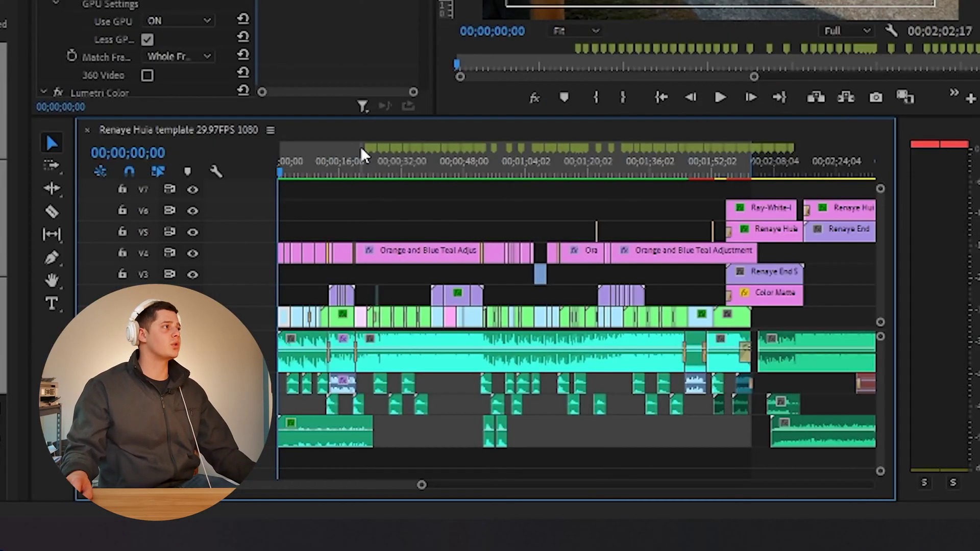
- Play the sequence from 00;00;22;25 to about 00;00;30;08 to review the marked section, and return the playhead to the start
left_click(369, 173)
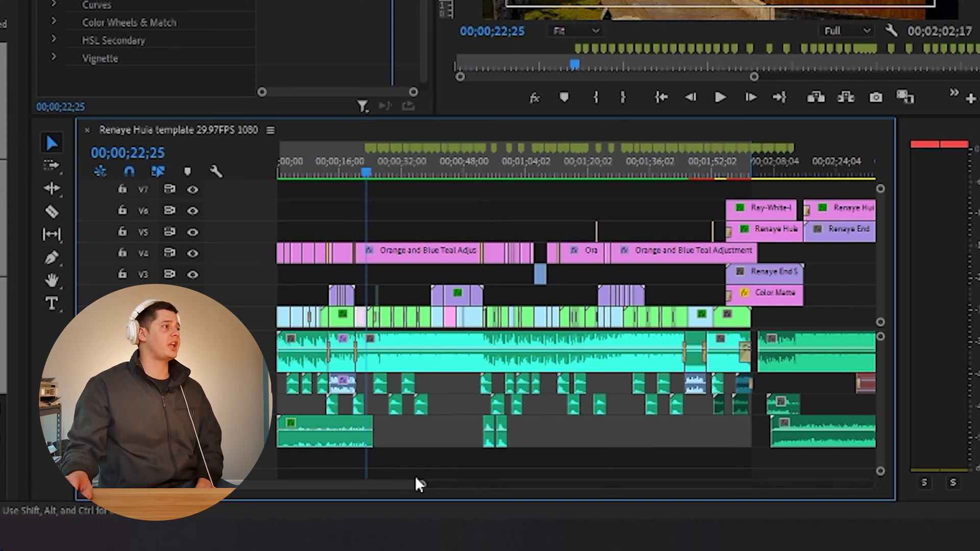
left_click_drag(422, 489, 321, 485)
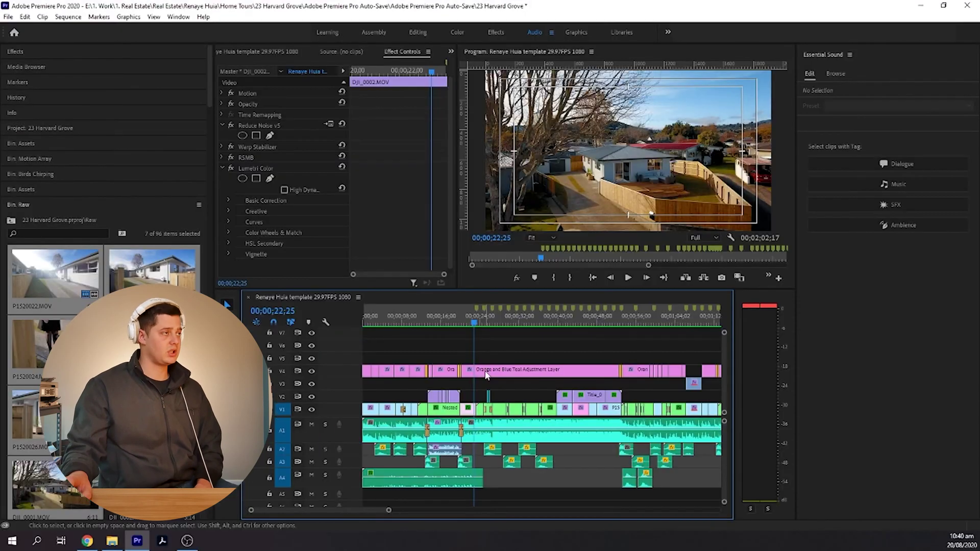
key("space")
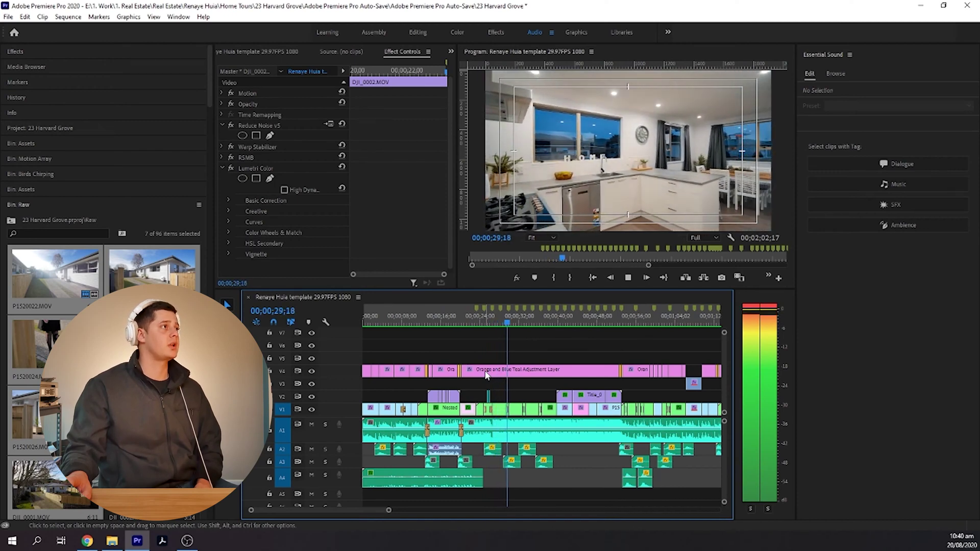
key("space")
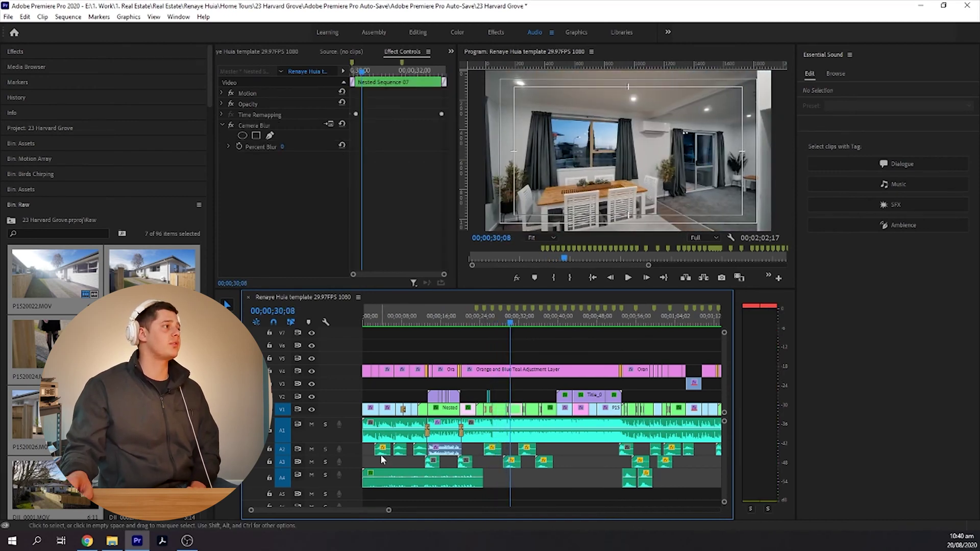
key("minus")
key("minus")
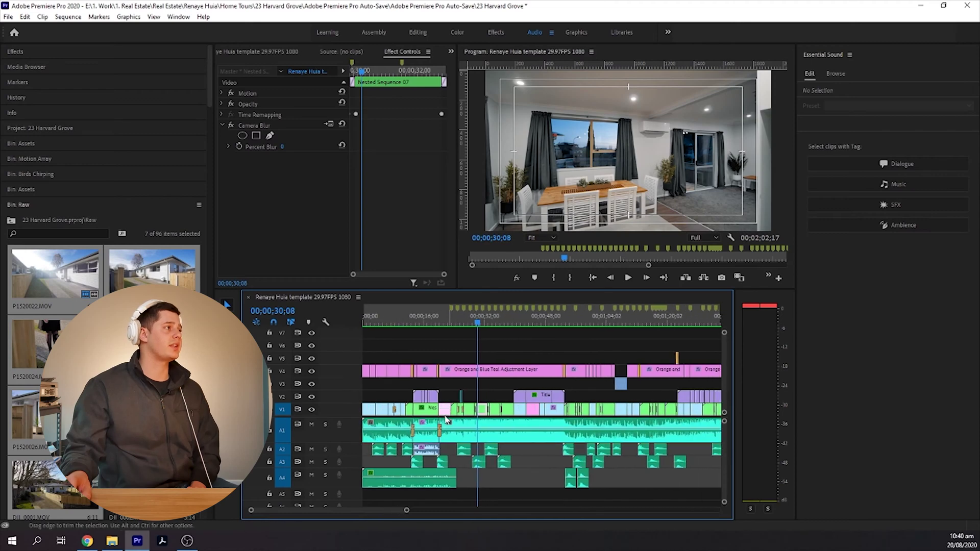
key("Home")
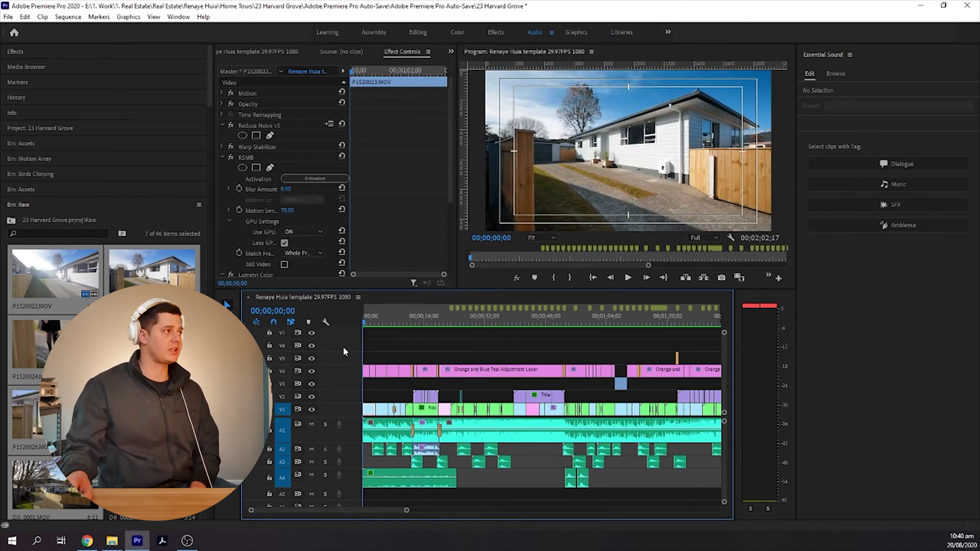
- Lock video tracks V1 and V2 in the sequence
left_click(269, 431)
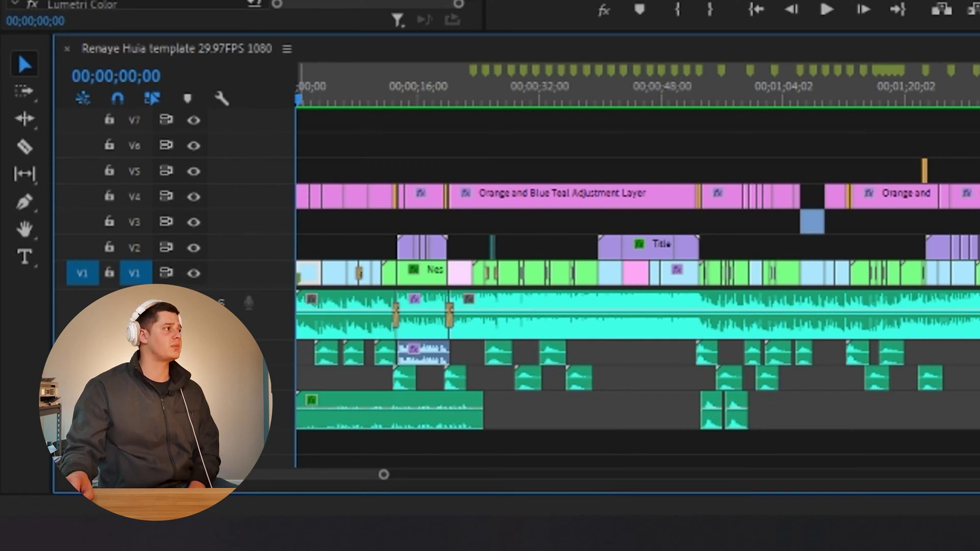
left_click(109, 272)
left_click(108, 247)
- Add four timeline markers while playing the opening seconds of the music, and move the playhead back to 00;00;02;04
key("space")
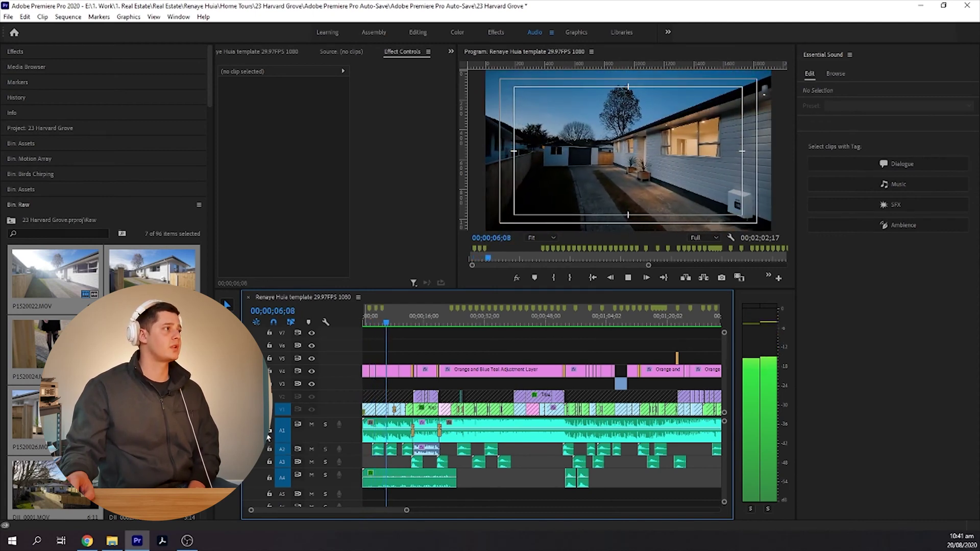
left_click(386, 433)
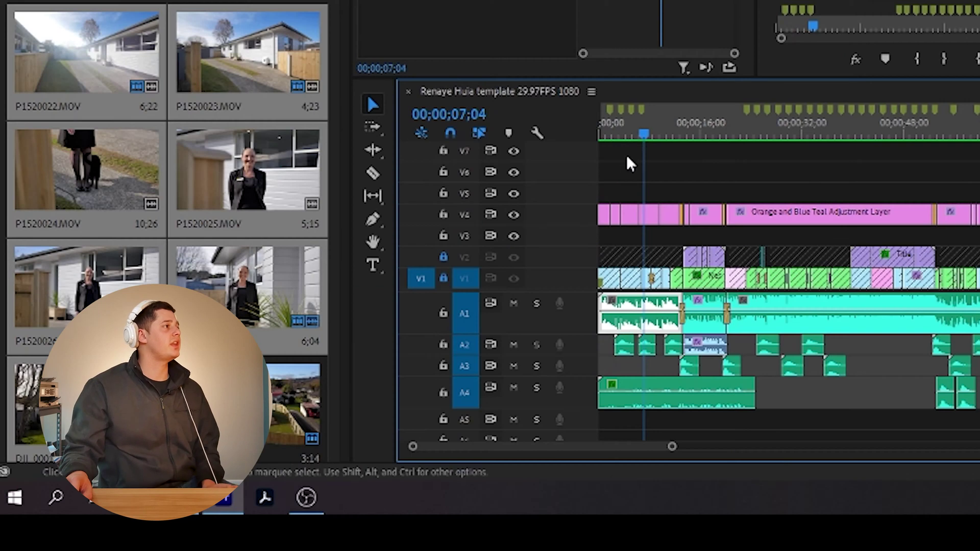
left_click_drag(388, 321, 370, 322)
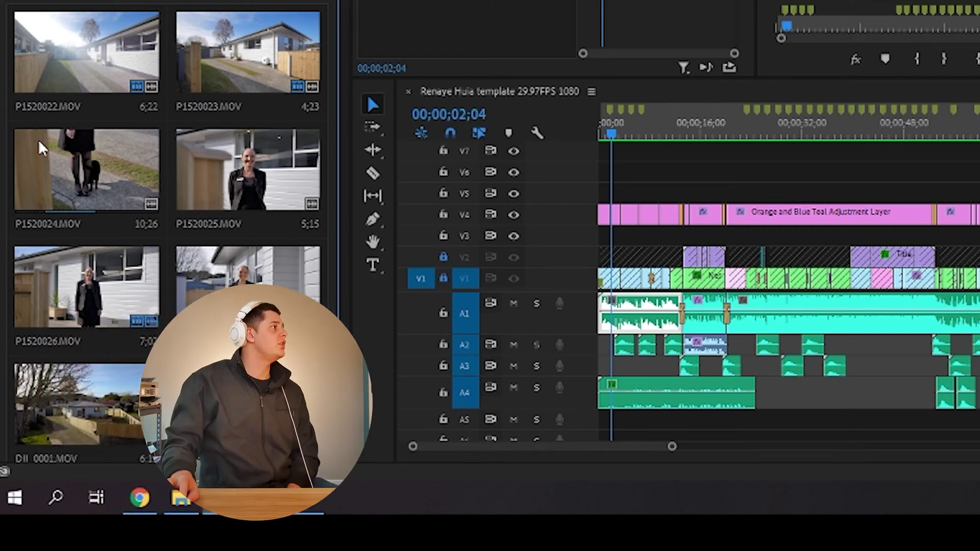
- Mark new in and out points on the P1520024.MOV clip in the Raw bin
left_click(36, 135)
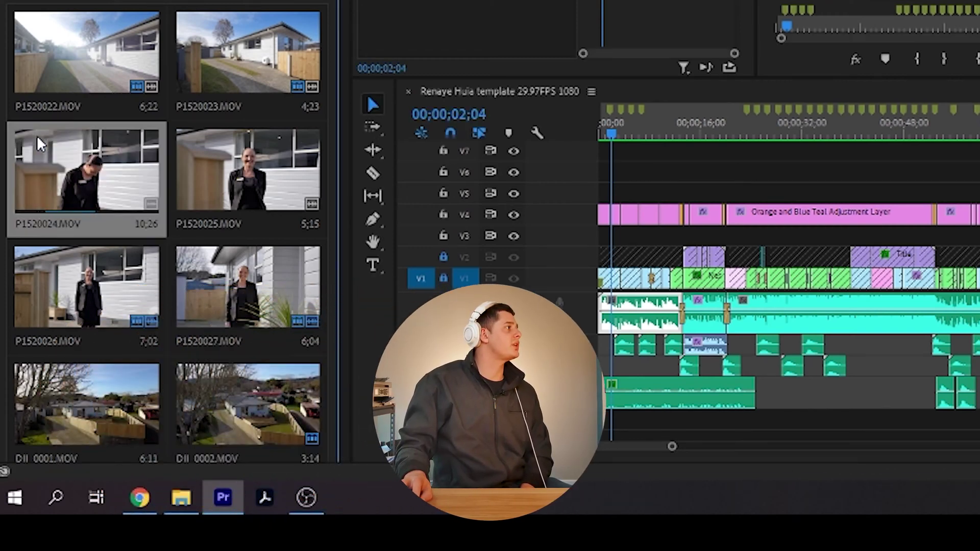
left_click(53, 54)
key("i")
key("o")
key("o")
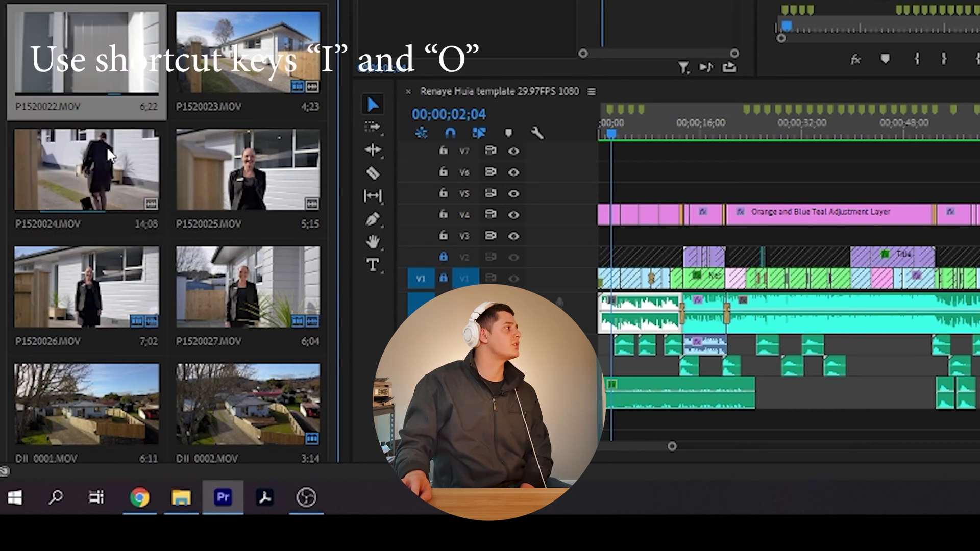
- Mark in and out points on the P1520026, P1520027 and DJI_0002 clips in the Raw bin
key("i")
key("o")
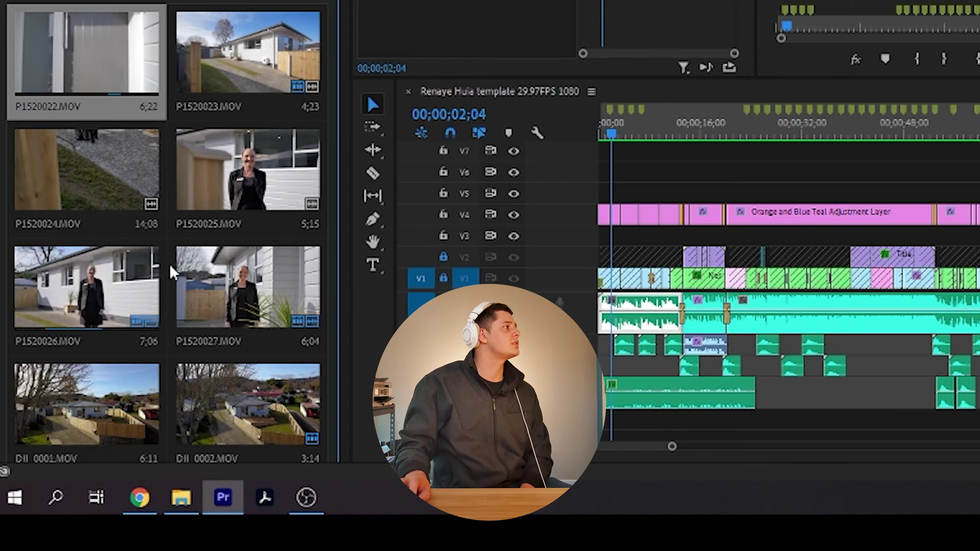
key("i")
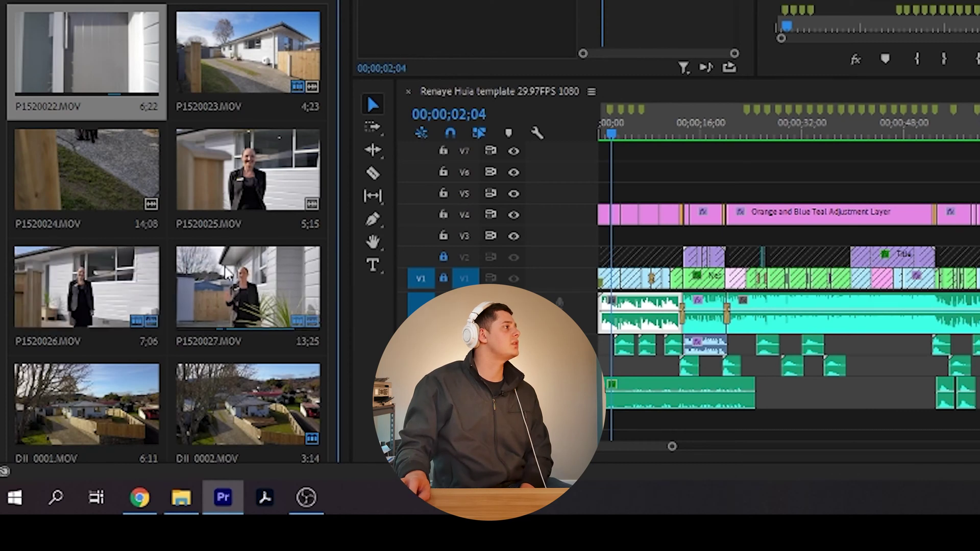
key("o")
scroll(105, 360, "down", 1)
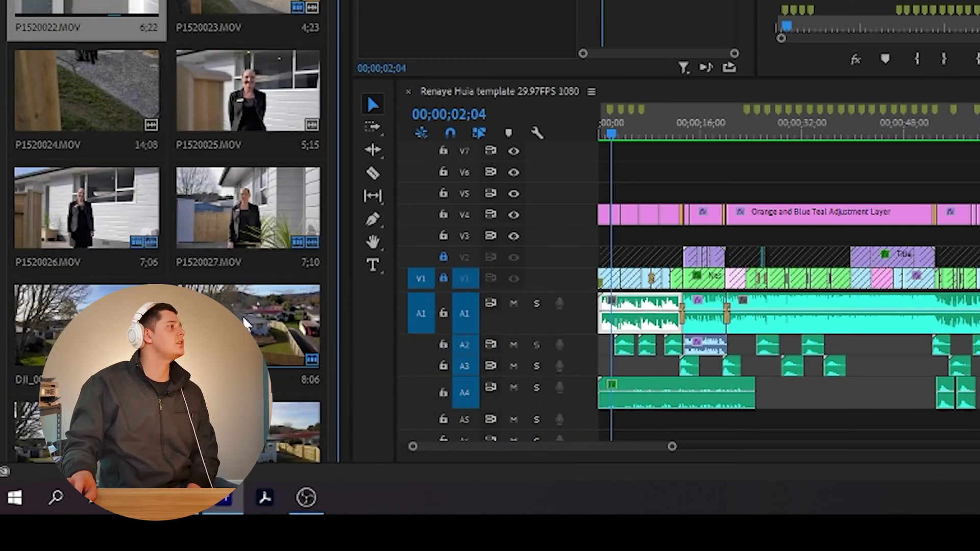
- Select P1520025, P1520024, P1520026, P1520027, DJI_0001 and DJI_0002 in the Raw bin in that order, and view the available clip commands
left_click(244, 118)
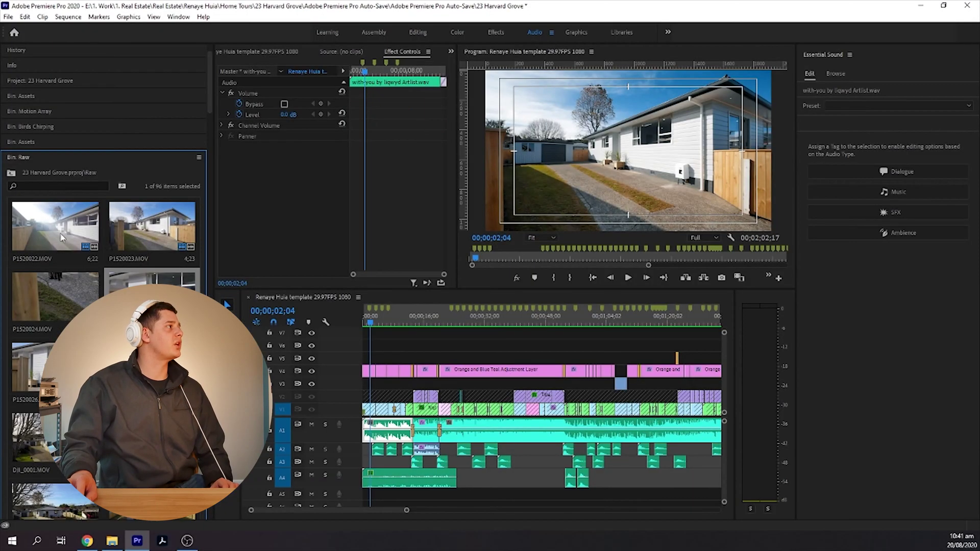
left_click(61, 282, "ctrl")
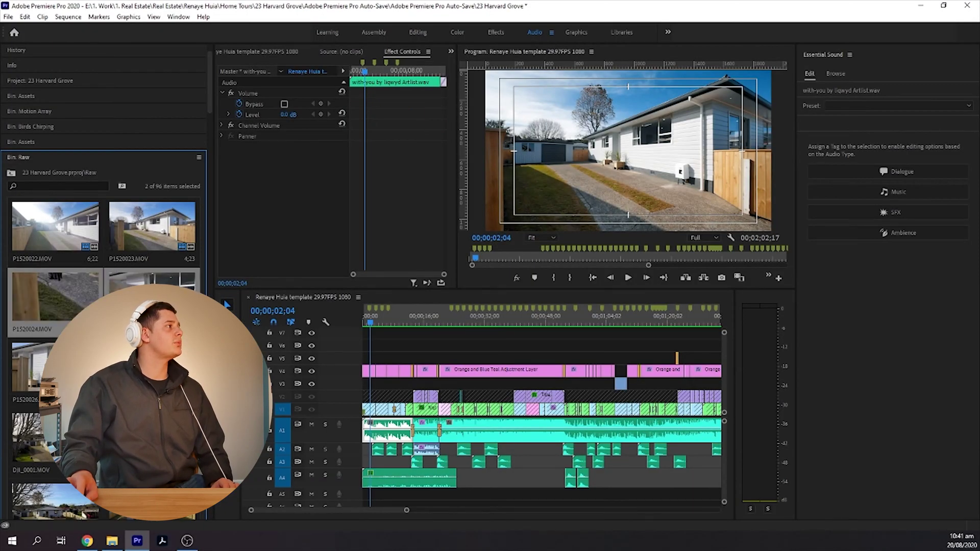
left_click(61, 367, "ctrl")
left_click(152, 368, "ctrl")
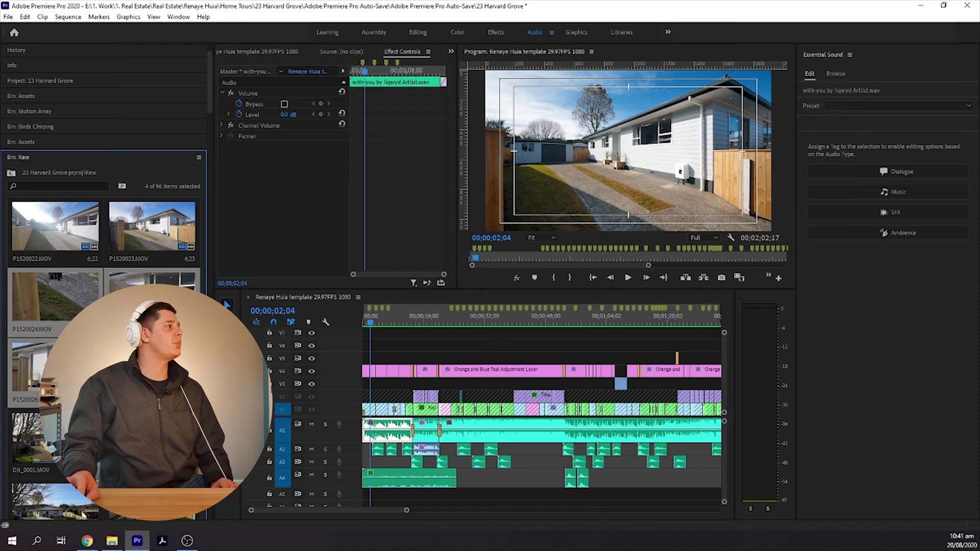
left_click(33, 439, "ctrl")
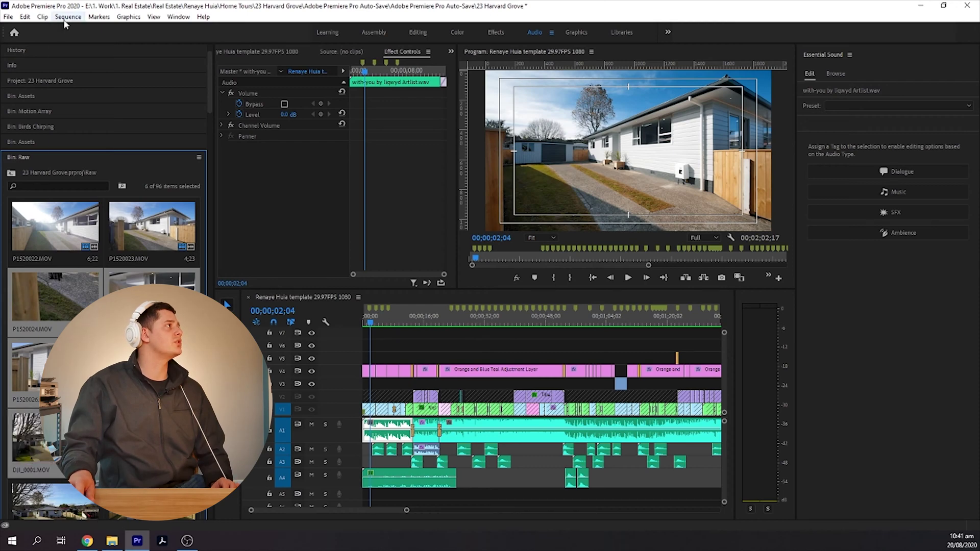
left_click(42, 17)
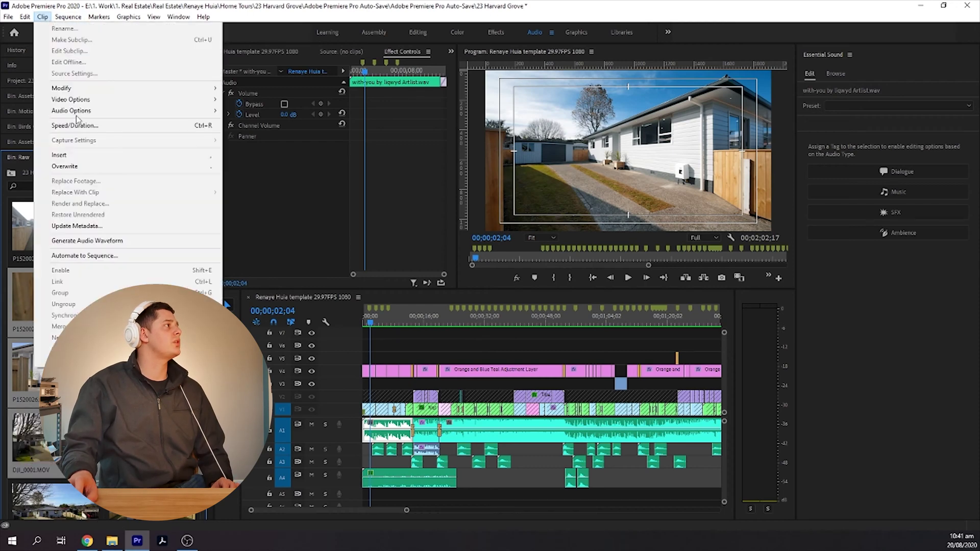
left_click(375, 323)
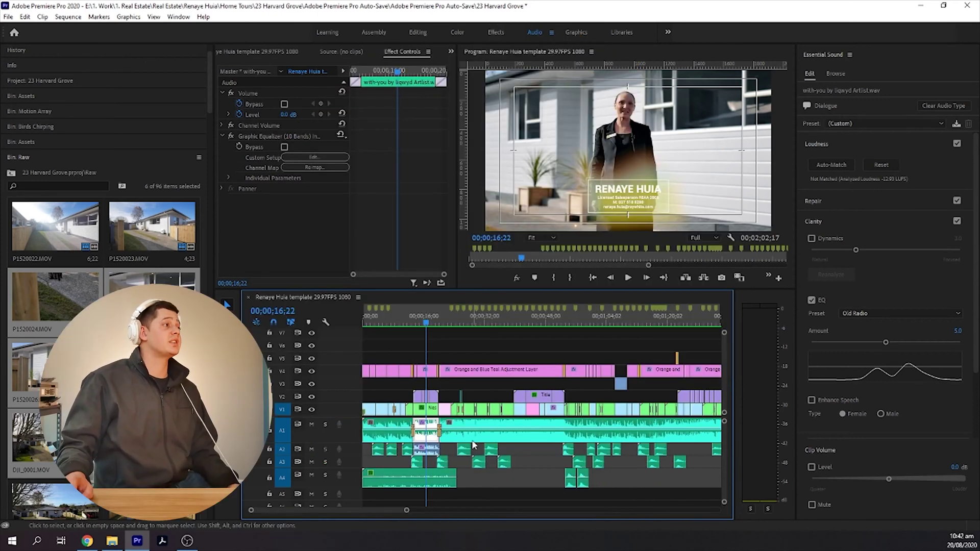
- Change the audio type of the A1 music clip at 00;00;16;22 from Dialogue to Music and auto-match its loudness
left_click(430, 452)
left_click(430, 439)
left_click(433, 449)
left_click(432, 436)
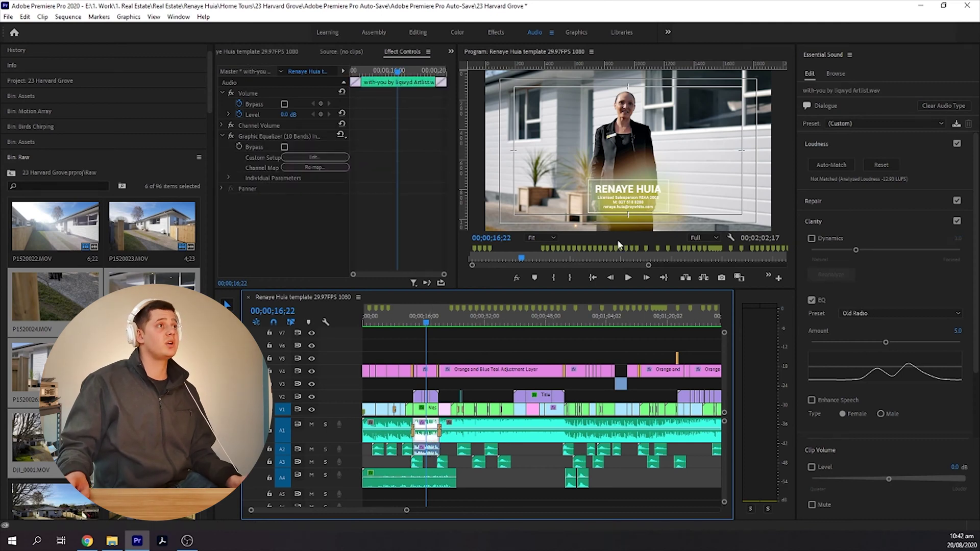
left_click(941, 106)
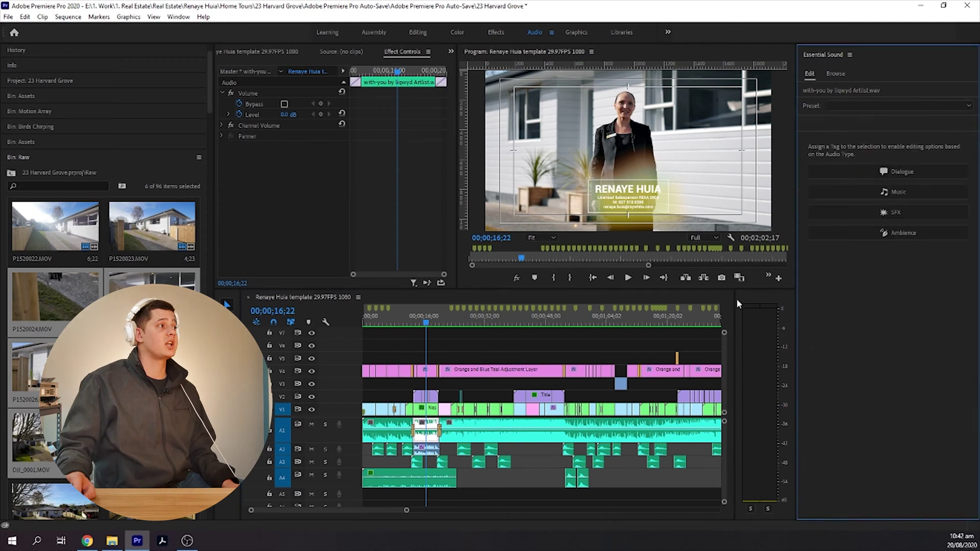
left_click(890, 193)
left_click(850, 145)
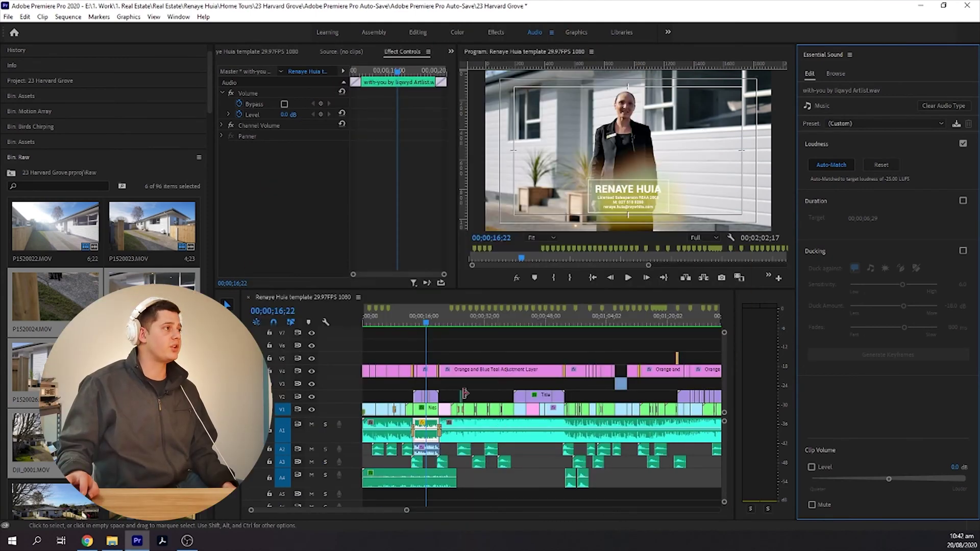
- Show the Lumetri basic correction for clip P1520046.MOV at 00;00;06;17 in the Color workspace and reset its exposure, shadows and blacks
left_click(389, 337)
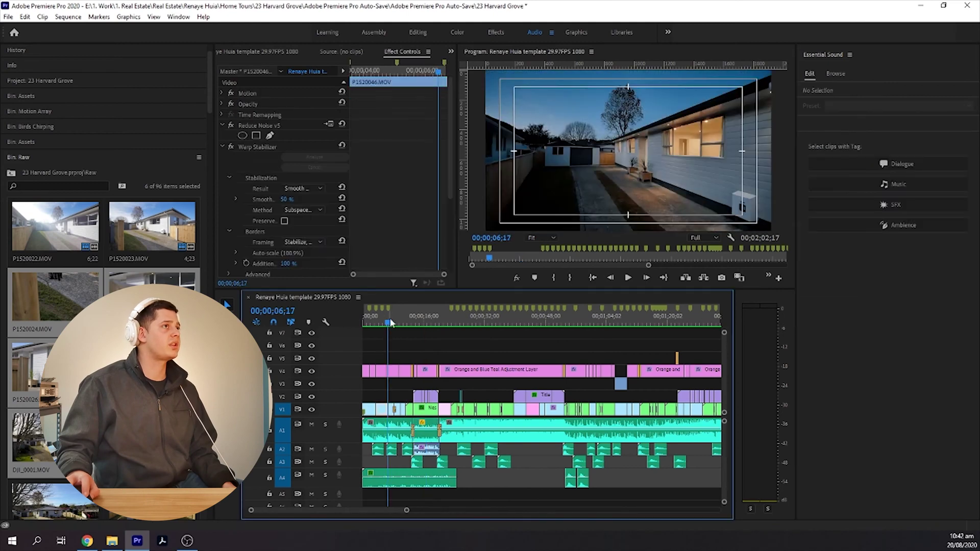
left_click(448, 29)
left_click(840, 102)
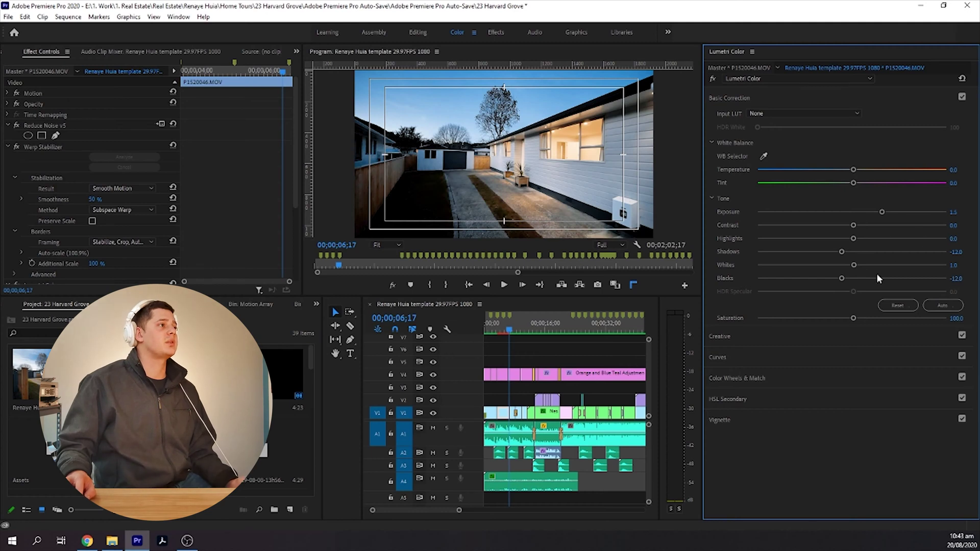
double_click(882, 213)
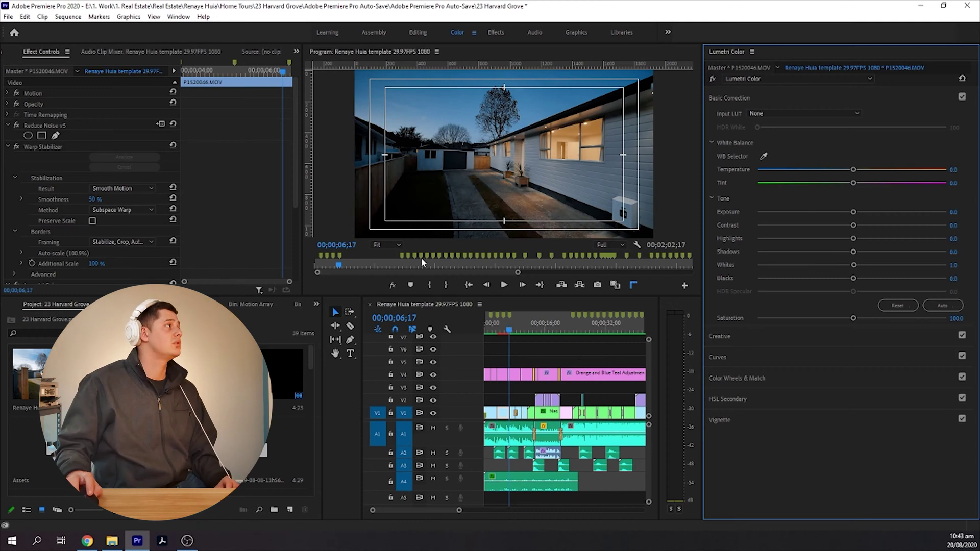
- Try deleting the Lumetri Color effect from clip P1520046.MOV, and undo the deletion
left_click(8, 148)
left_click(30, 159)
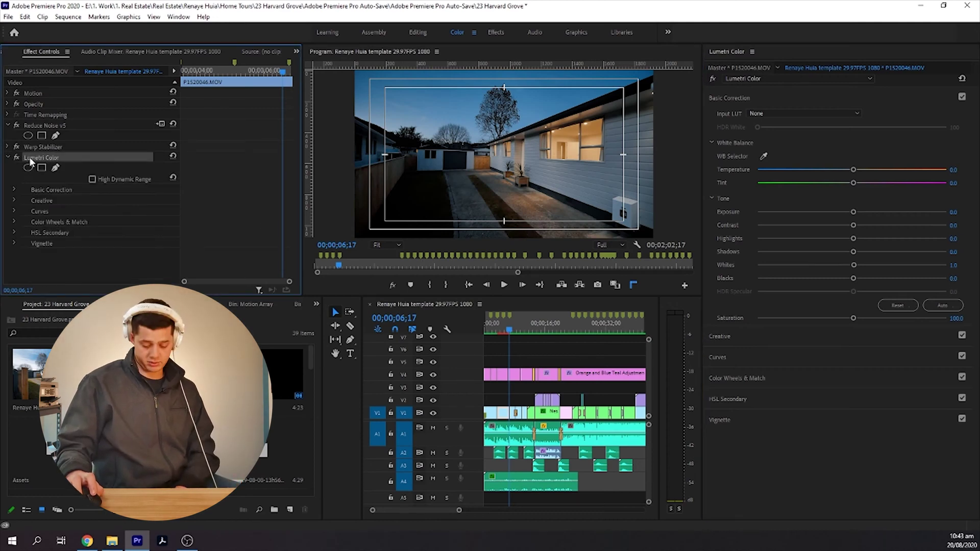
key("Delete")
key("ctrl+z")
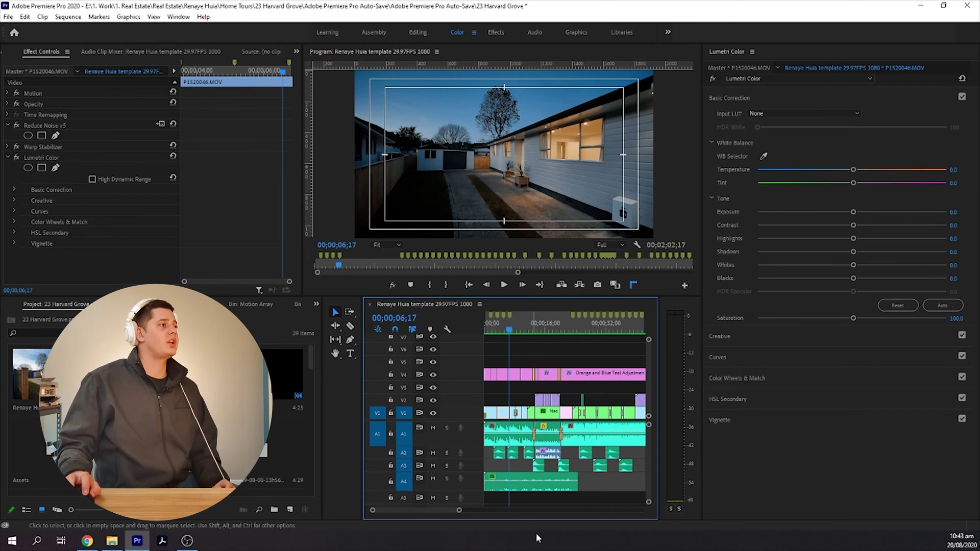
- Check the video preview format and codec in the sequence settings and accept the dialog
key("backslash")
scroll(587, 459, "up", 3)
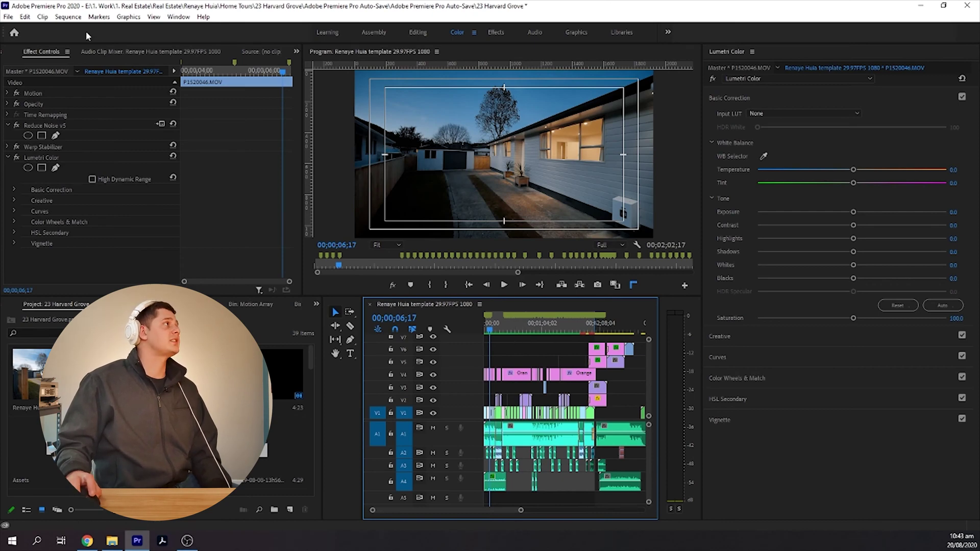
left_click(69, 17)
left_click(106, 32)
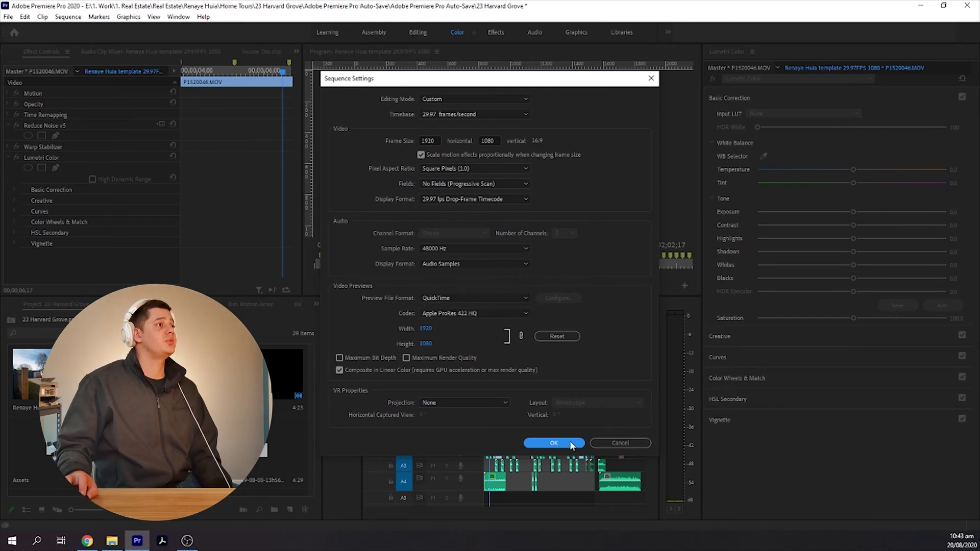
left_click(554, 443)
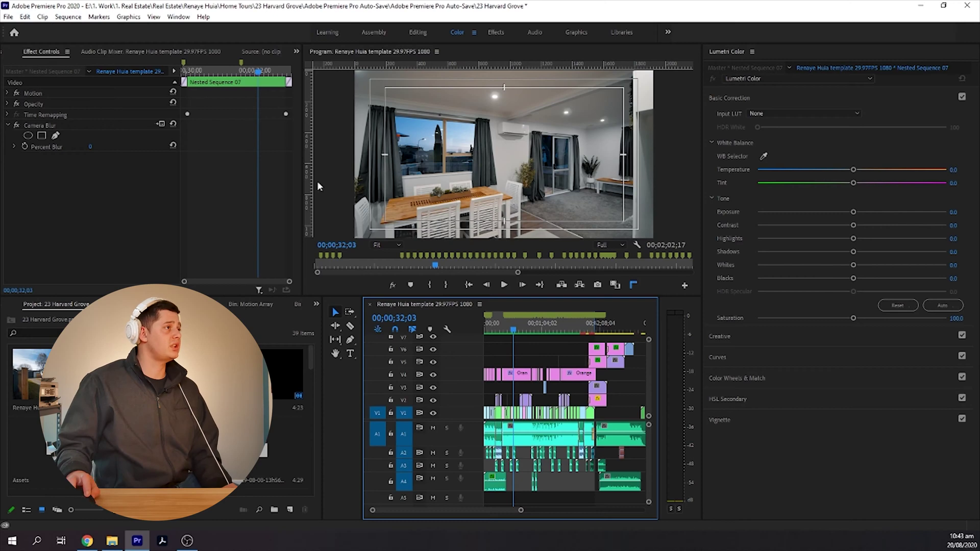
- Export the sequence as a 3840 x 2160 H.264 video with Use Previews enabled
key("ctrl+m")
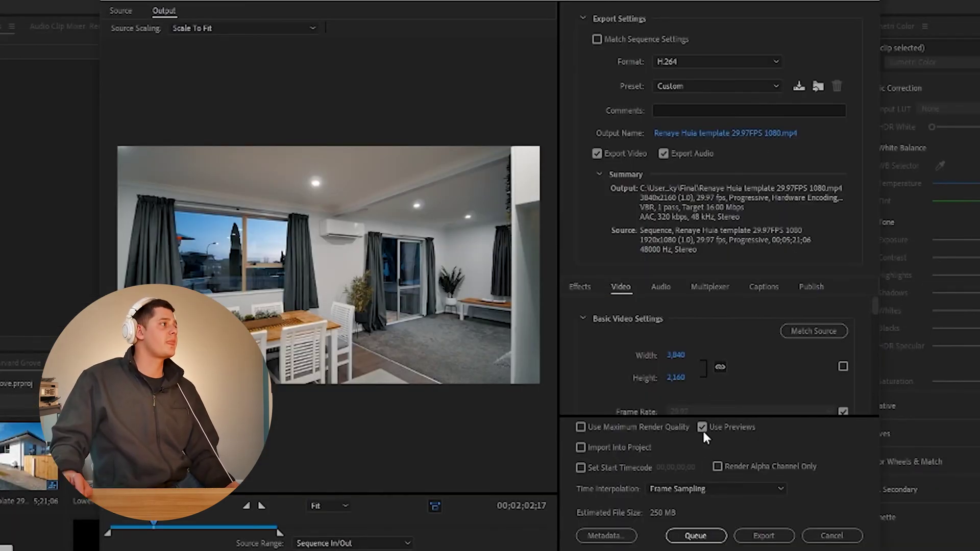
left_click(763, 536)
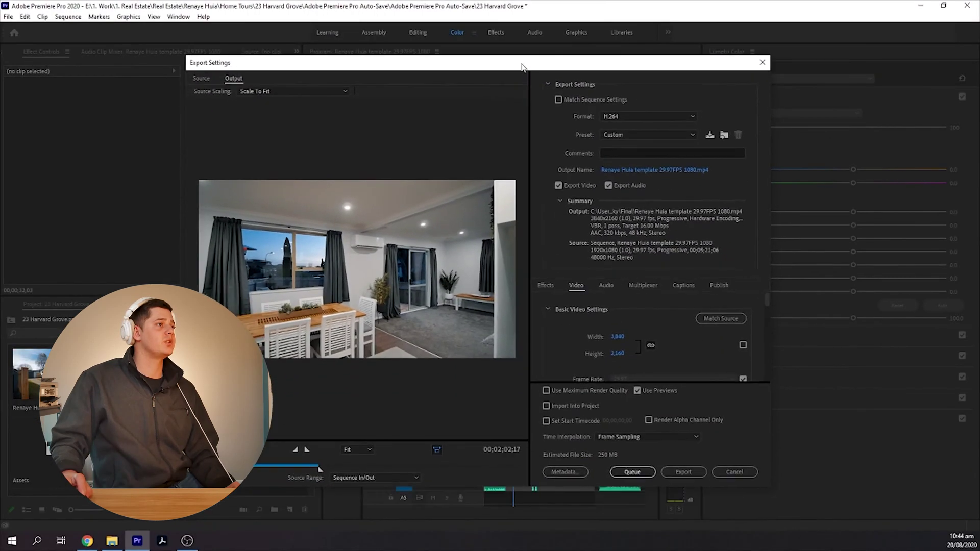
left_click(687, 475)
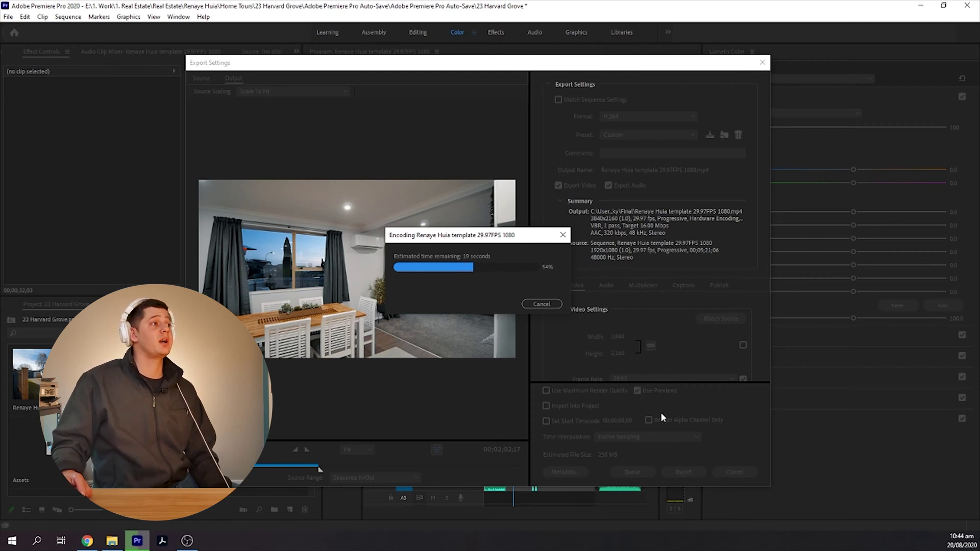
- Cancel the running export and close the export settings
left_click(540, 303)
left_click(745, 477)
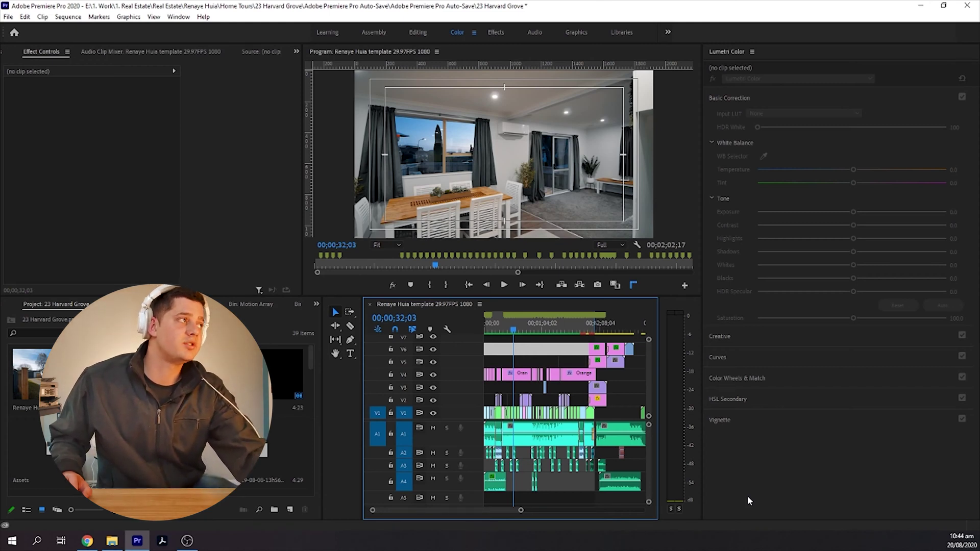
- Review shots across the sequence at 00;01;30;05, 00;00;47;09, 00;00;17;14, 00;02;00;02 and 00;01;27;27
left_click(563, 329)
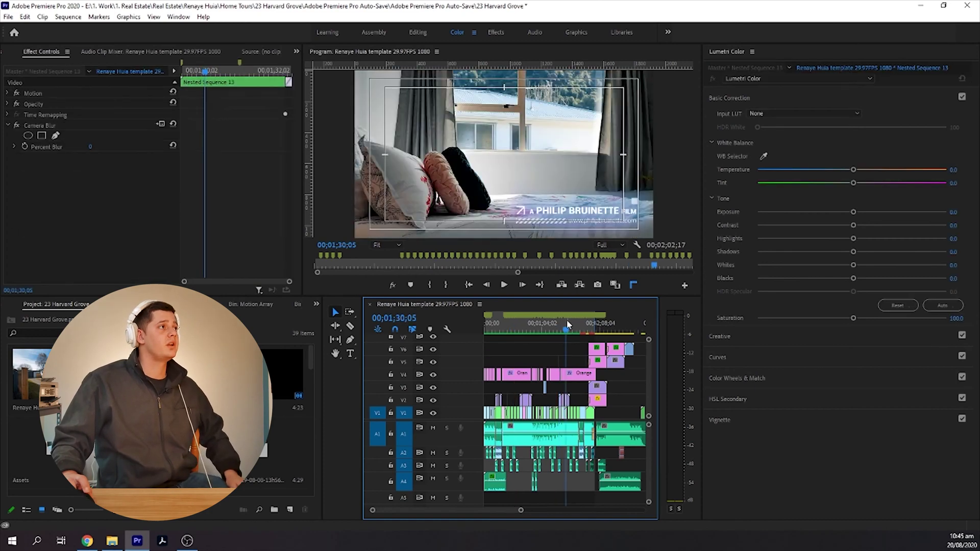
left_click(527, 329)
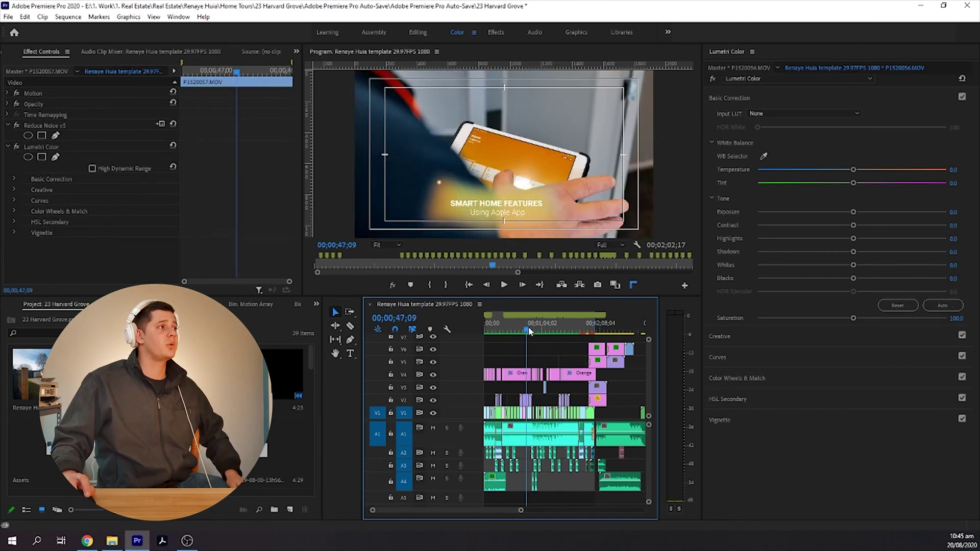
left_click(500, 330)
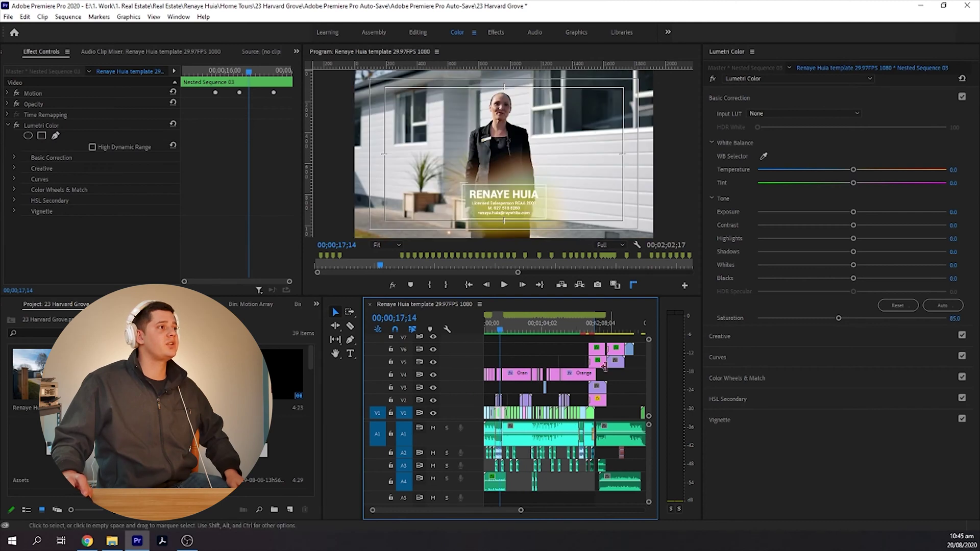
left_click(587, 329)
left_click(591, 329)
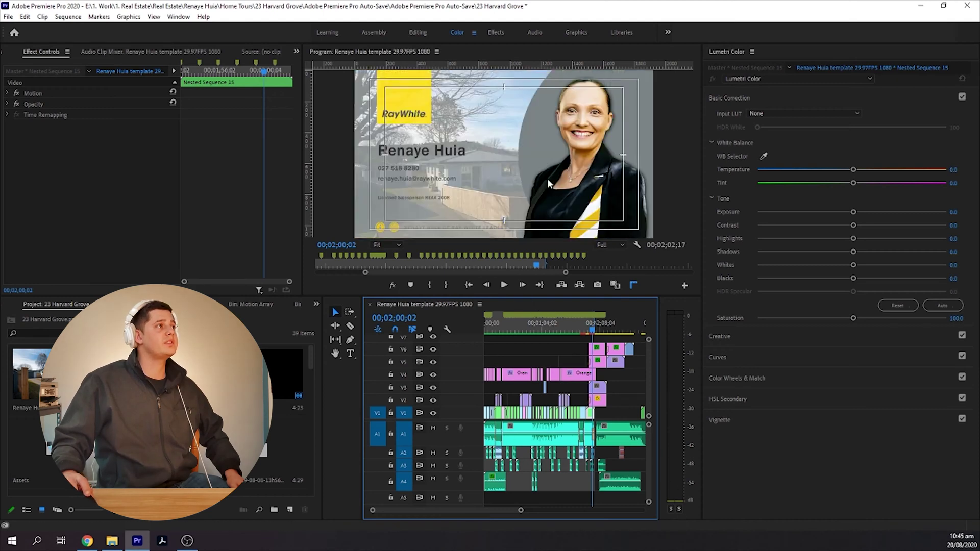
left_click(564, 329)
left_click(563, 329)
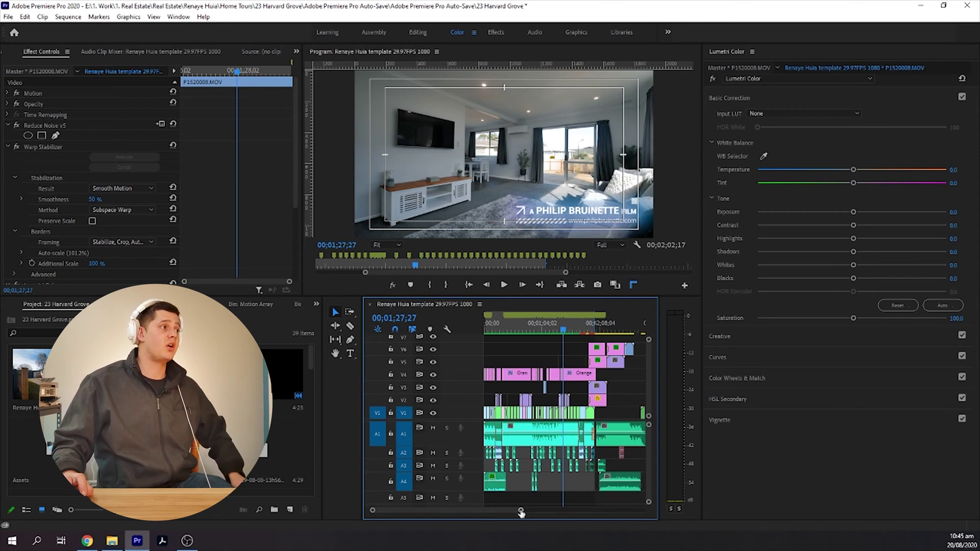
- Match-frame the opening clip at 00;00;01;25 to view its source footage P1520023.MOV beside the edited shot
scroll(536, 485, "up", 3)
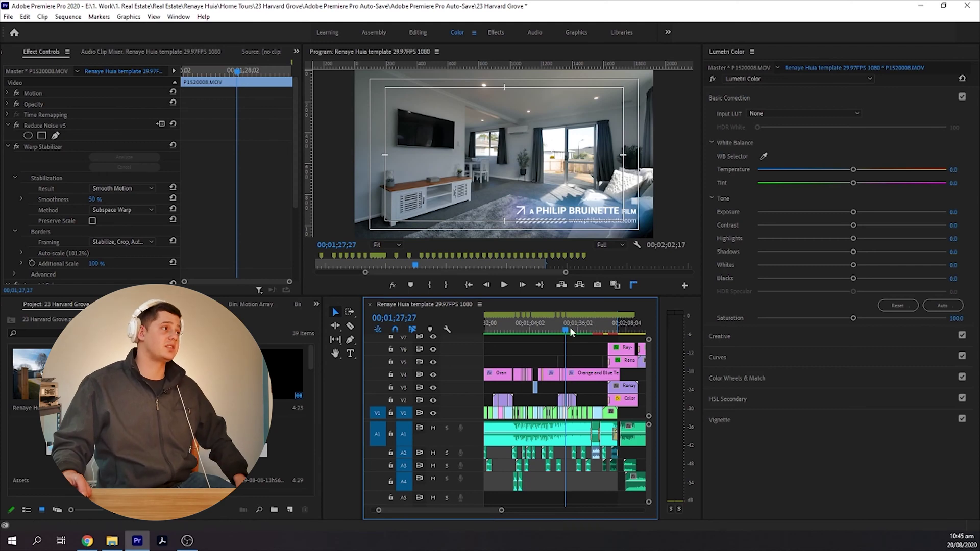
left_click_drag(473, 511, 464, 510)
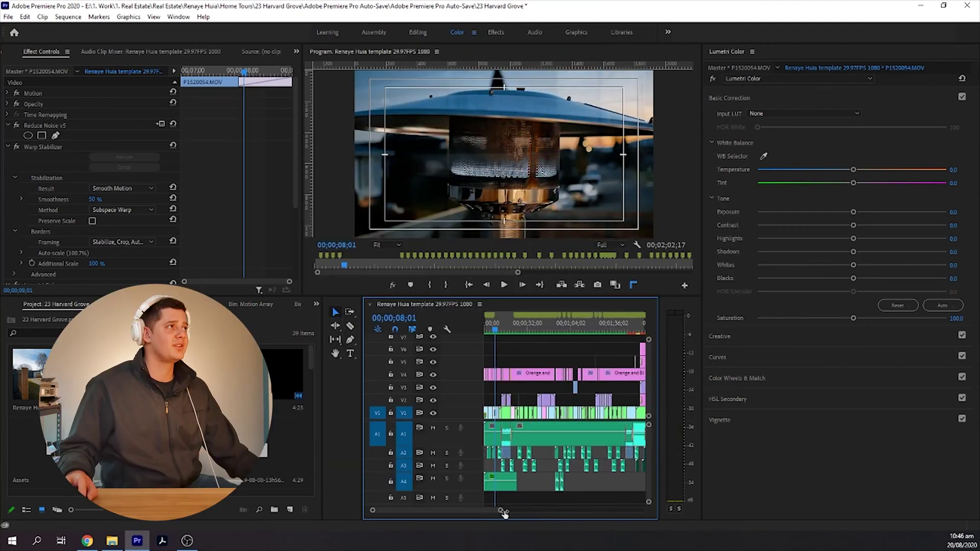
left_click_drag(503, 513, 493, 512)
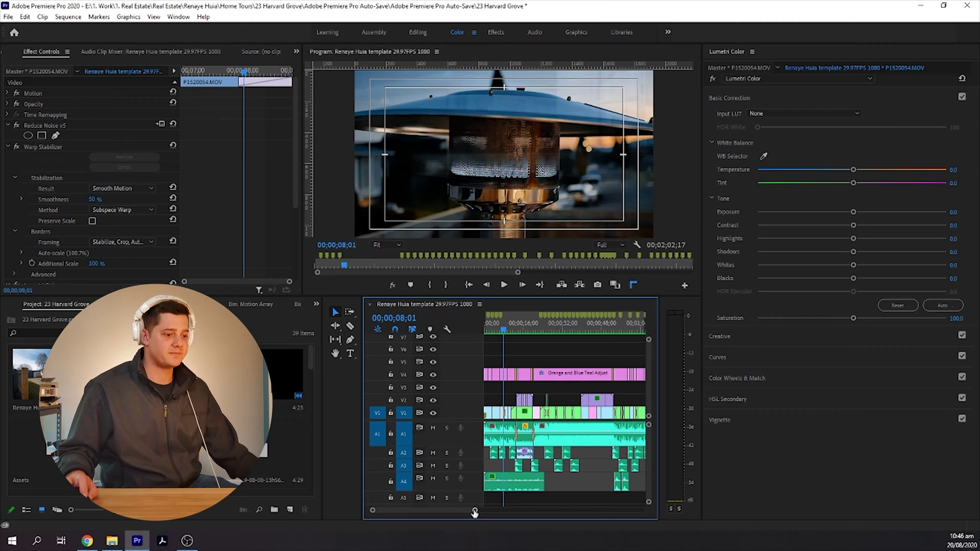
left_click_drag(474, 512, 457, 512)
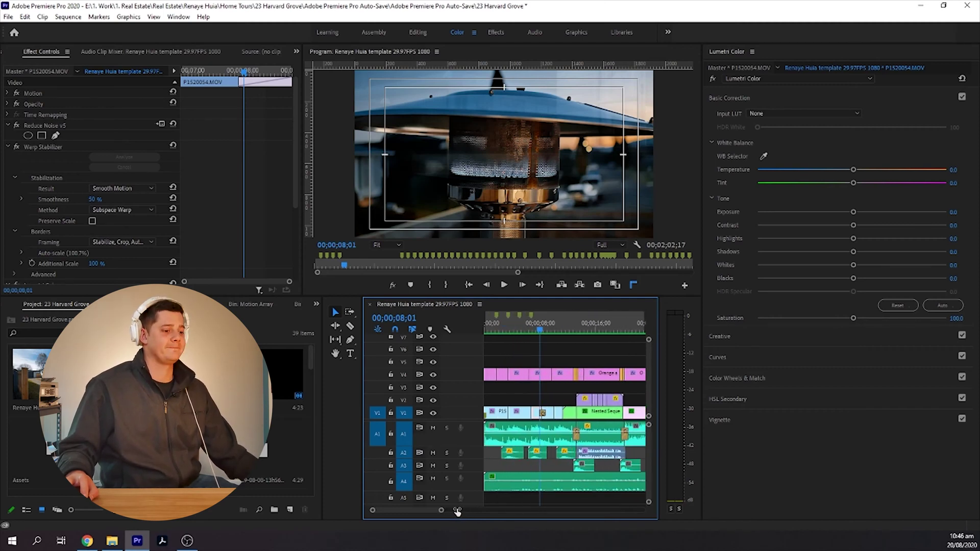
left_click(498, 331)
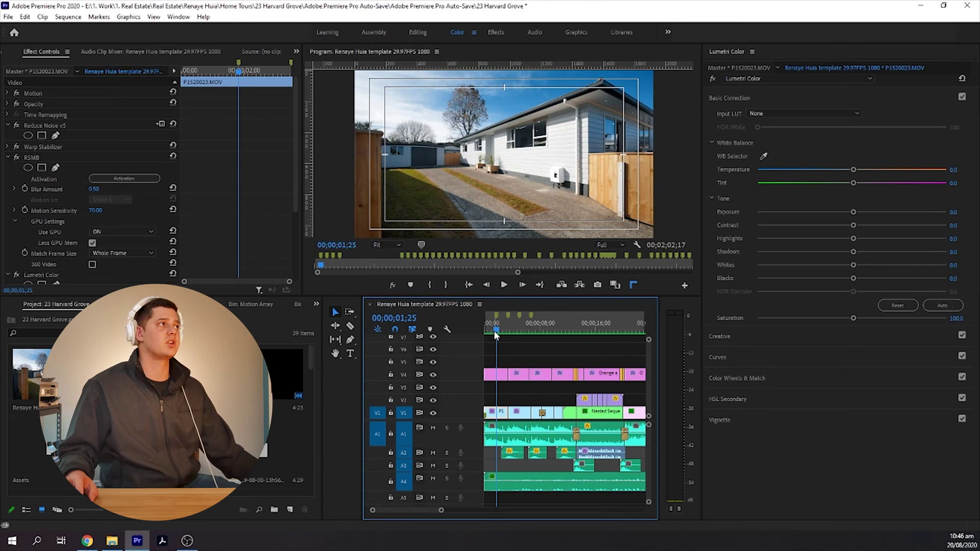
key("f")
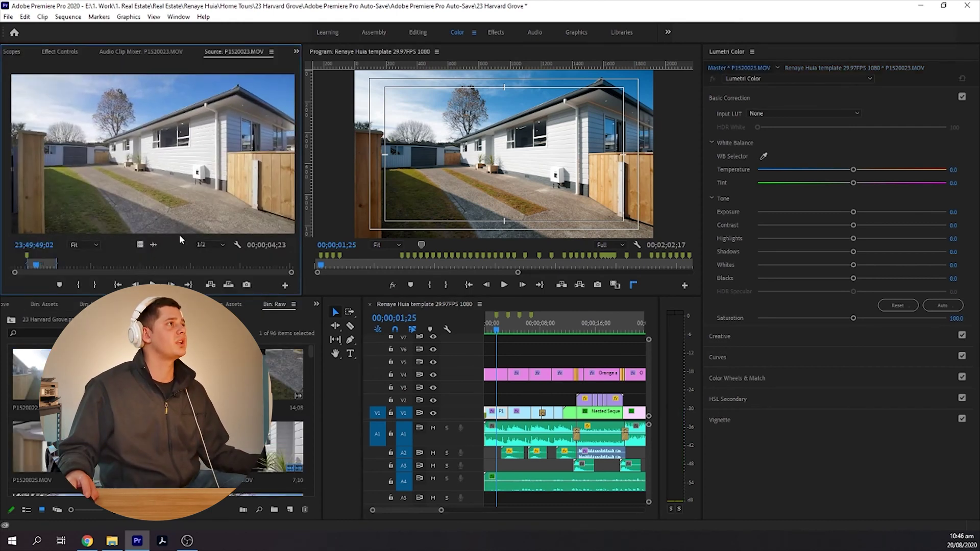
- Switch to the Editing workspace, collapse clip P1520023.MOV's RSMB and Lumetri Color effects, and open the Reduce Noise v5 setup
key("alt+shift+3")
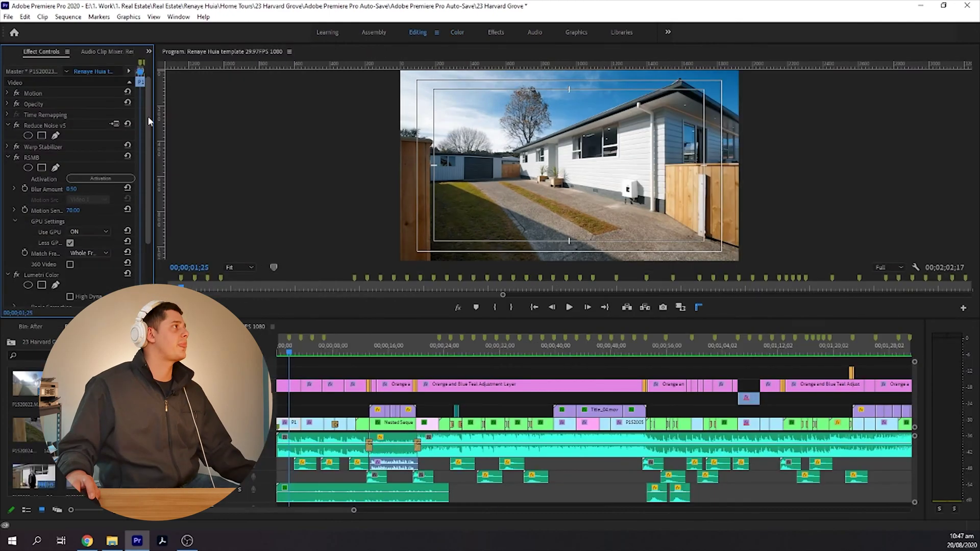
left_click(7, 157)
left_click(8, 168)
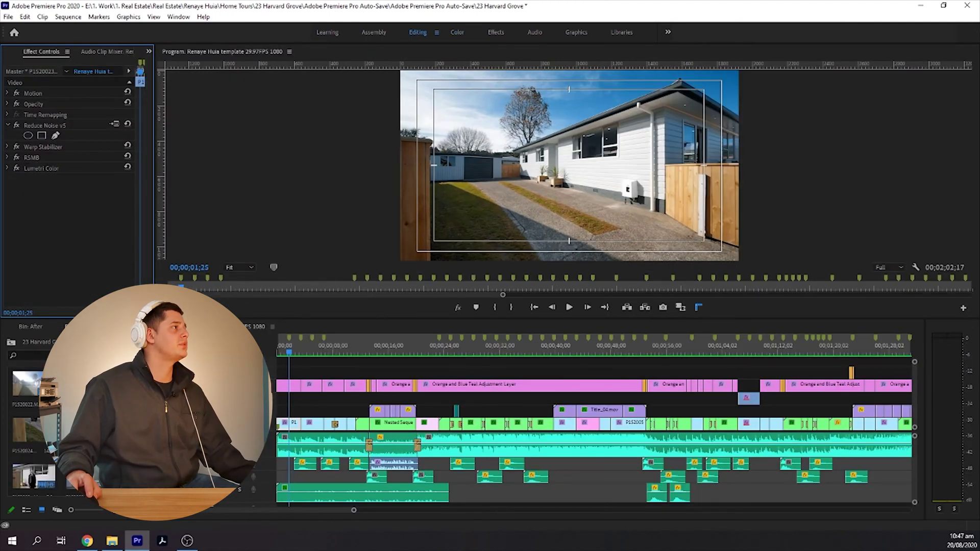
left_click(35, 126)
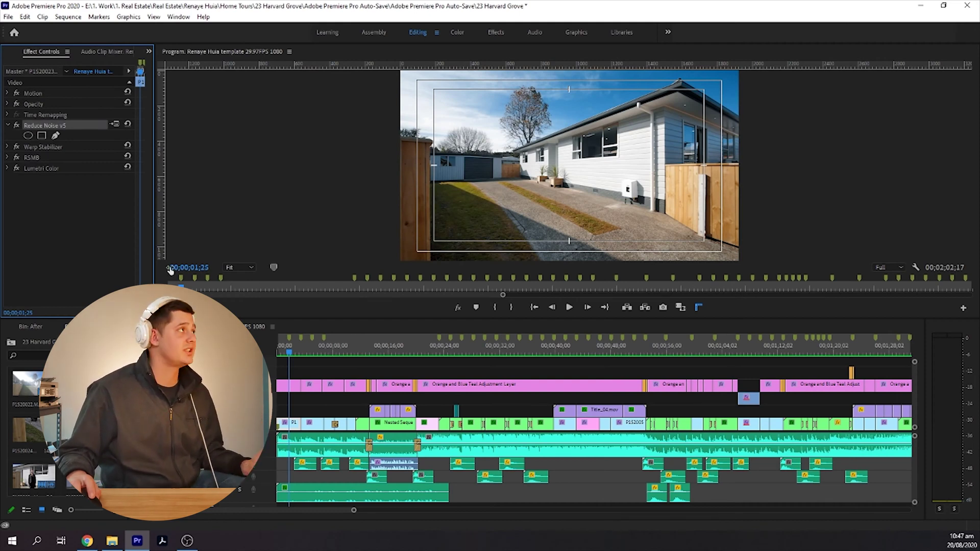
left_click(116, 124)
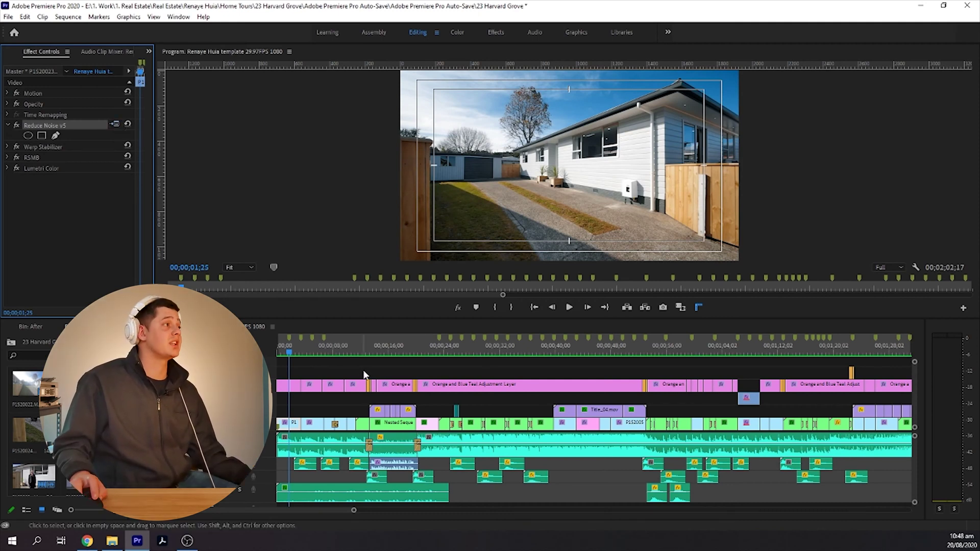
- Compare the evening driveway shot at 00;00;05;24 with Reduce Noise v5 disabled and enabled in a maximized Program monitor
mouse_move(320, 350)
left_mouse_down()
mouse_move(339, 349)
mouse_move(317, 350)
left_mouse_up()
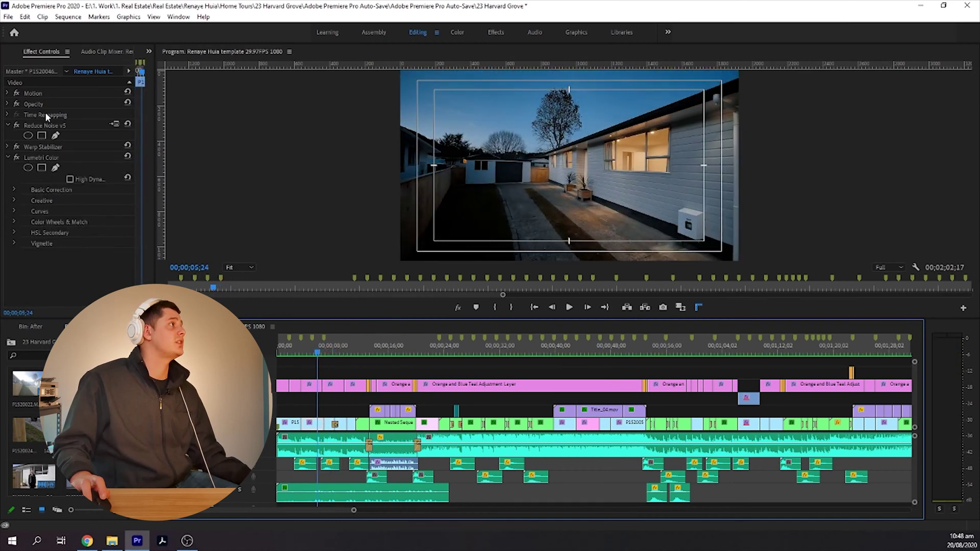
left_click(17, 125)
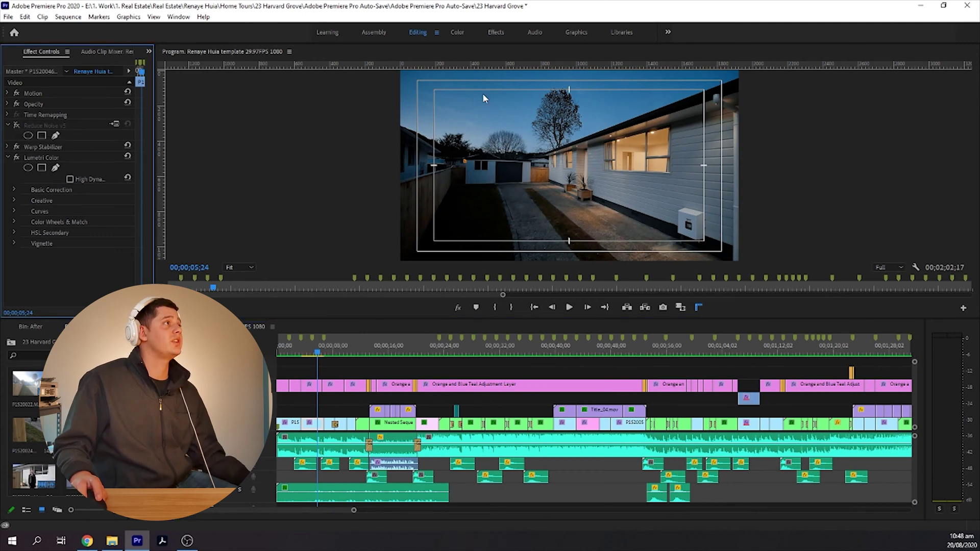
key("grave")
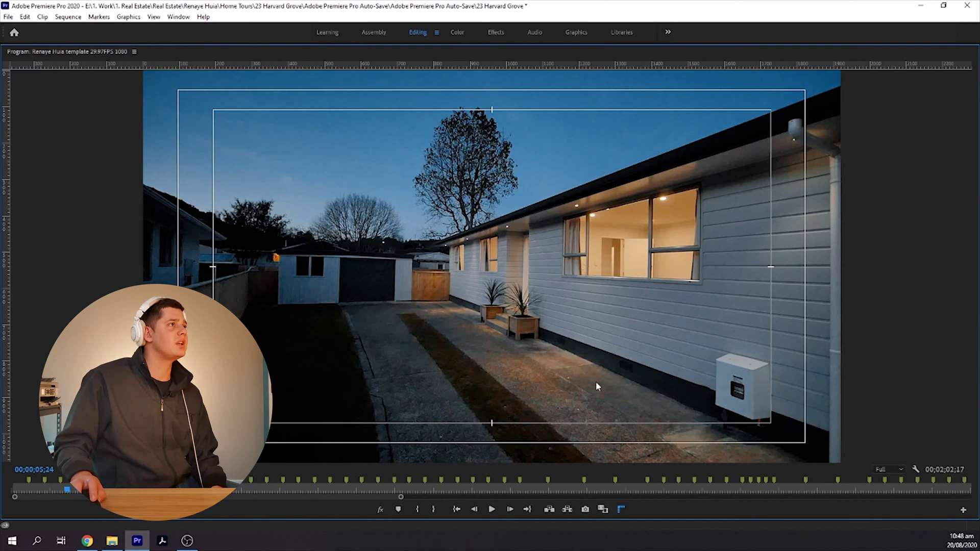
key("grave")
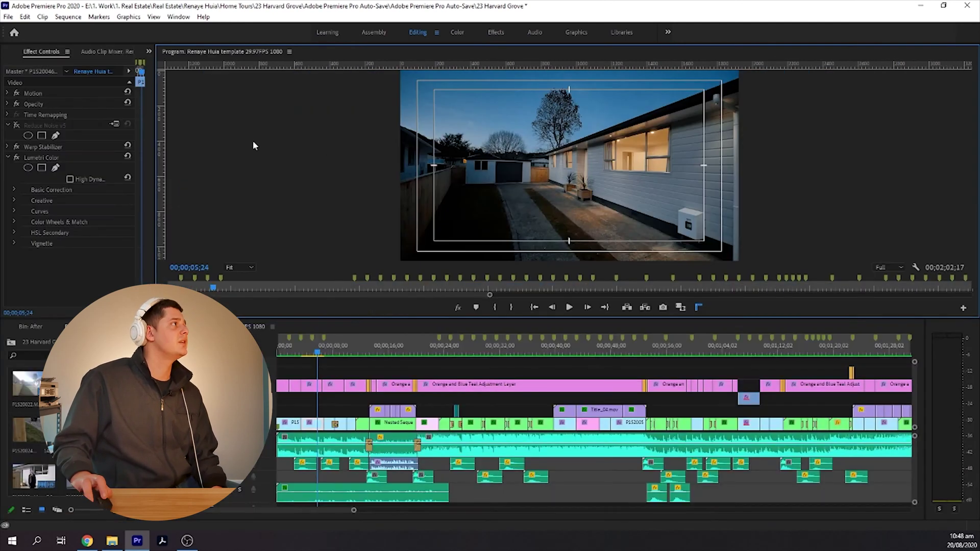
left_click(17, 124)
key("grave")
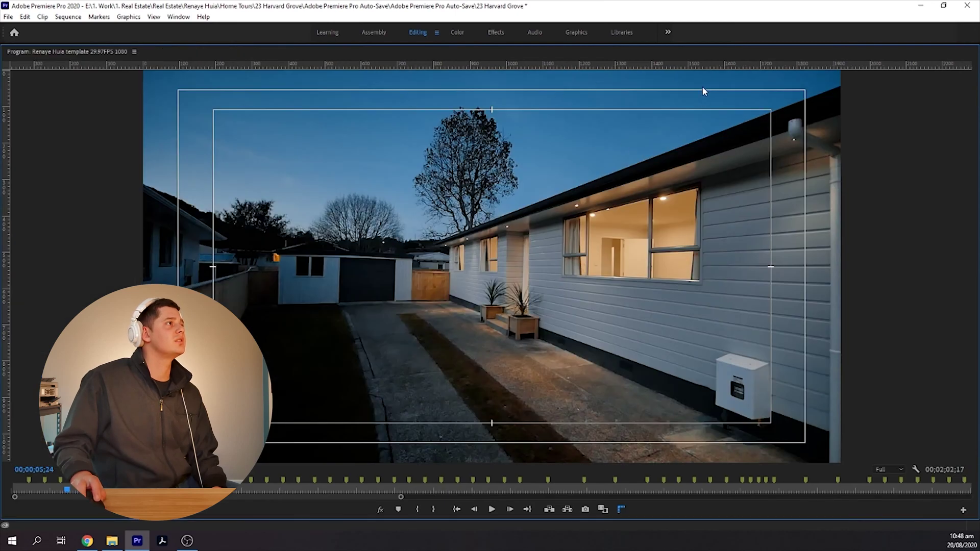
key("grave")
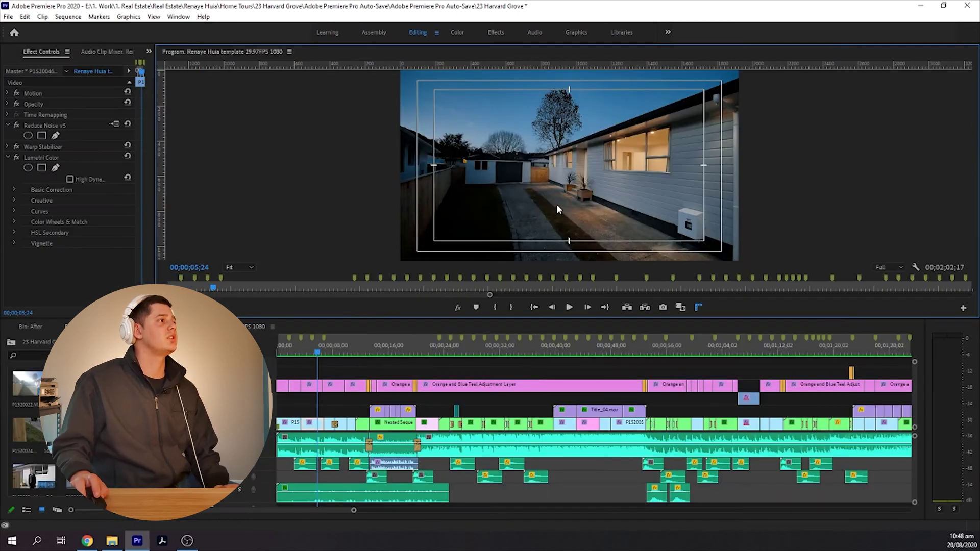
- Examine the RSMB effect on clip P1520023.MOV at 00;00;02;24 and toggle the effect
left_click(7, 157)
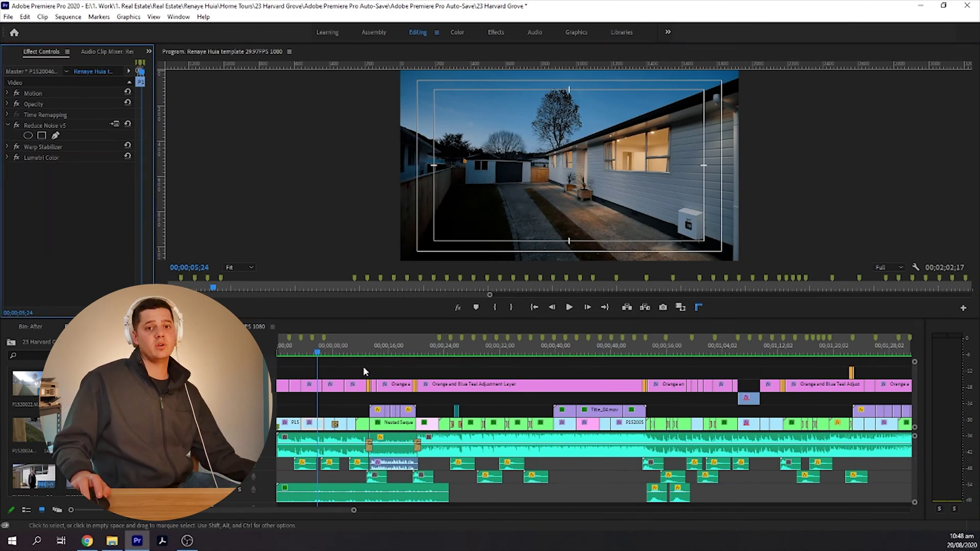
left_click(296, 351)
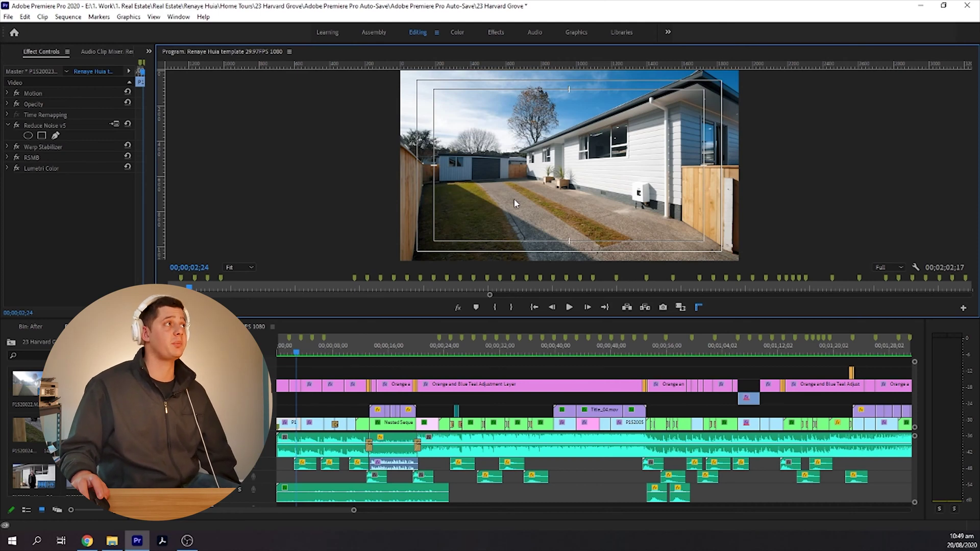
left_click(41, 156)
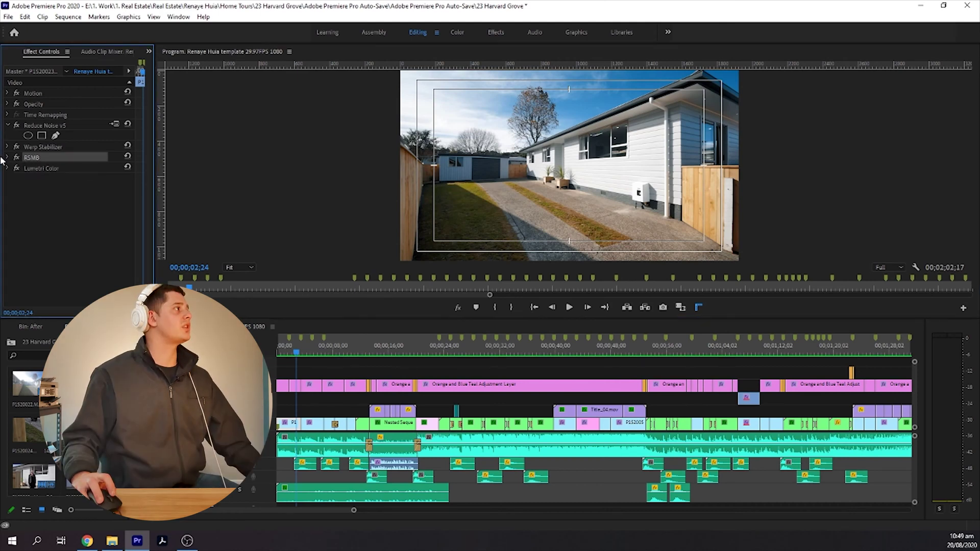
left_click(7, 158)
left_click(7, 158)
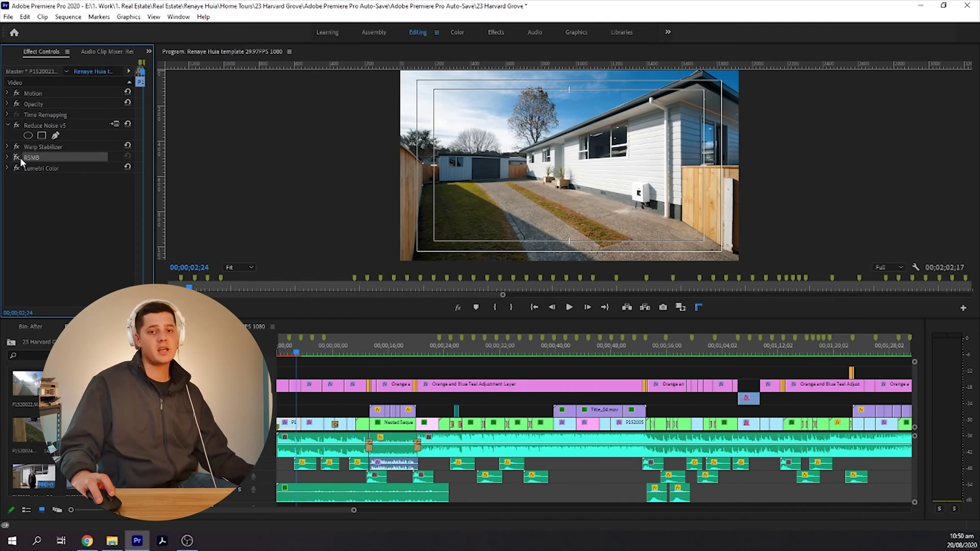
left_click(17, 157)
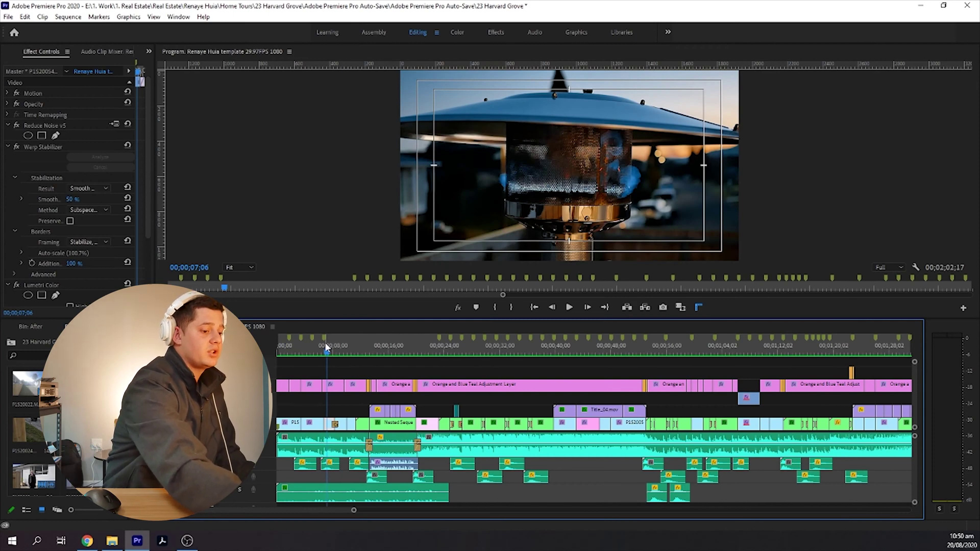
- Open Nested Sequence 03 at 00;00;16;00 and its inner Nested Sequence 05, and widen the Effect Controls for clip P1520026.MOV
left_click(397, 354)
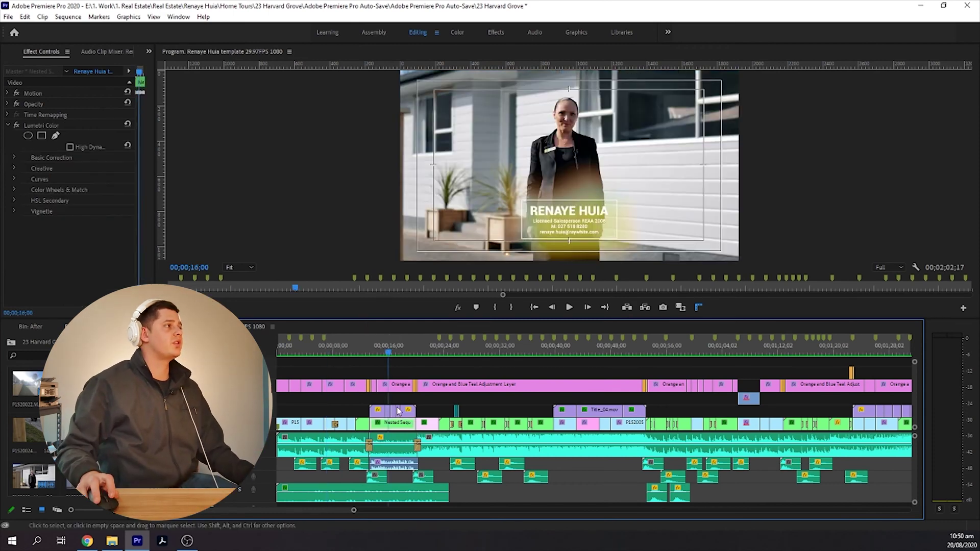
double_click(394, 423)
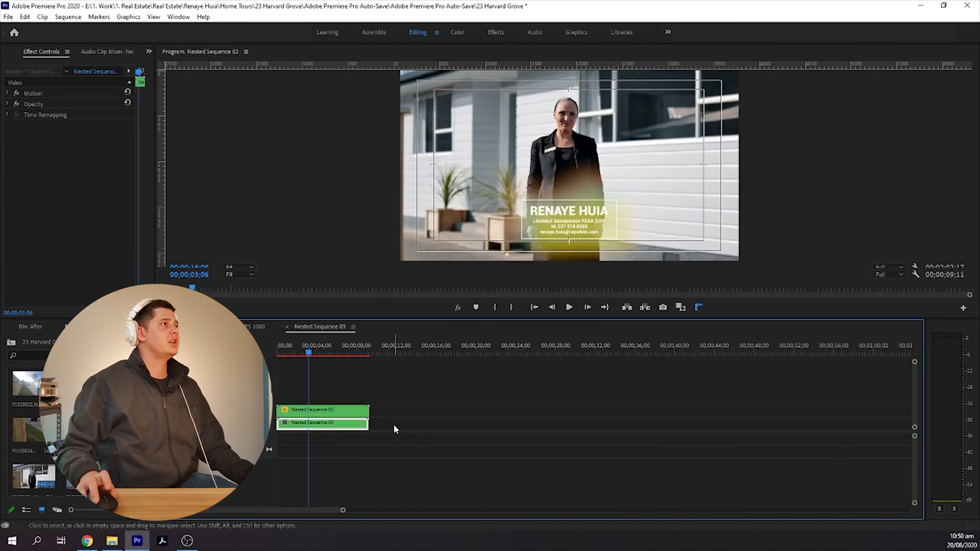
double_click(301, 423)
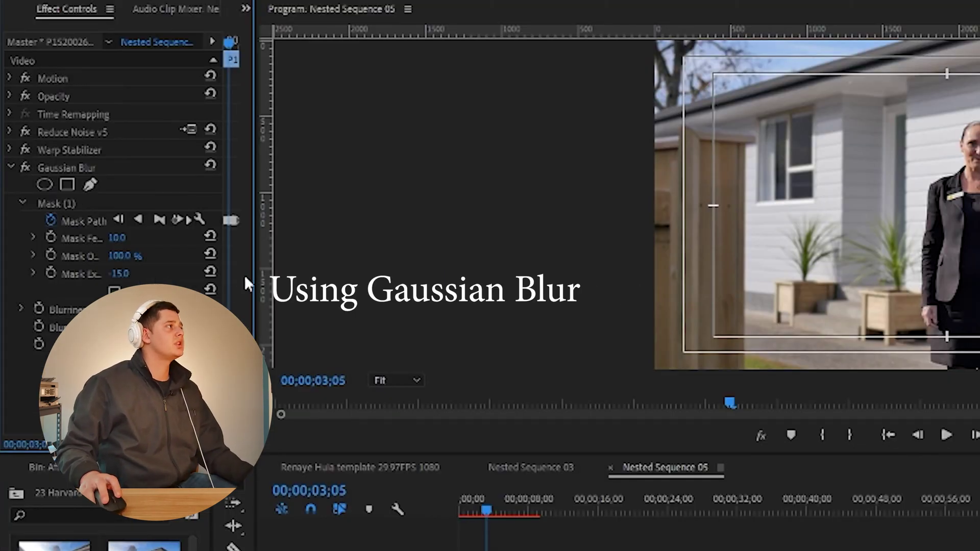
left_click_drag(251, 289, 387, 290)
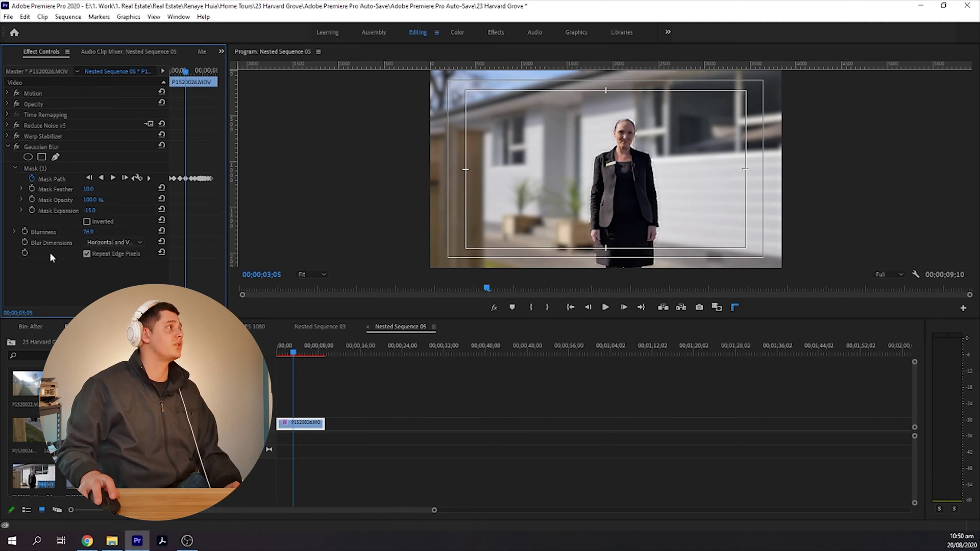
- Set the Gaussian Blur's blurriness to 20.0, check its mask around the presenter at 00;00;02;06, and close Nested Sequence 05
mouse_move(88, 232)
left_mouse_down()
mouse_move(60, 232)
mouse_move(99, 231)
left_mouse_up()
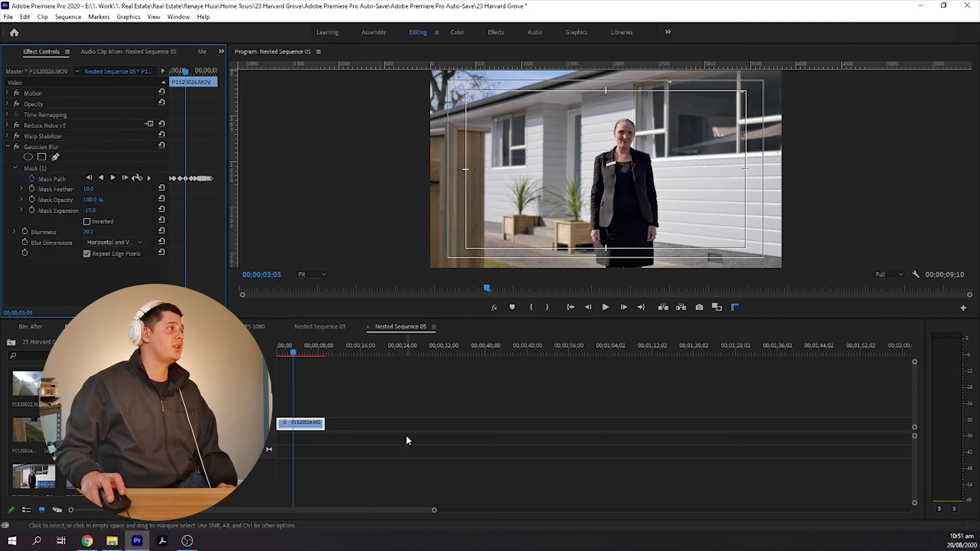
left_click(49, 169)
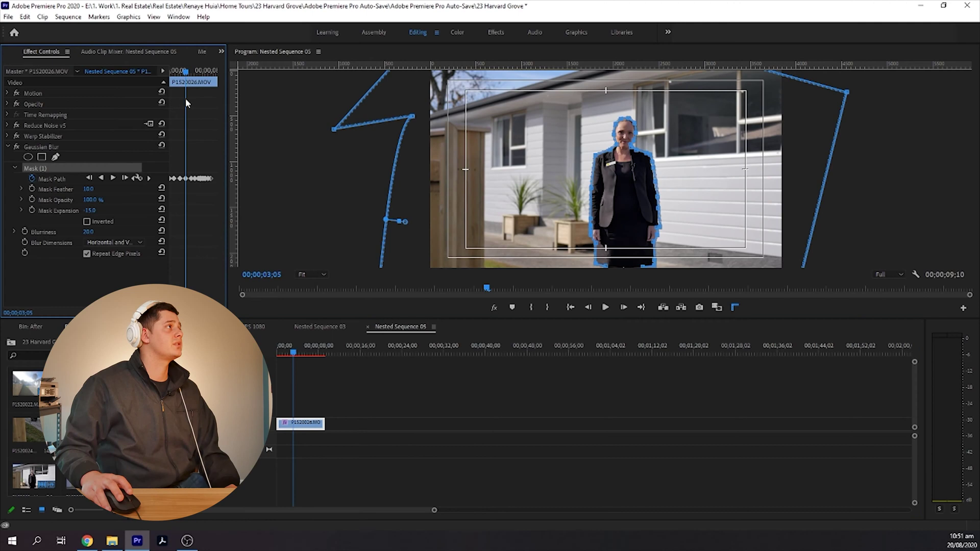
left_click_drag(186, 78, 192, 78)
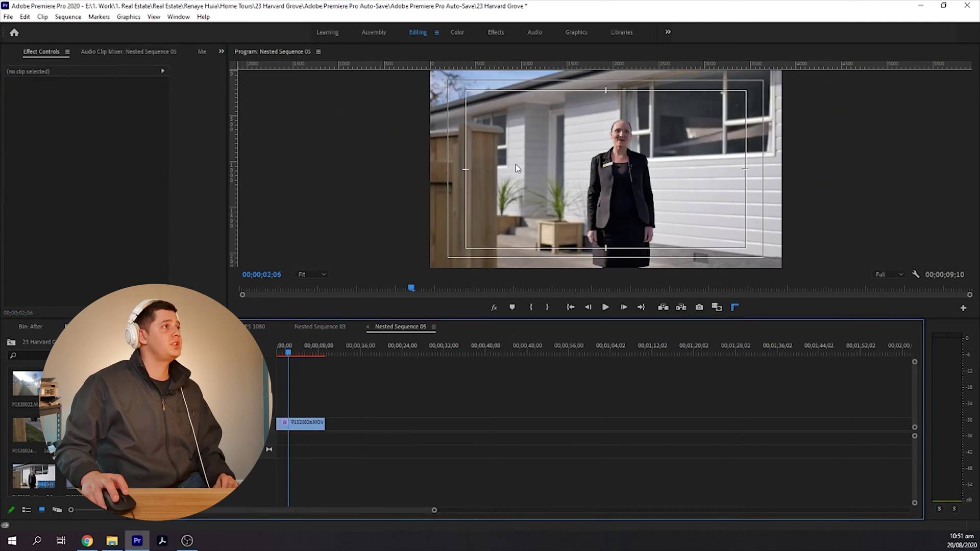
left_click(368, 327)
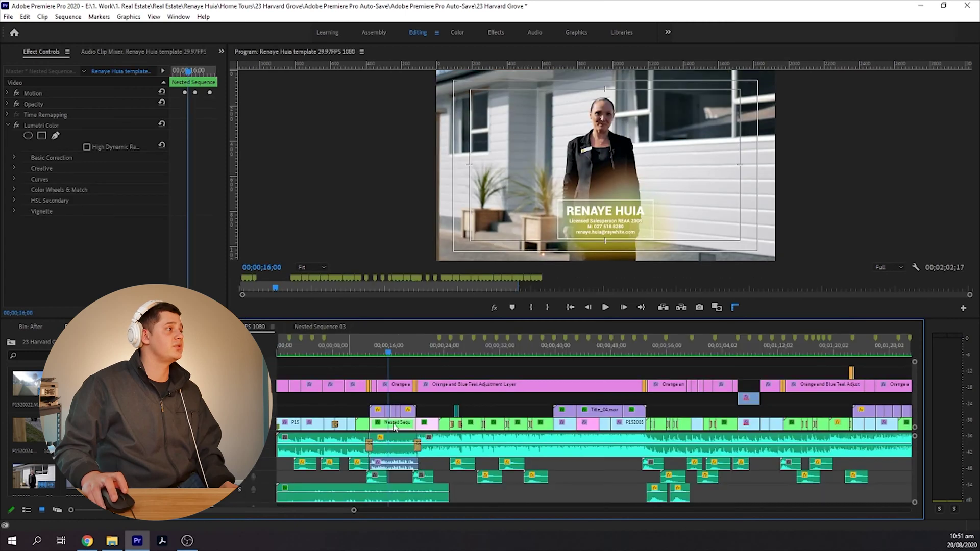
- Examine the presenter's nested clip around 00;00;16;24 and the Transform effect on the evening driveway's adjustment layer at 00;00;05;13
left_click(394, 352)
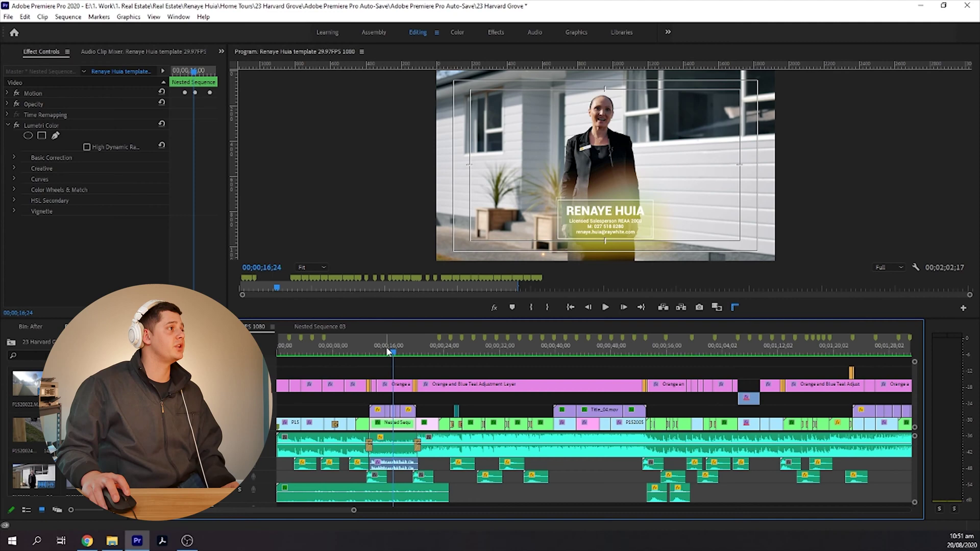
left_click(314, 353)
left_click(310, 384)
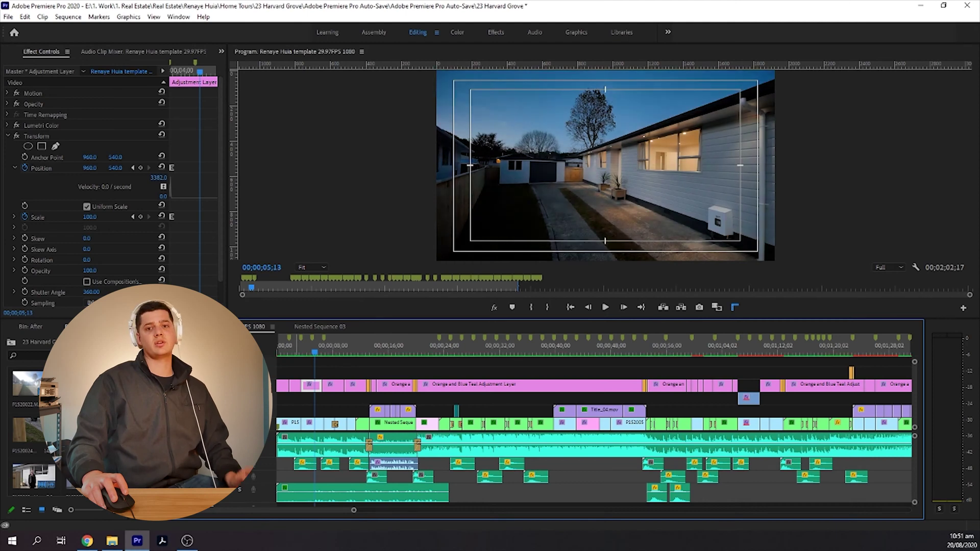
left_click(390, 347)
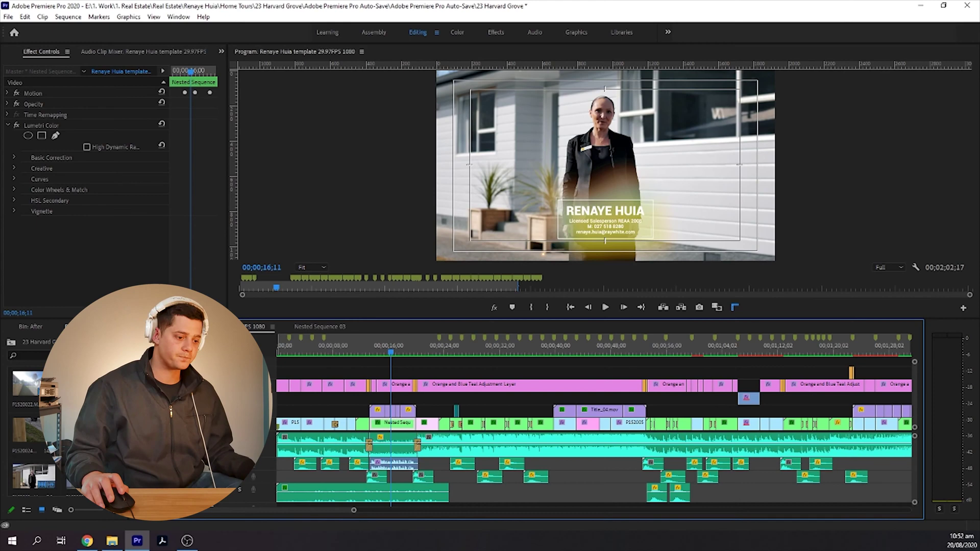
- Play the main sequence twice from 00;00;00;00 through the presenter's introduction, and select the presenter's nested clip between playbacks
left_click(353, 351)
key("Home")
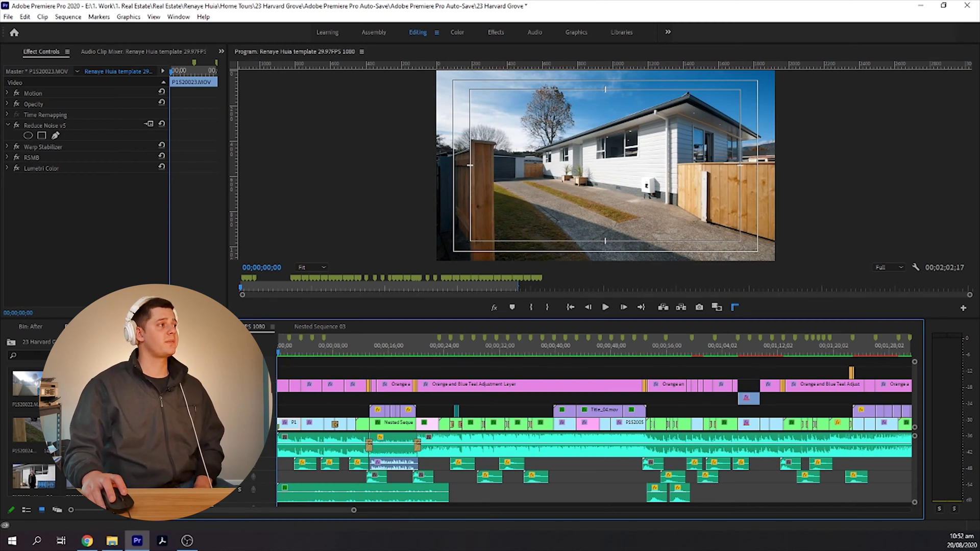
key("space")
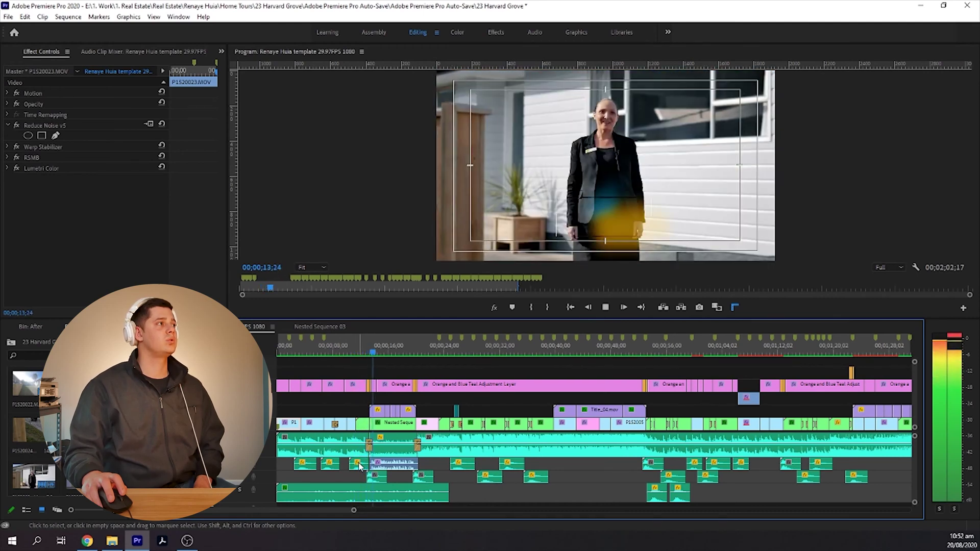
key("space")
left_click(393, 423)
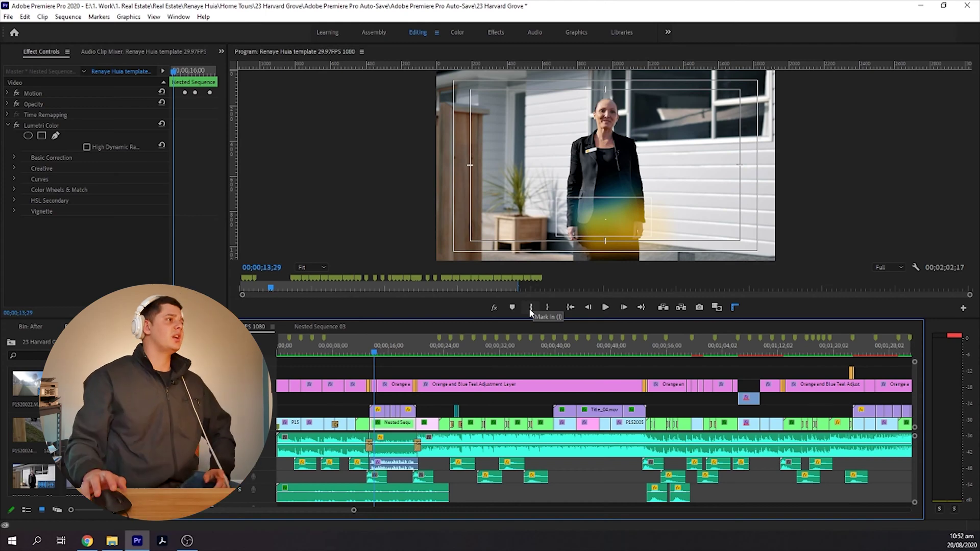
key("Home")
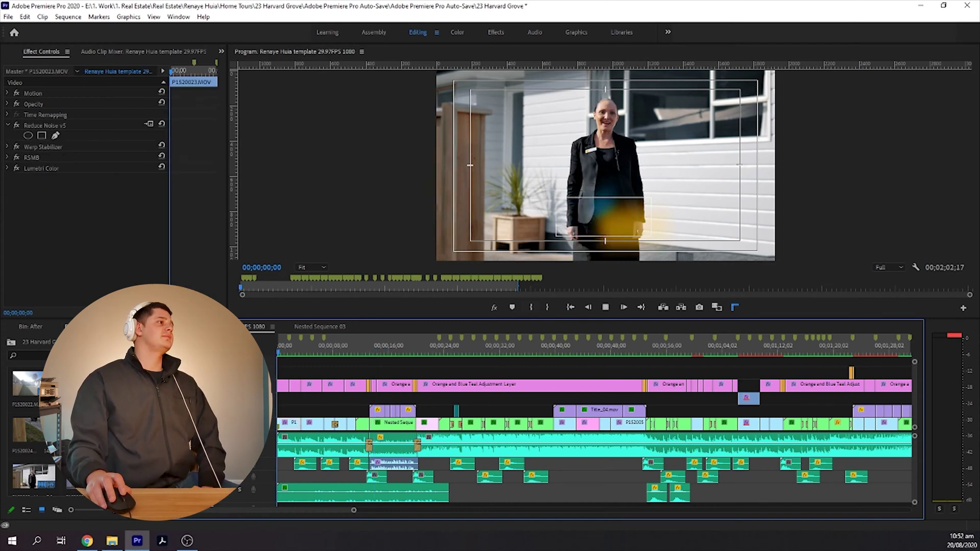
key("space")
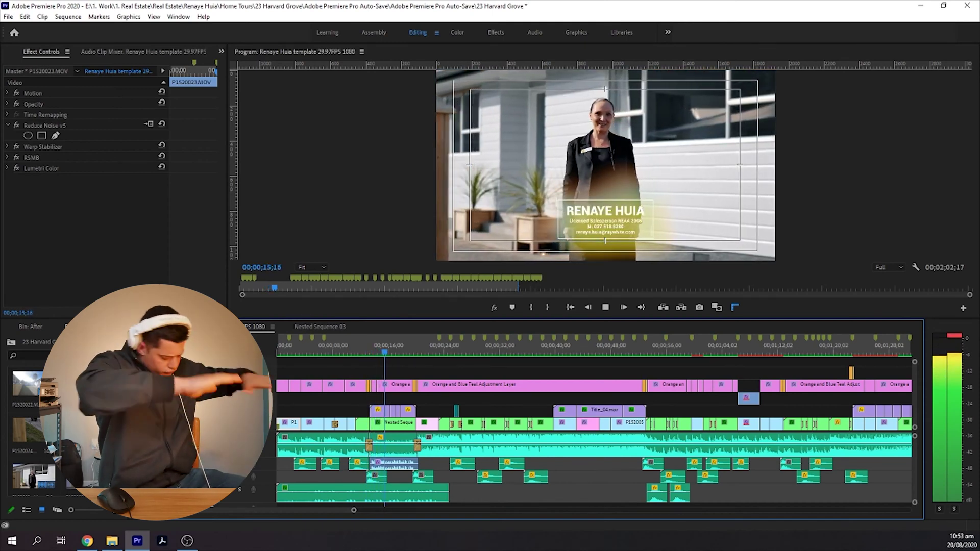
key("space")
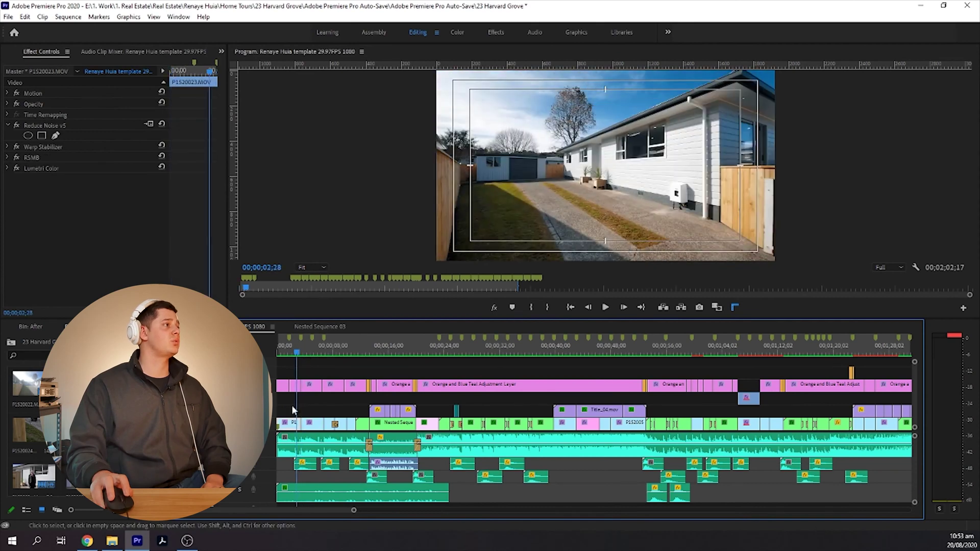
- Open the daytime driveway clip and the evening clip P1520046.MOV in the Source monitor and scrub both to compare their framing
double_click(292, 431)
left_click_drag(128, 338, 327, 355)
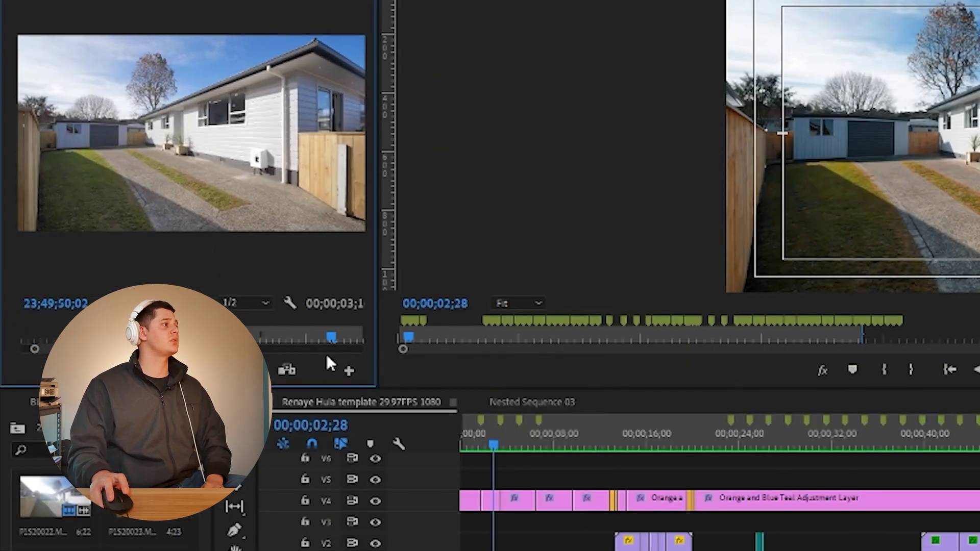
double_click(519, 550)
left_click_drag(102, 340, 0, 345)
left_click_drag(153, 338, 46, 322)
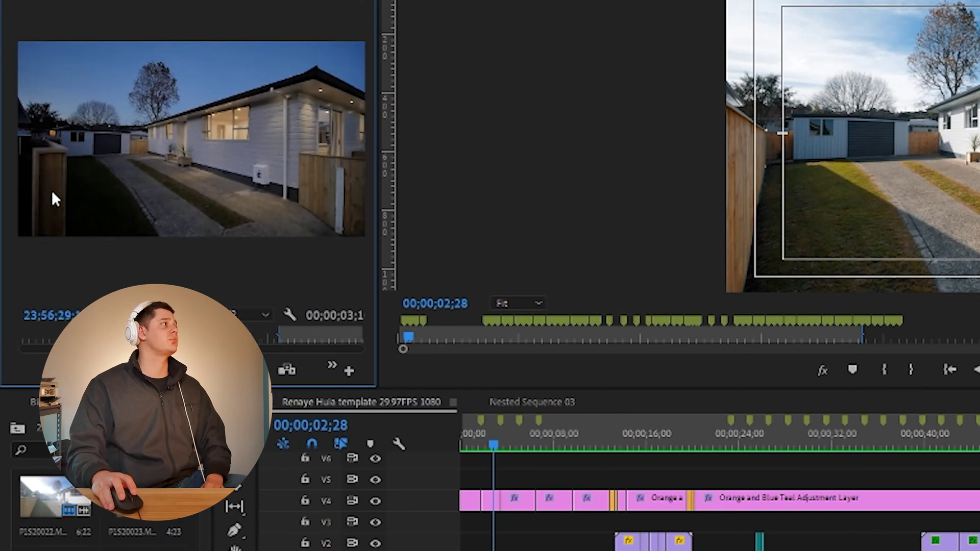
- Scrub and replay the day-to-evening driveway transition between about 00;00;03;03 and 00;00;04;05
left_click_drag(493, 445, 504, 454)
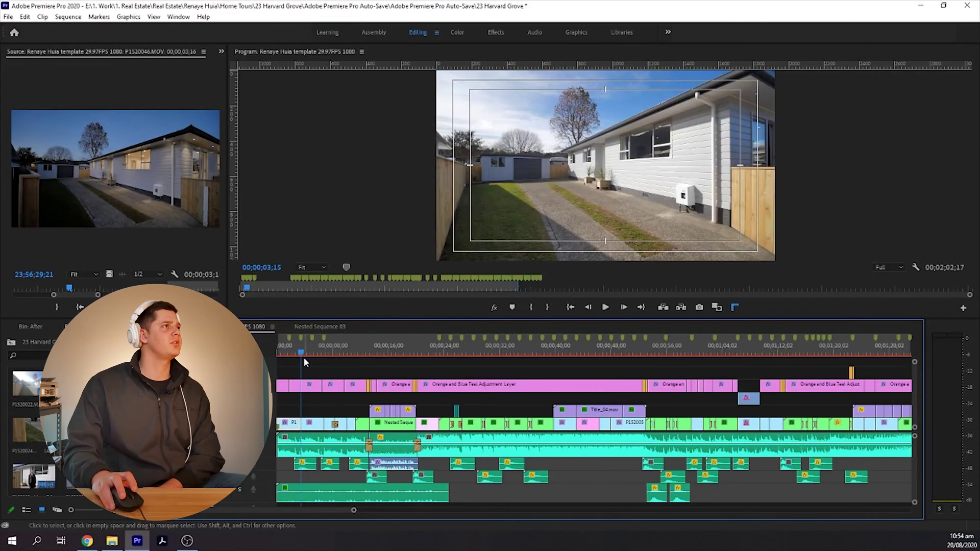
left_click_drag(303, 359, 300, 361)
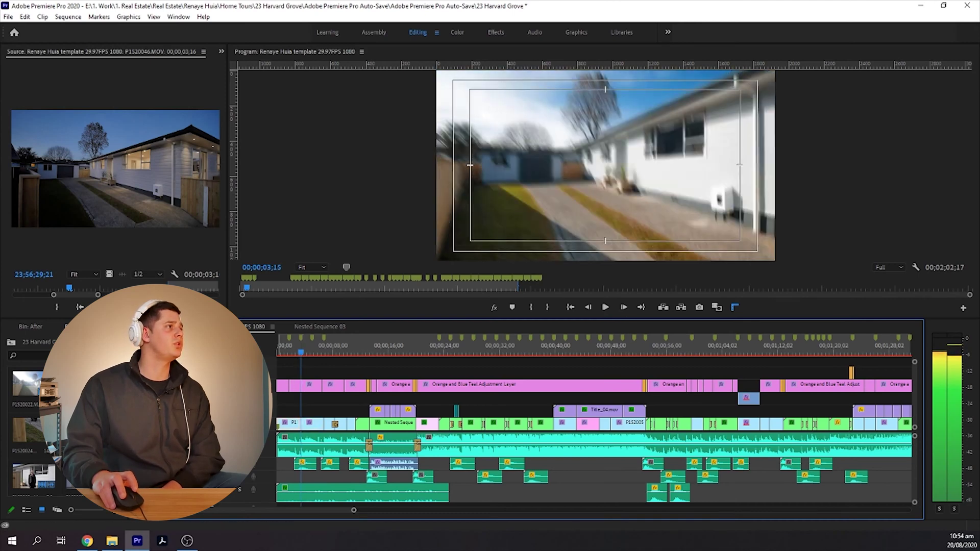
key("space")
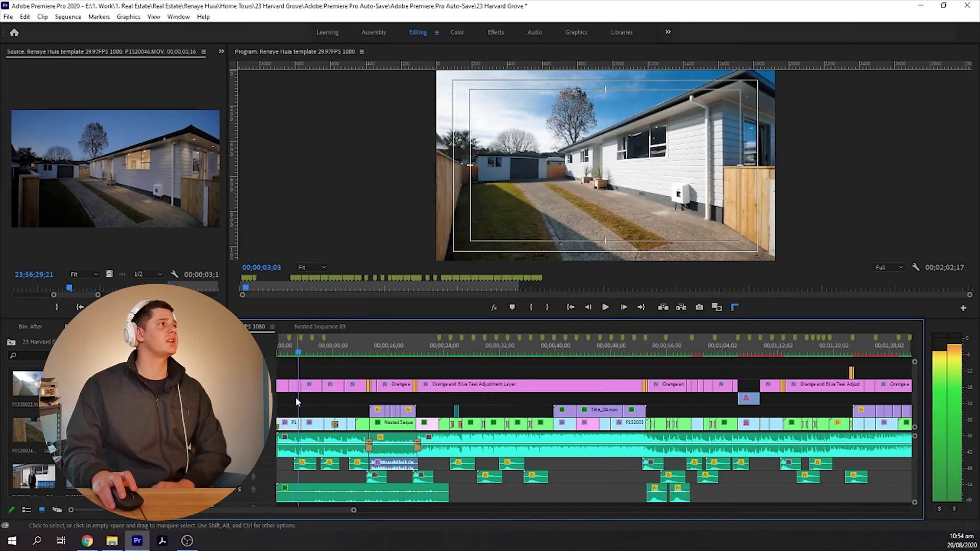
key("space")
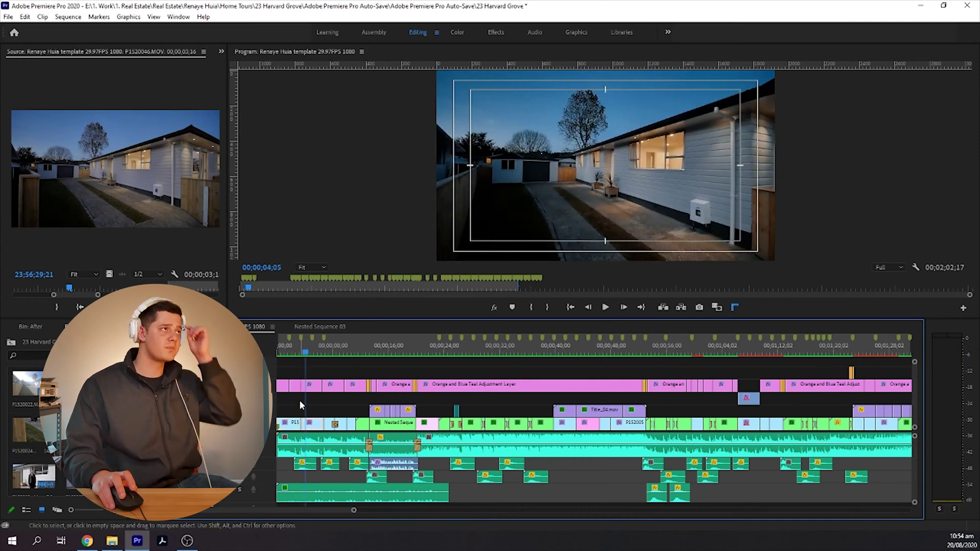
left_click(299, 353)
left_click_drag(300, 356, 300, 353)
key("space")
key("space")
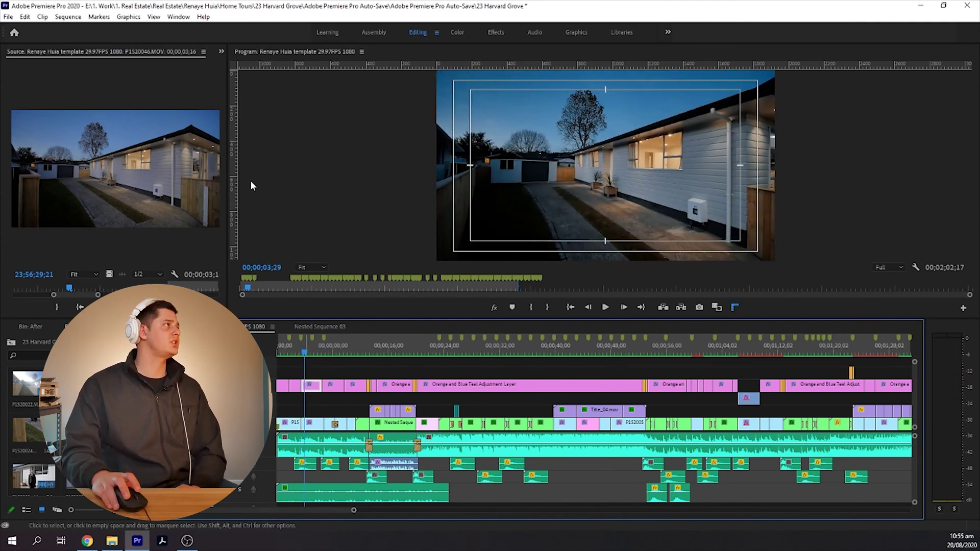
- Examine the Transform effect's position and scale keyframes on the evening driveway's adjustment layer from 00;00;03;16
key("shift+5")
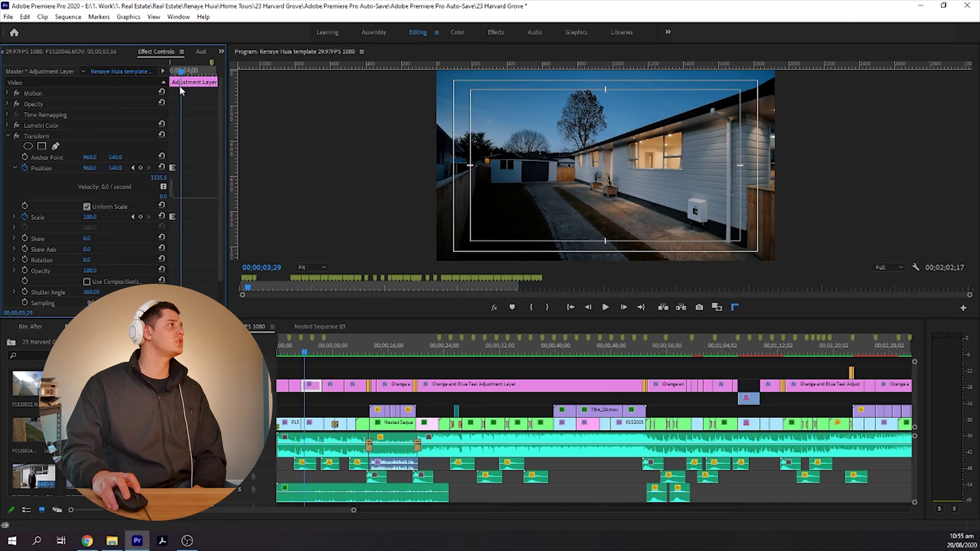
left_click_drag(175, 77, 172, 81)
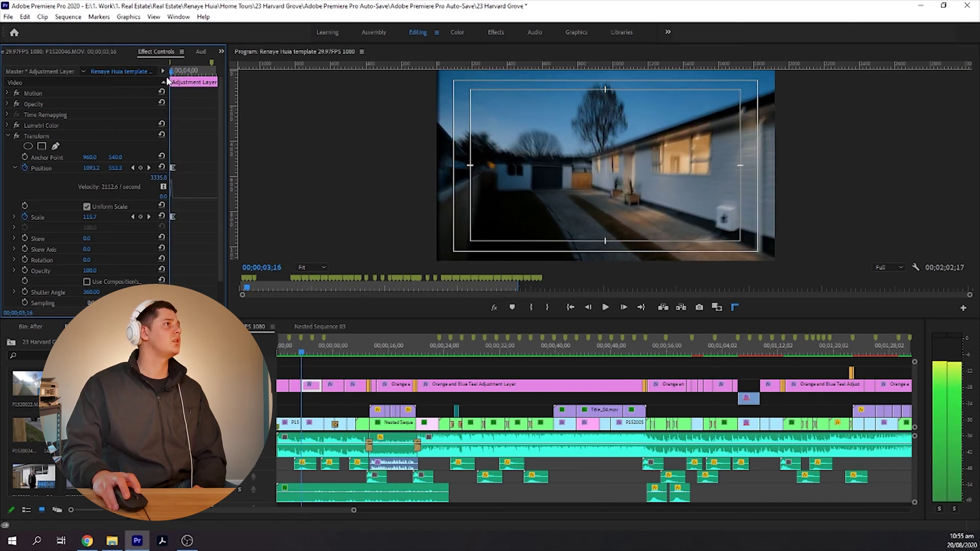
left_click_drag(171, 87, 168, 87)
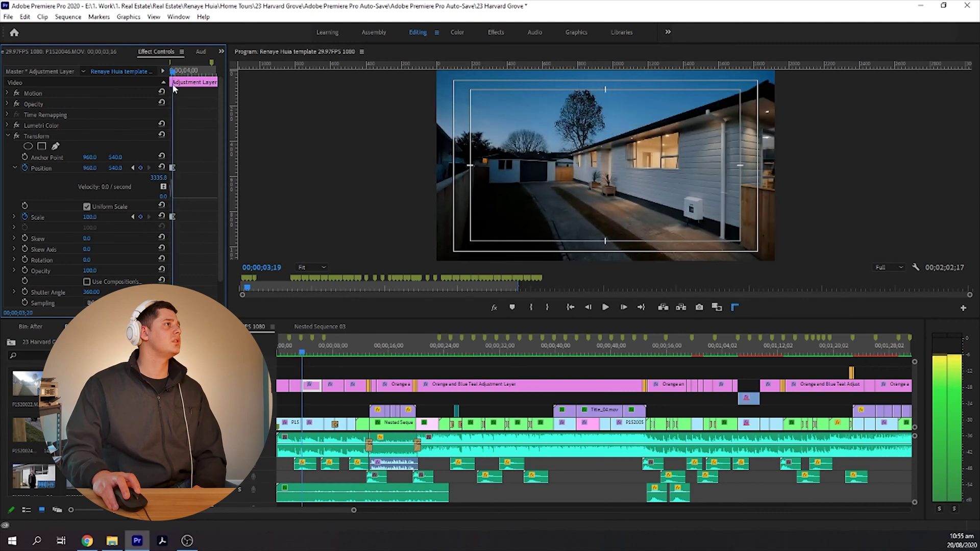
left_click_drag(168, 87, 203, 91)
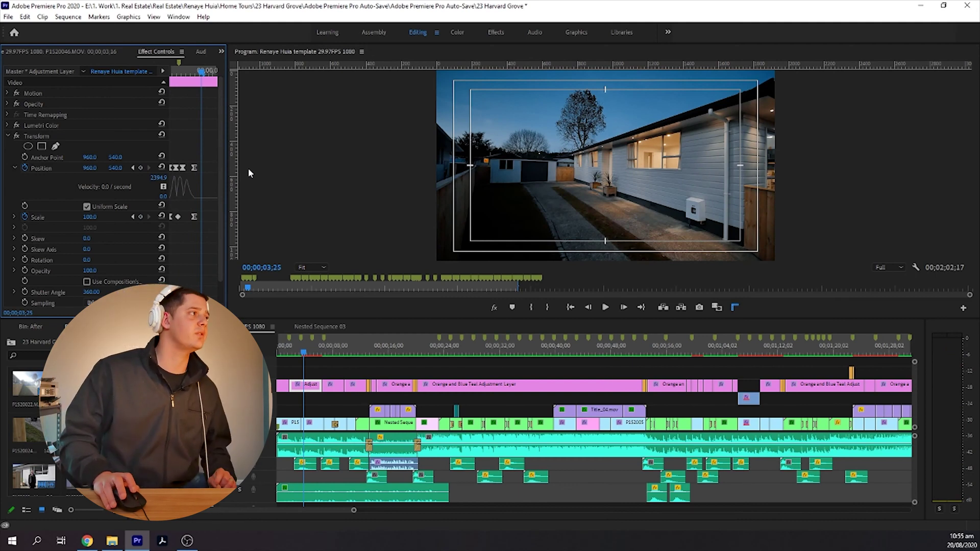
left_click(312, 388)
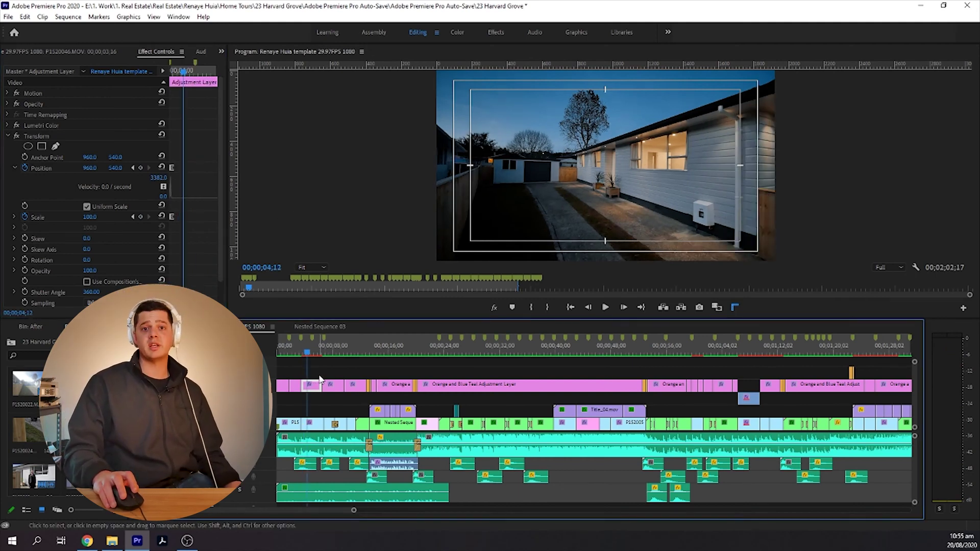
- Play the driveway-to-kitchen transition from about 00;00;24;24 and replay it
left_click(332, 351)
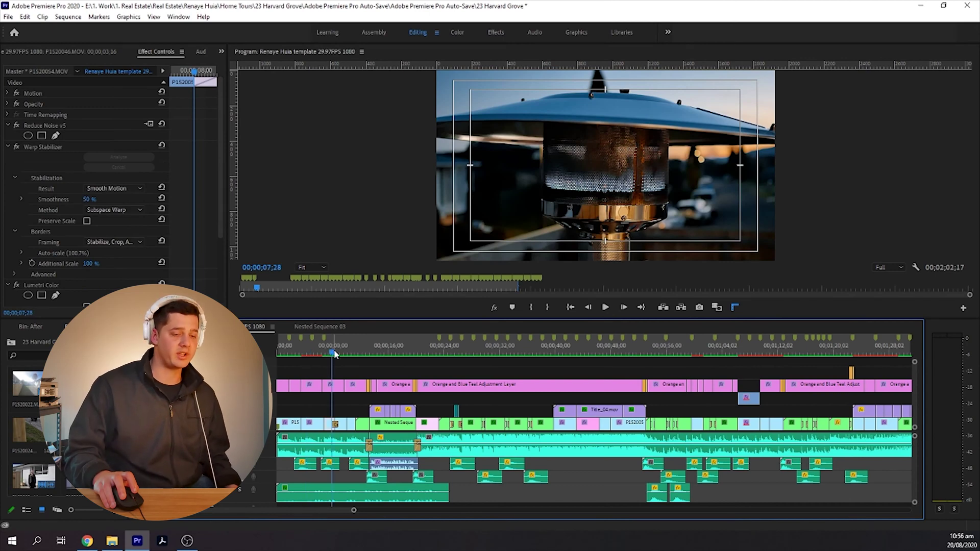
left_click_drag(334, 357, 451, 357)
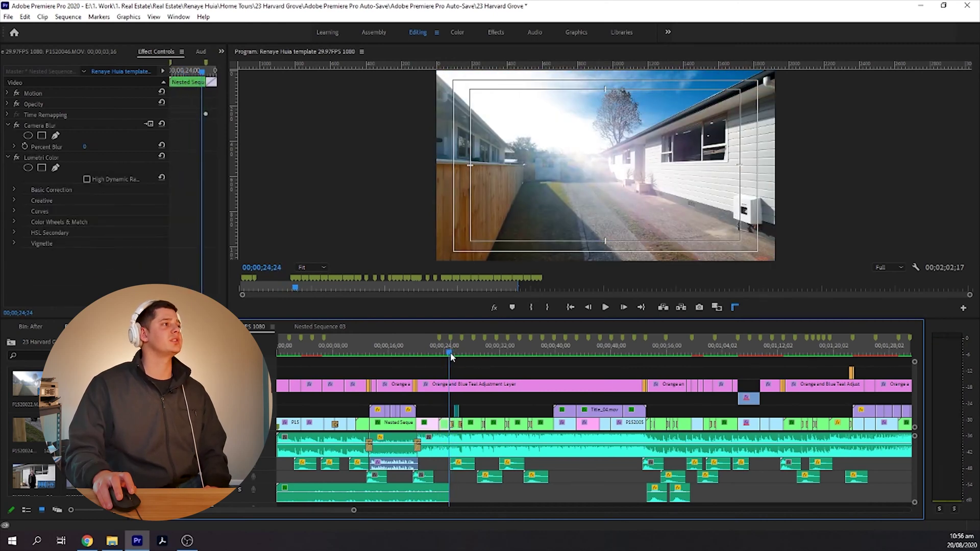
key("space")
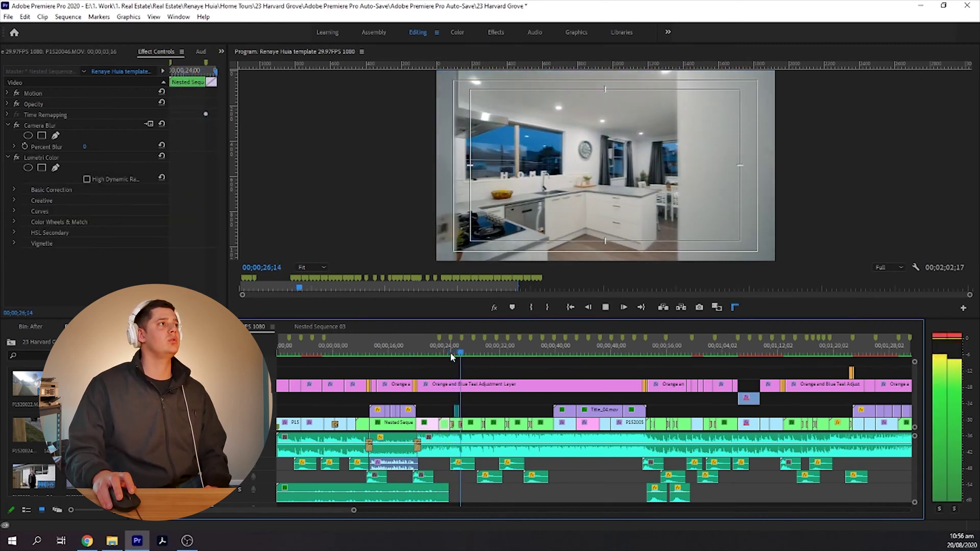
left_click_drag(450, 352, 447, 354)
key("space")
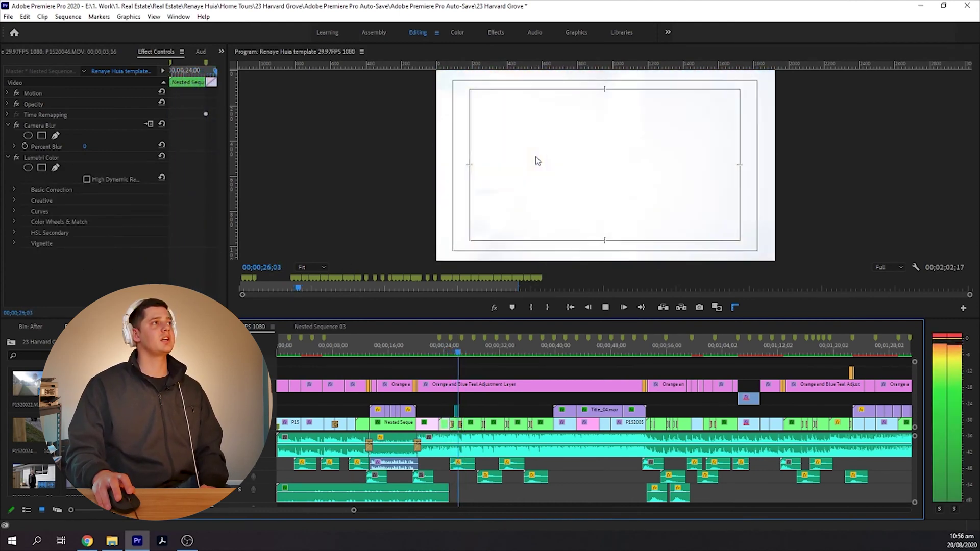
- Play the bedroom shot around 00;01;03;03 and the backyard day-to-evening sequence from 00;01;14;19 to 00;01;18;11
left_click(690, 352)
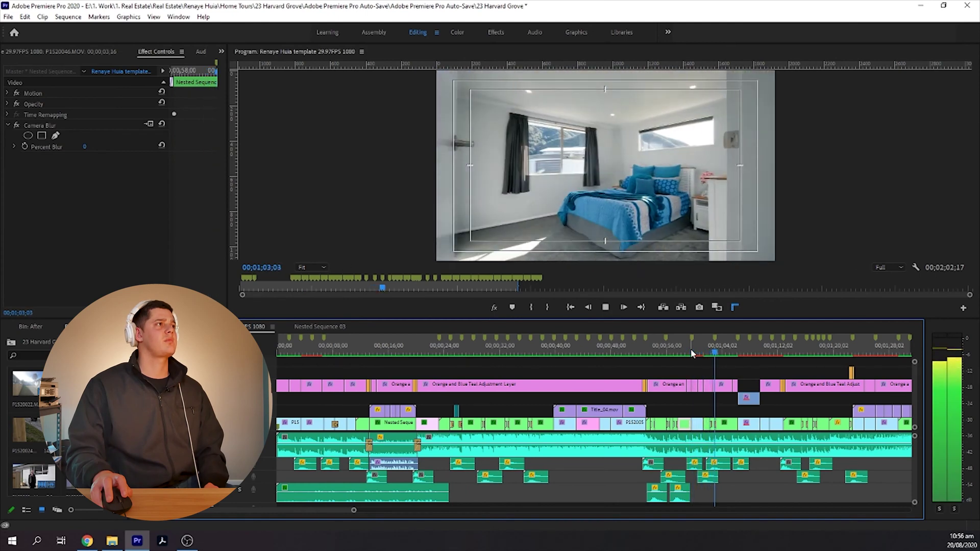
left_click(801, 352)
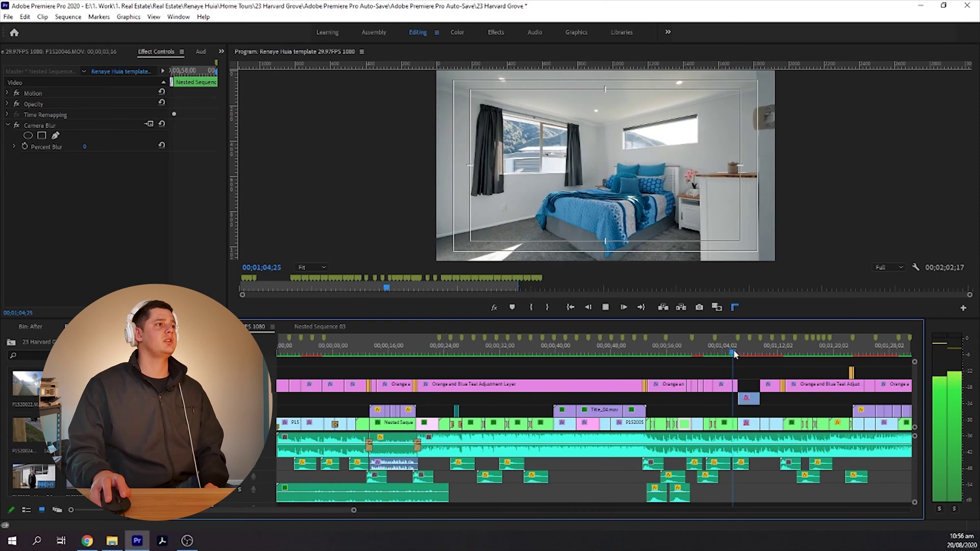
key("space")
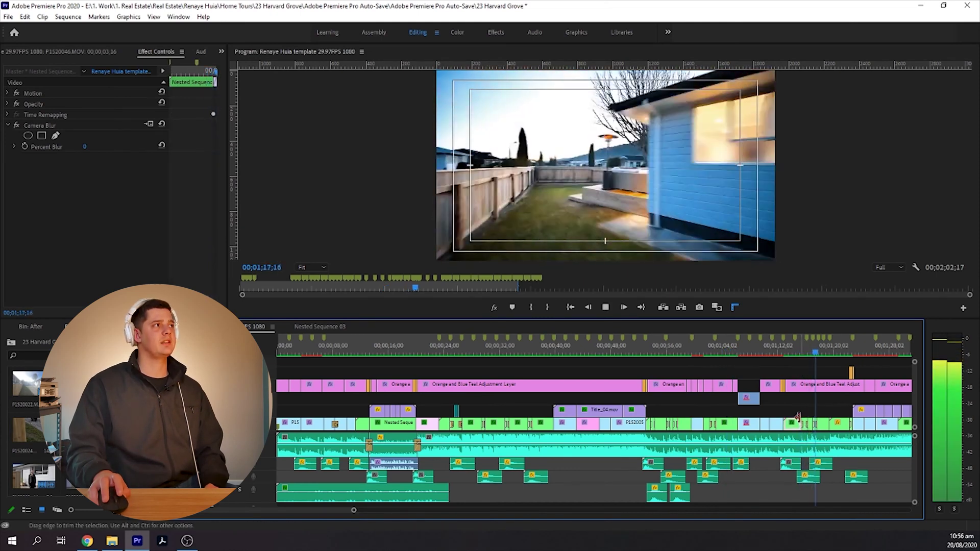
key("space")
left_click(796, 350)
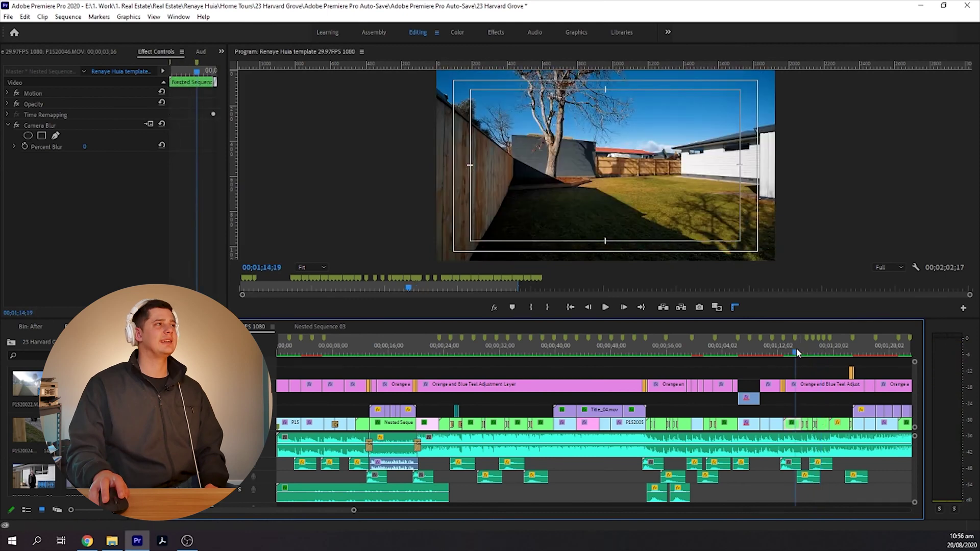
key("space")
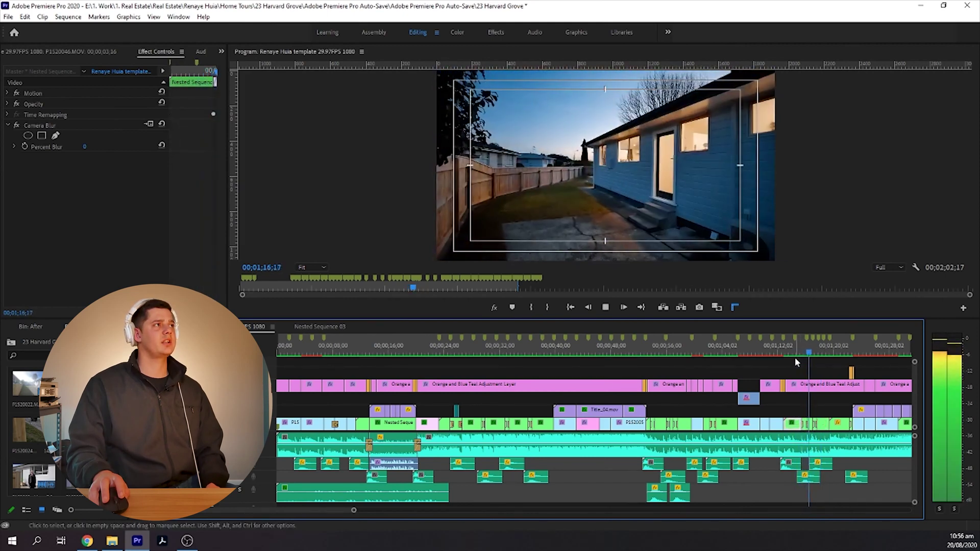
key("space")
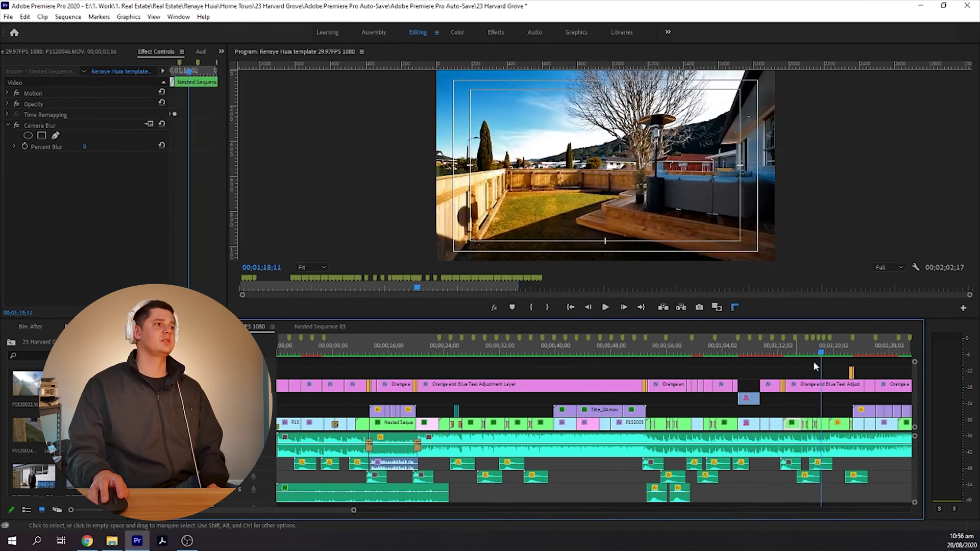
- Open the backyard's Nested Sequence 11, mute all effects globally, and scrub from 00;00;00;00 into the evening side-yard clip P1520047.MOV
left_click(808, 353)
double_click(794, 424)
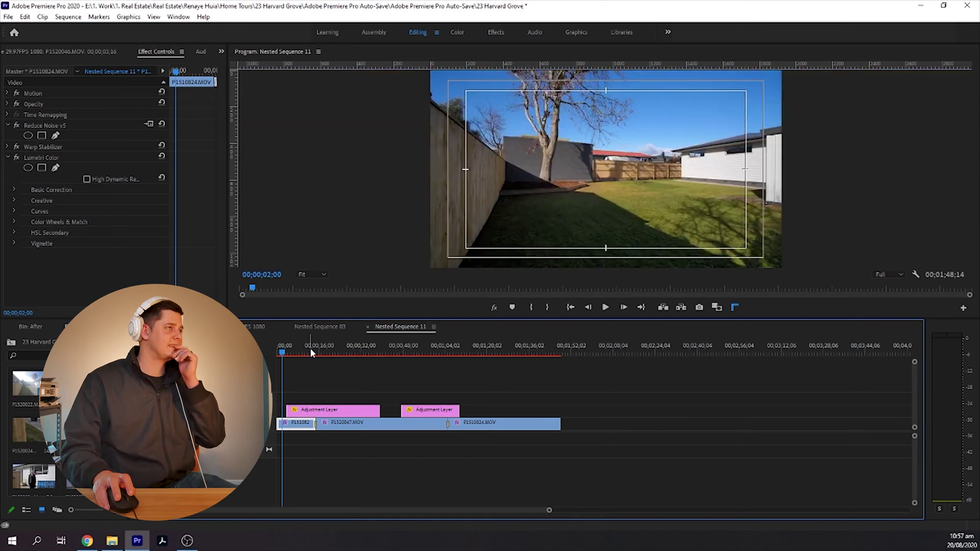
left_click(494, 307)
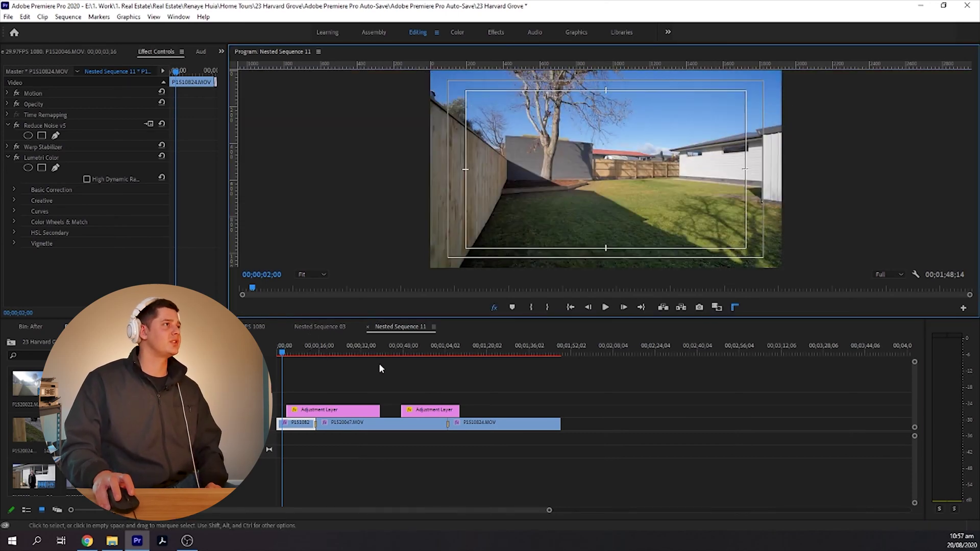
left_click_drag(306, 350, 267, 350)
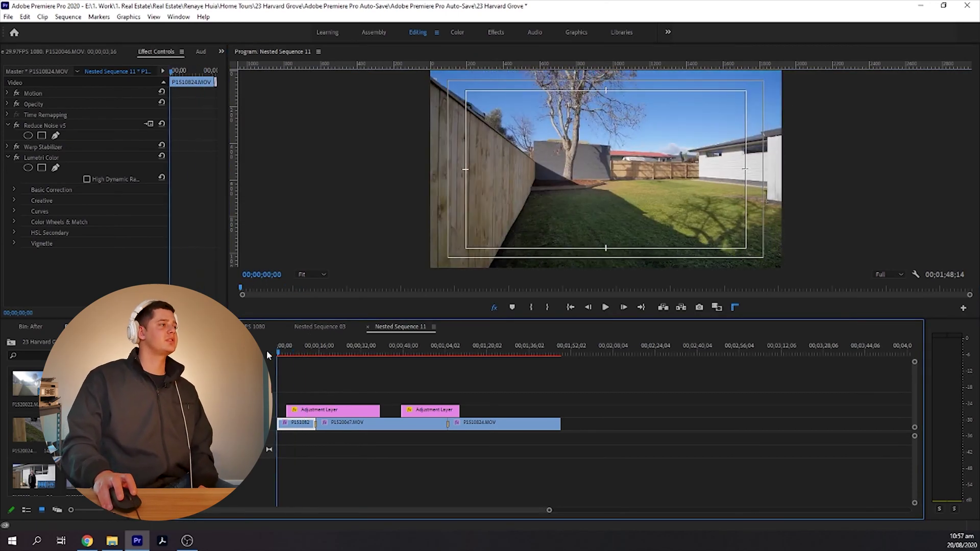
left_click_drag(308, 348, 380, 358)
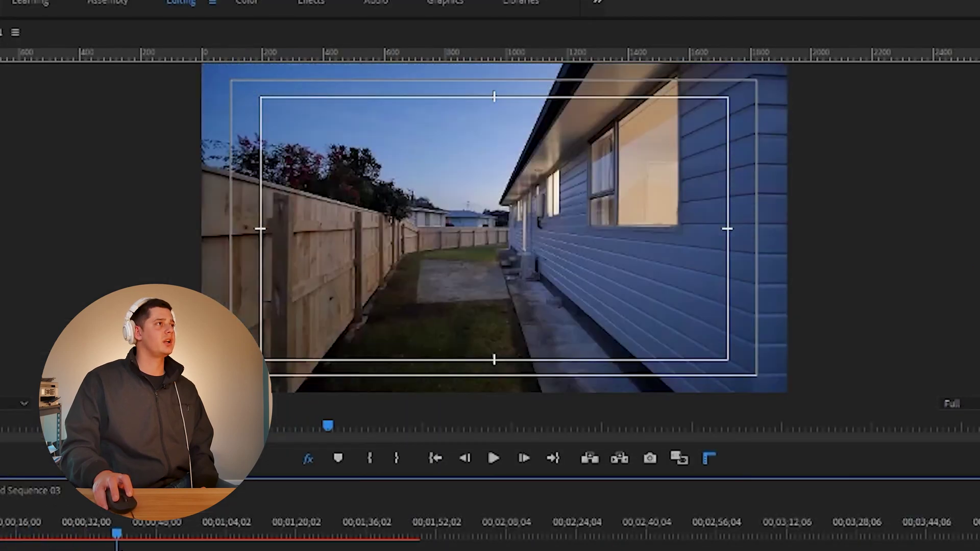
- Play Nested Sequence 11 from its start, and again around 00;01;04;02 into the daytime backyard deck clip, with effects muted
left_click_drag(117, 533, 2, 533)
key("space")
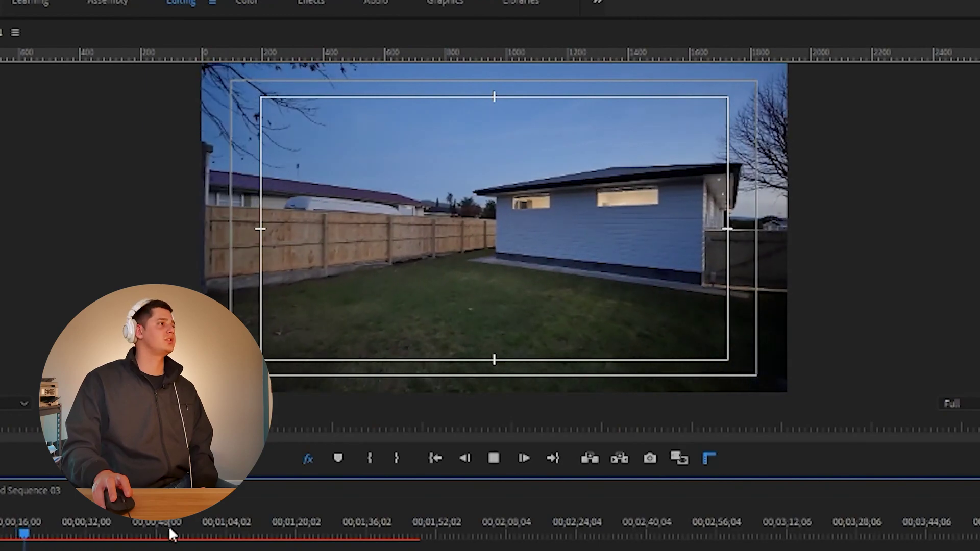
left_click_drag(197, 533, 225, 534)
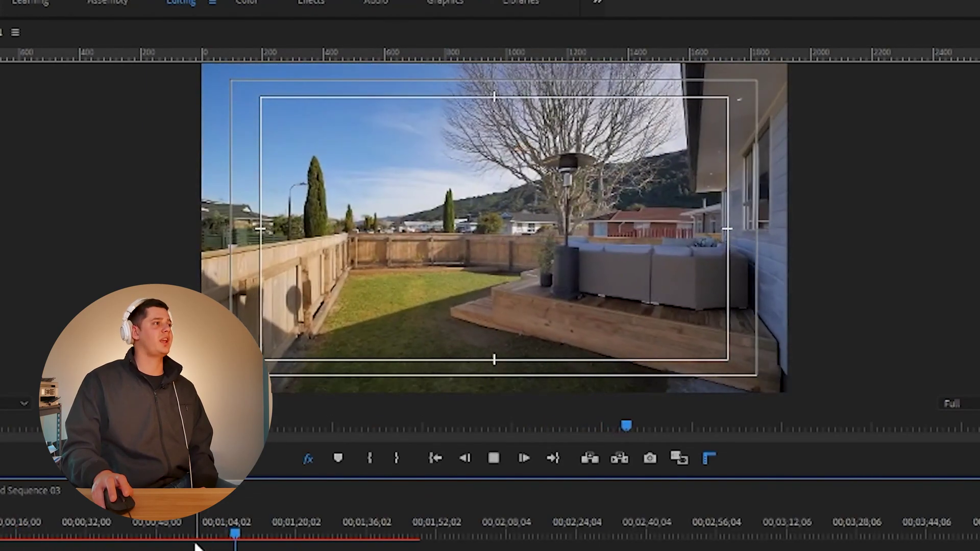
key("space")
- Replay the first day-to-evening cut around 00;00;13;01 in Nested Sequence 11, and scrub past the first adjustment layer into the evening side yard
left_click_drag(188, 522, 6, 546)
key("space")
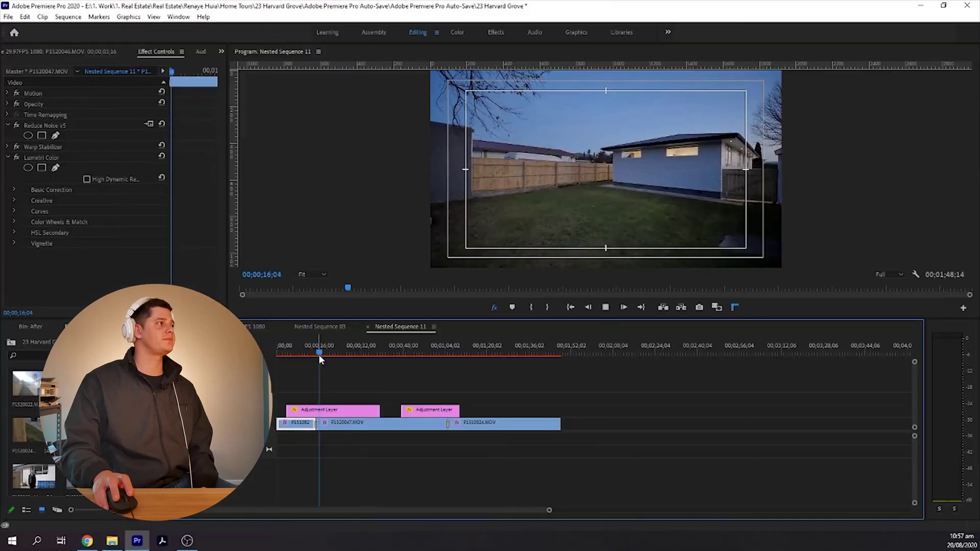
left_click(9, 527)
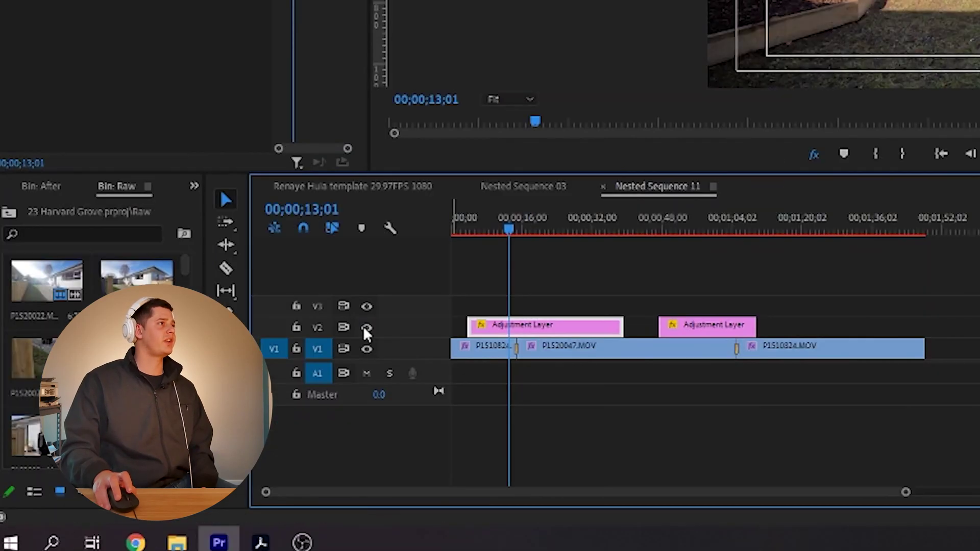
left_click_drag(493, 231, 485, 228)
key("space")
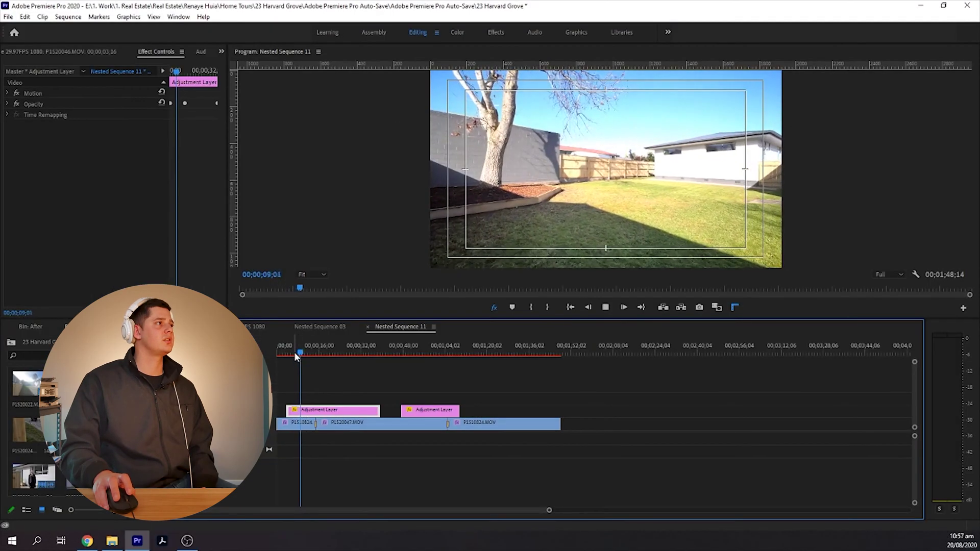
left_click_drag(294, 351, 415, 366)
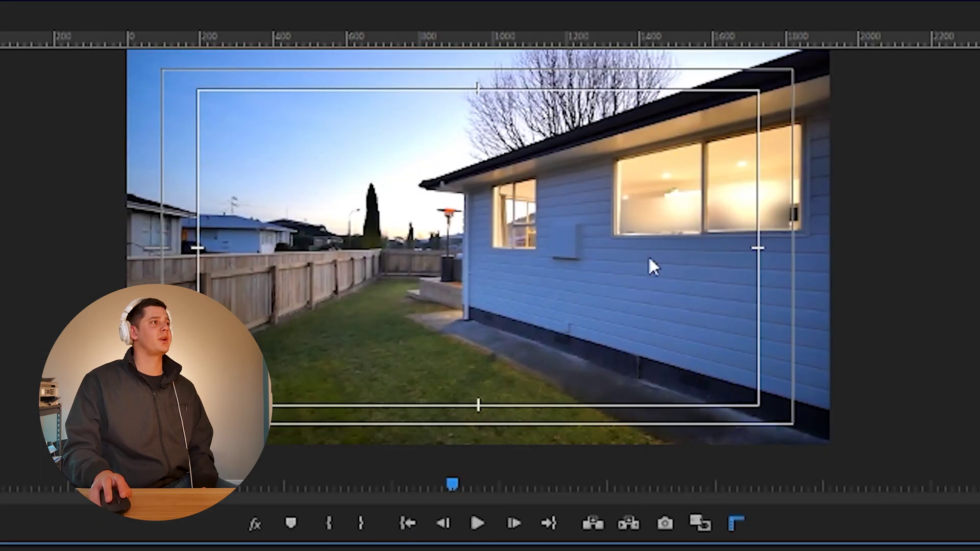
- Toggle the global effects mute repeatedly to compare the evening side-yard frame with and without effects
left_click(266, 525)
left_click(267, 525)
left_click(267, 524)
left_click(267, 525)
left_click(266, 525)
left_click(267, 525)
- In the main sequence, examine the backyard's day-to-evening transition frame by frame from 00;01;15;06 to 00;01;16;10
left_click(580, 345)
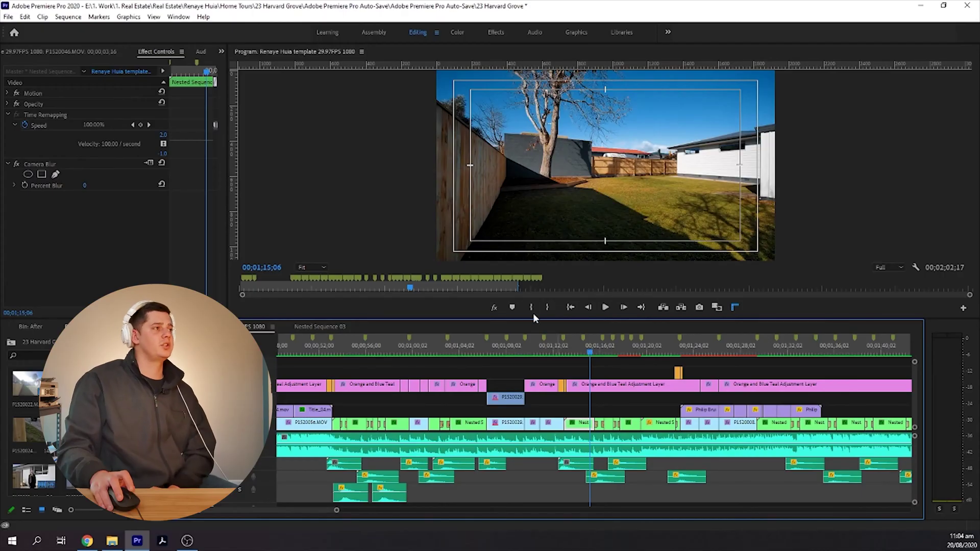
key("Right")
key("Right")
key("Right")
key("Right")
key("Right")
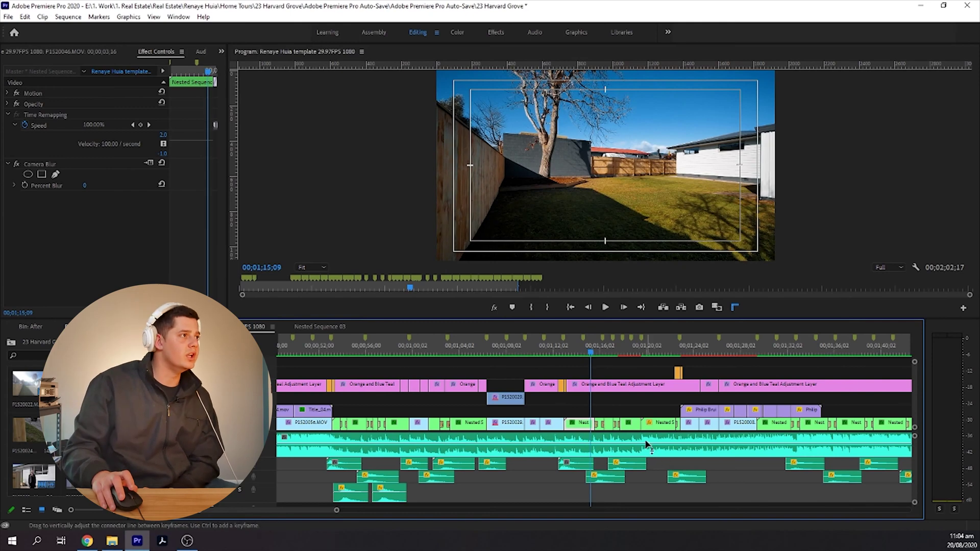
key("Right")
key("Right")
key("Right")
key("Right")
key("Right")
key("Right")
key("Right")
key("Right")
key("Right")
key("Right")
key("Right")
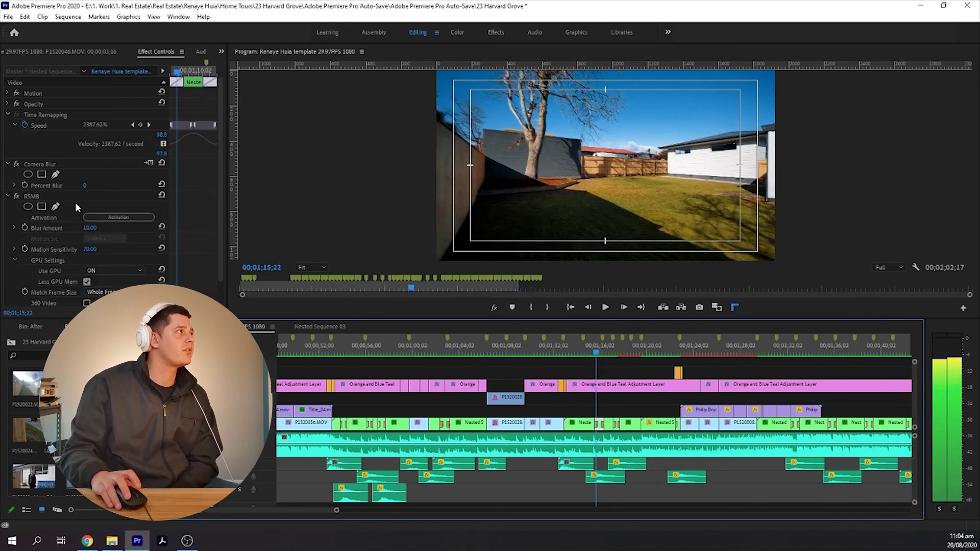
key("Right")
key("Right")
key("Right")
key("Right")
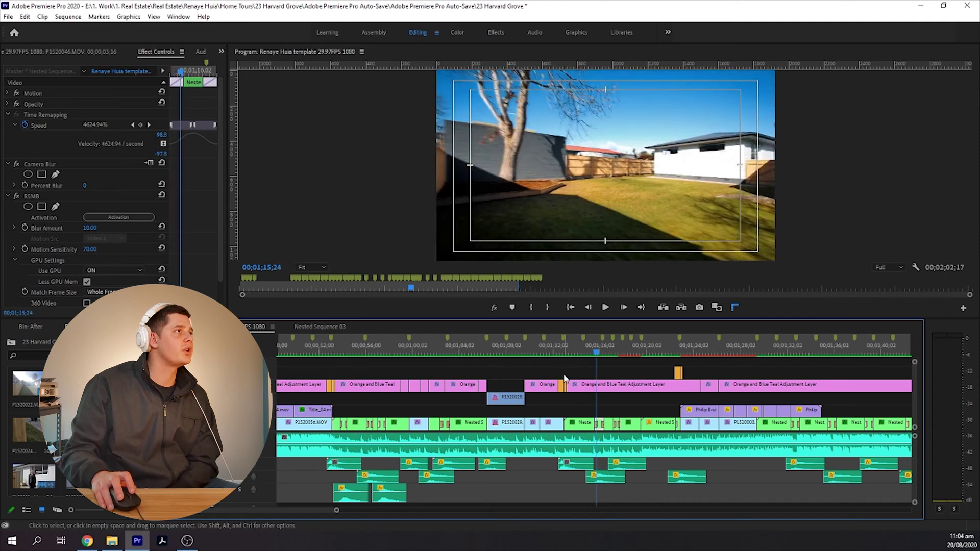
key("Right")
key("Right")
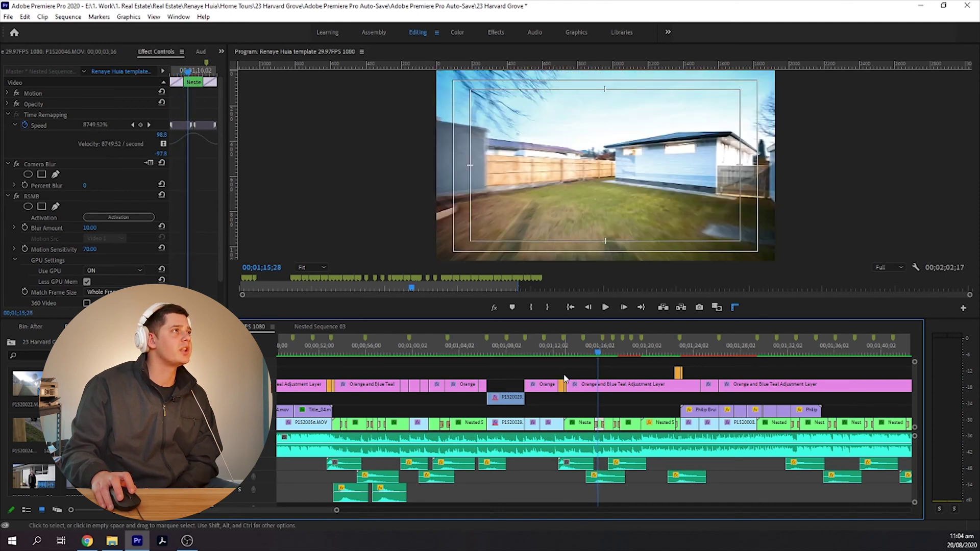
key("Right")
key("Right")
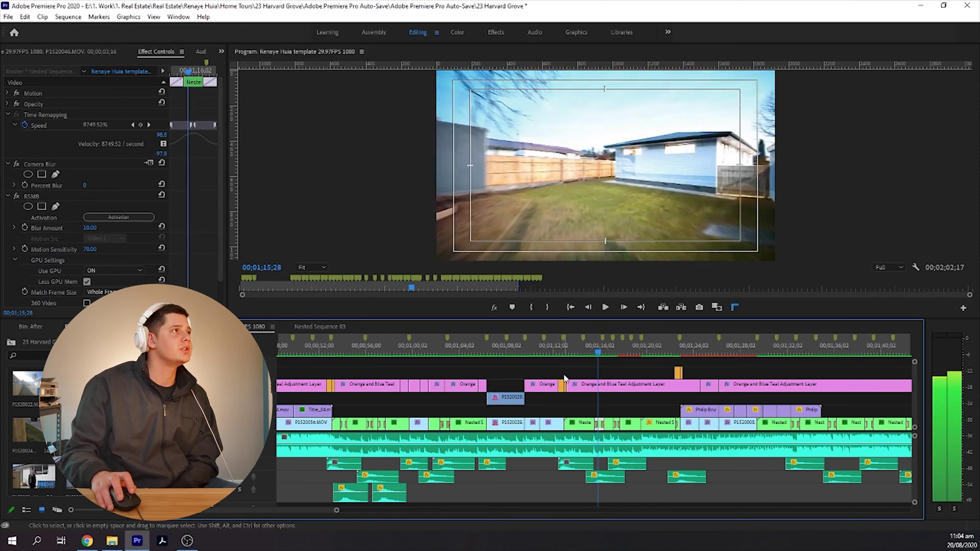
key("Right")
key("Right")
key("Right")
key("Right")
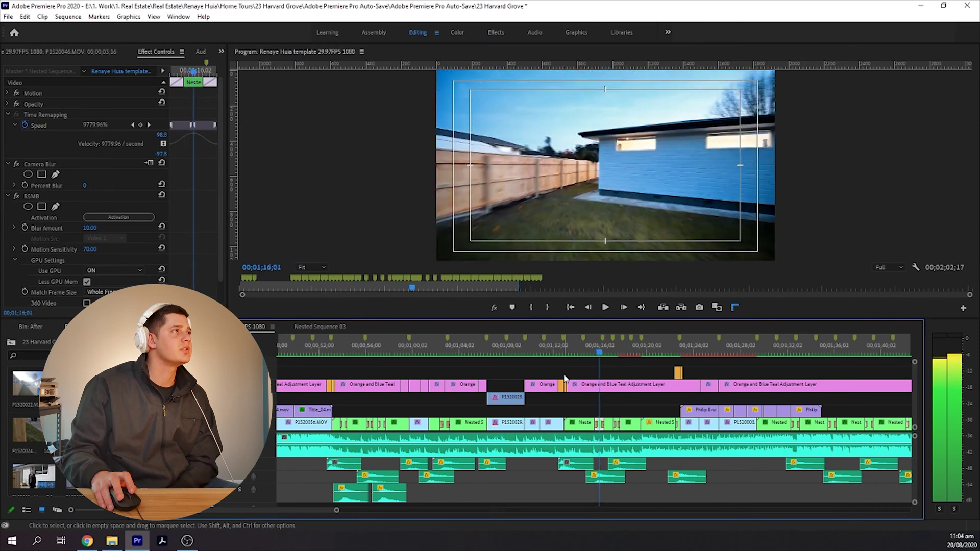
key("Right")
key("Right")
key("Right")
key("Right")
key("Right")
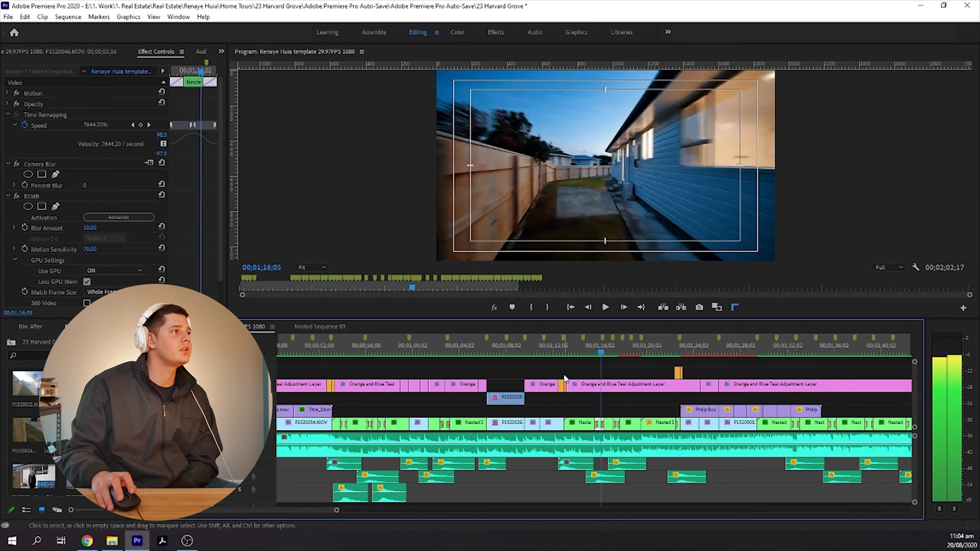
key("Right")
key("Right")
key("Right")
key("Right")
key("Right")
key("Right")
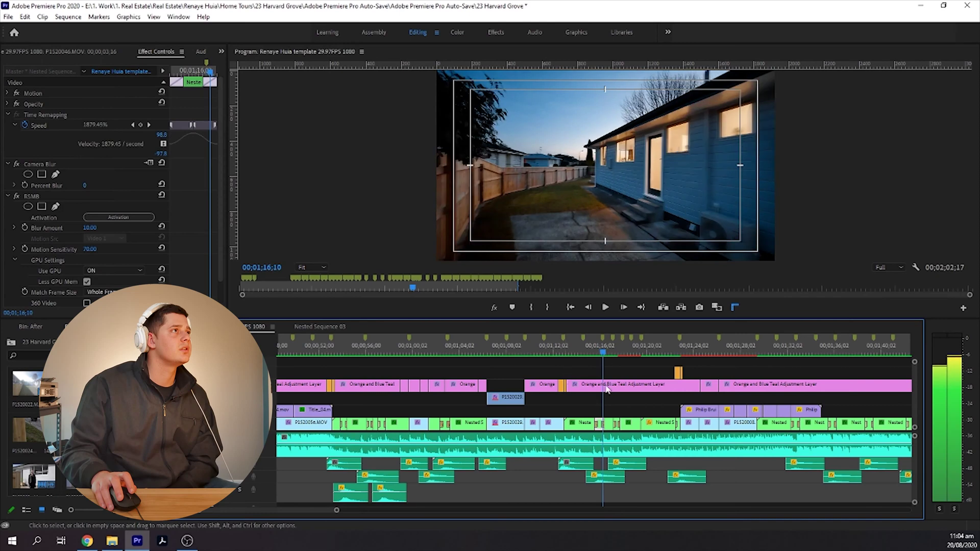
- Step back through the motion-blurred evening side-yard frames and forward again to 00;01;16;13 to inspect the windows
key("Left")
key("Left")
key("Left")
key("Left")
key("Left")
key("Left")
key("Left")
key("Left")
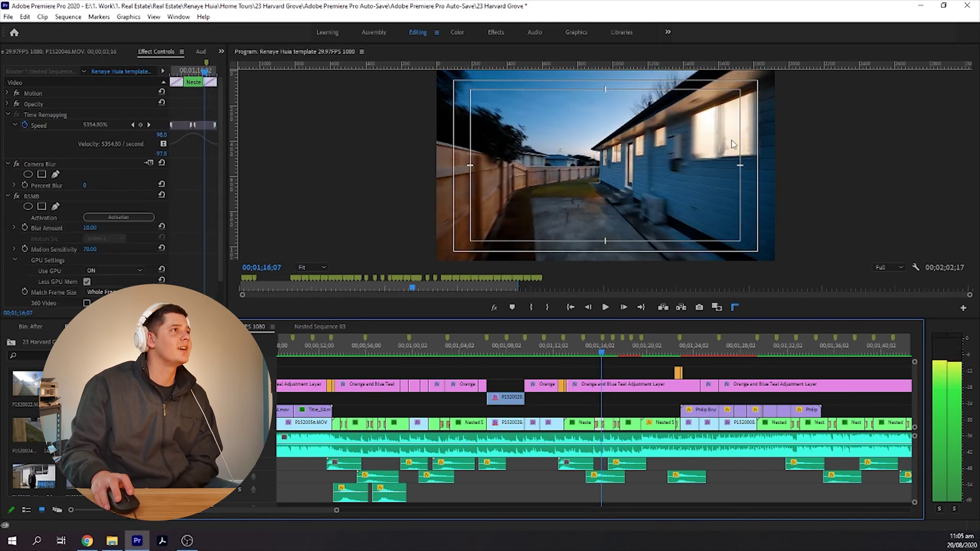
key("Right")
key("Right")
key("Right")
key("Right")
key("Right")
key("Right")
key("Right")
key("Right")
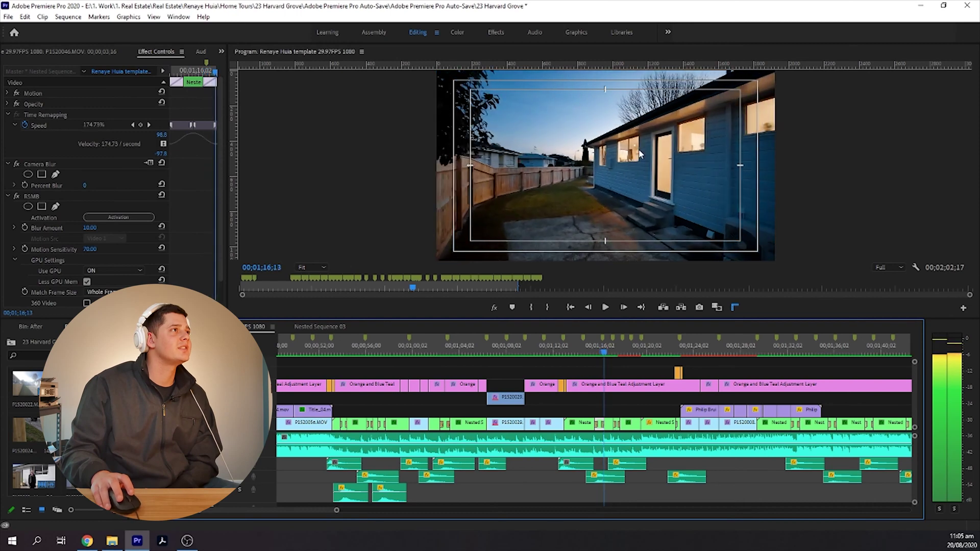
- Step through the evening side-yard frames to 00;01;17;17, and replay the backyard's day-to-evening transition from before its start
key("Right")
key("Right")
key("Right")
key("Right")
key("Right")
key("Right")
key("Right")
key("Right")
key("Right")
key("Right")
key("Right")
key("Right")
key("Right")
key("Right")
key("Right")
key("Right")
key("Right")
key("Right")
key("Right")
key("Right")
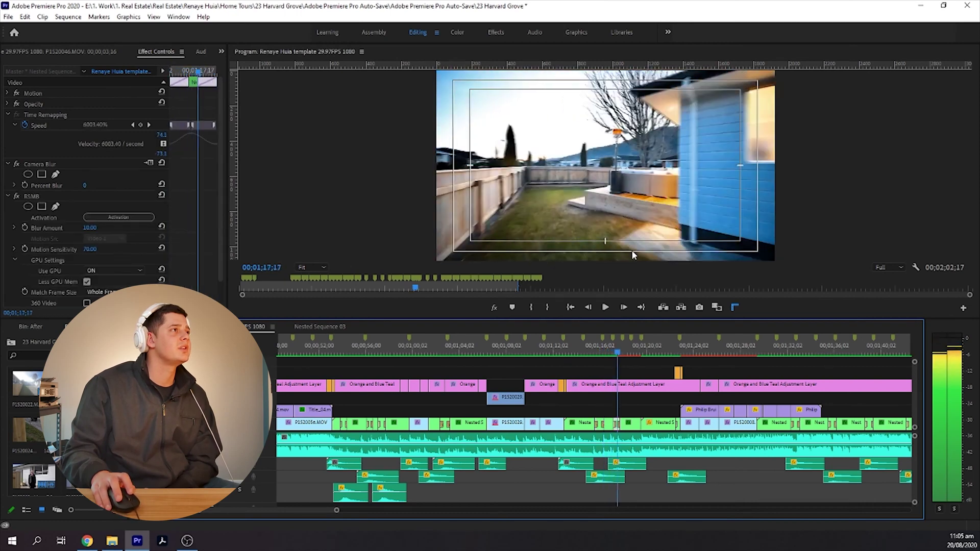
left_click_drag(604, 348, 584, 357)
key("space")
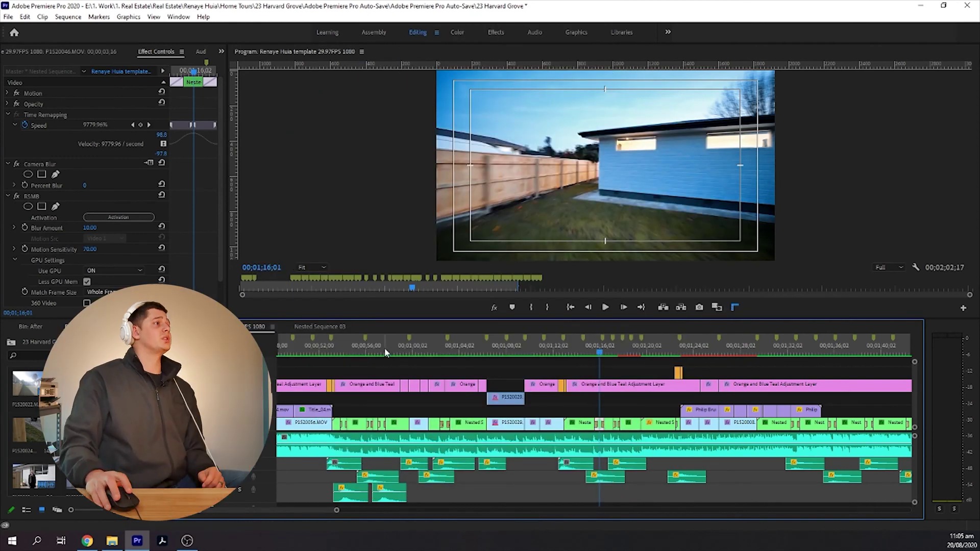
- Play the bedroom shots from about 00;00;57;00 to 00;01;03;24
left_click(378, 350)
key("space")
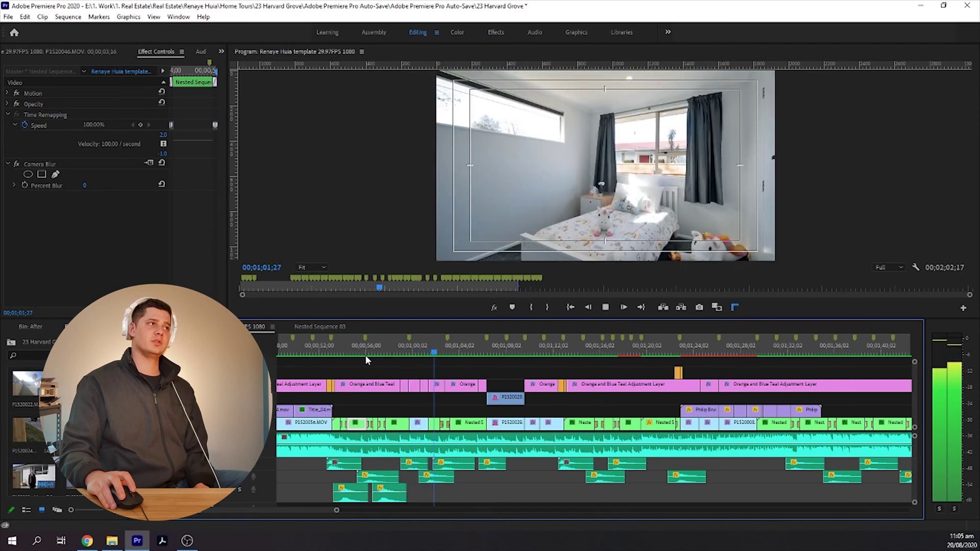
key("space")
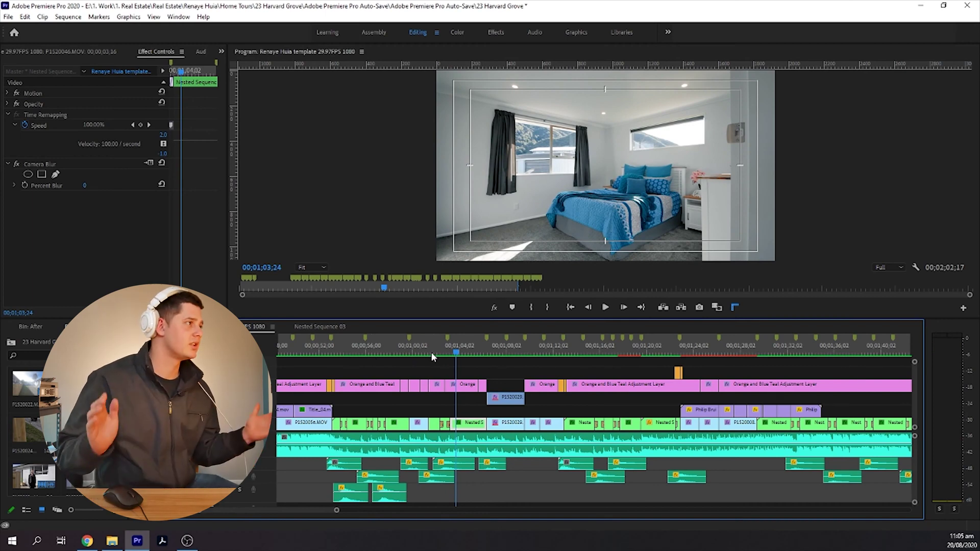
- Open Nested Sequence 10 from the bedroom clip at 00;00;55;26 and scrub through clip P1510830.MOV to 00;01;11;12
left_click_drag(437, 352, 365, 362)
double_click(365, 427)
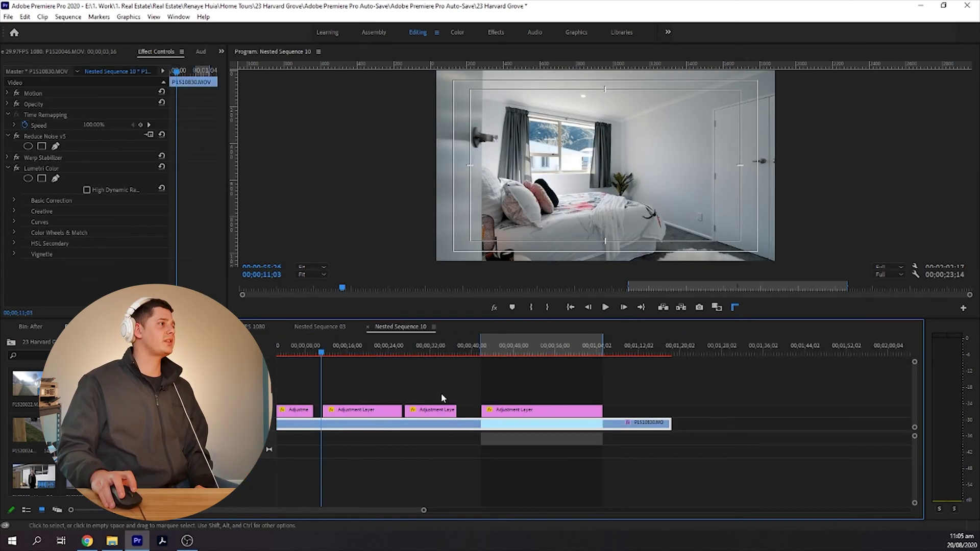
left_click_drag(420, 509, 495, 511)
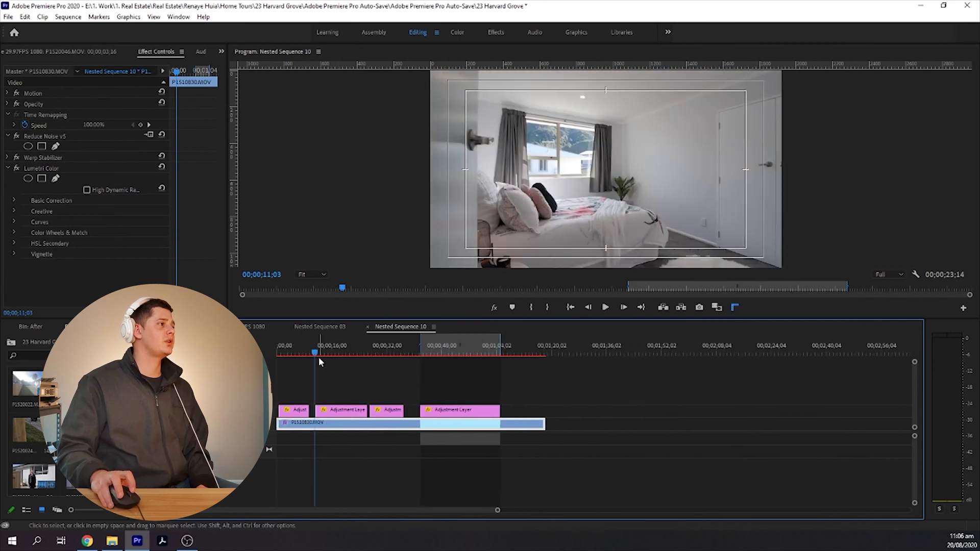
left_click_drag(288, 353, 523, 379)
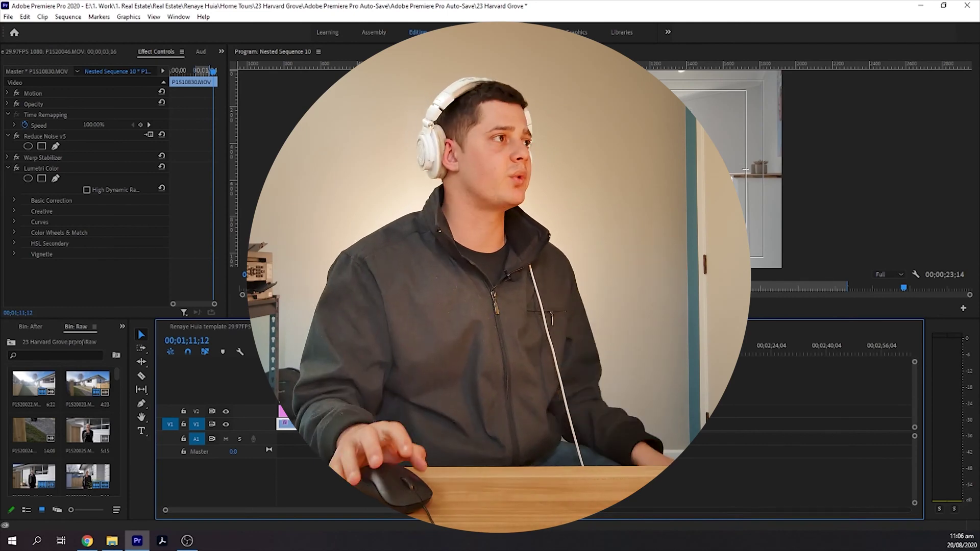
- Inspect the Warp Stabilizer settings of P1510830.MOV at 00;00;53;11, and close Nested Sequence 10
left_click(808, 288)
left_click(461, 353)
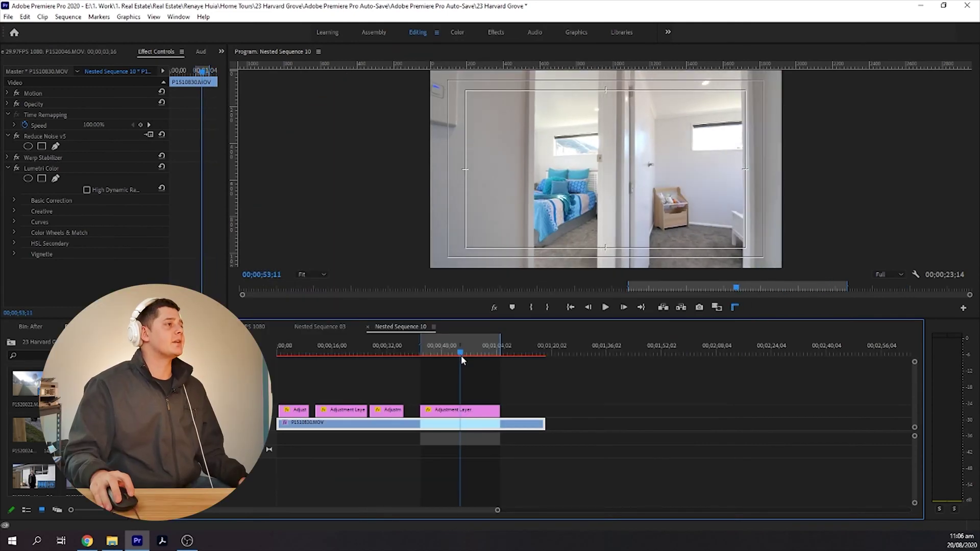
left_click(7, 157)
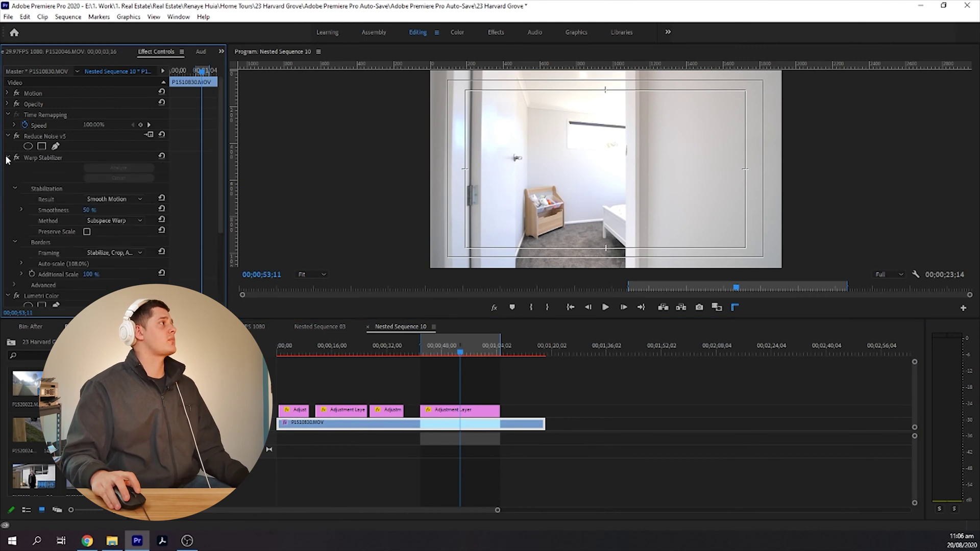
left_click(36, 160)
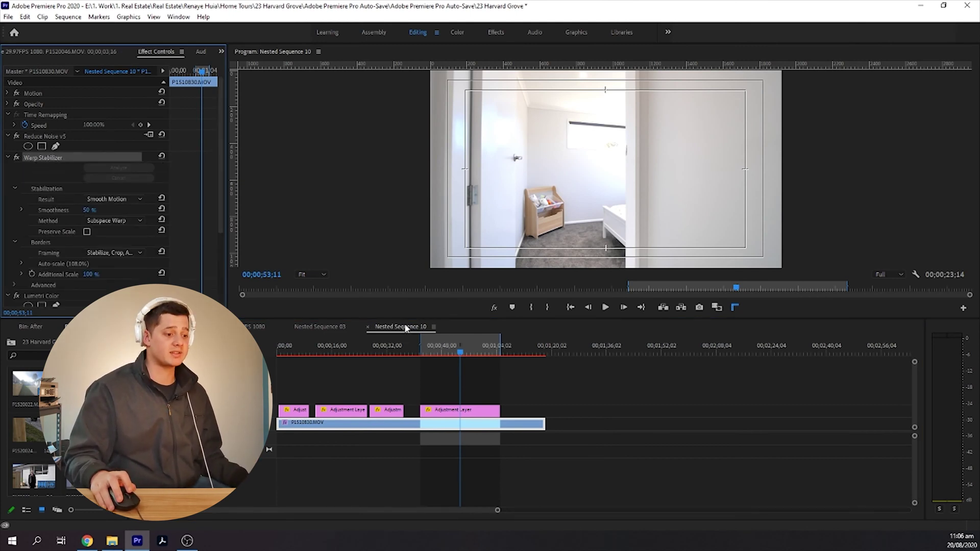
left_click(367, 327)
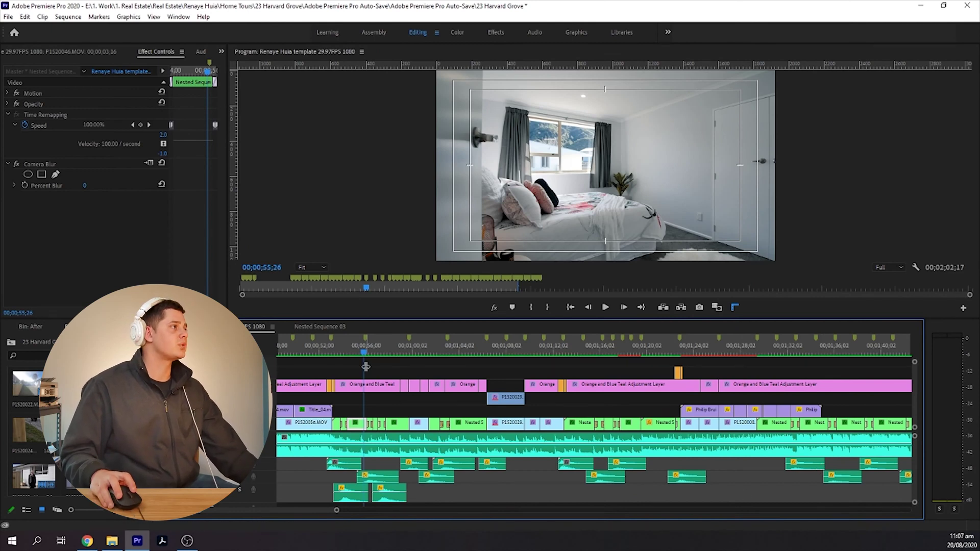
- Play and replay the transition between the first two bedrooms from about 00;00;56;08 to 00;00;58;12 in the main sequence
left_click(368, 351)
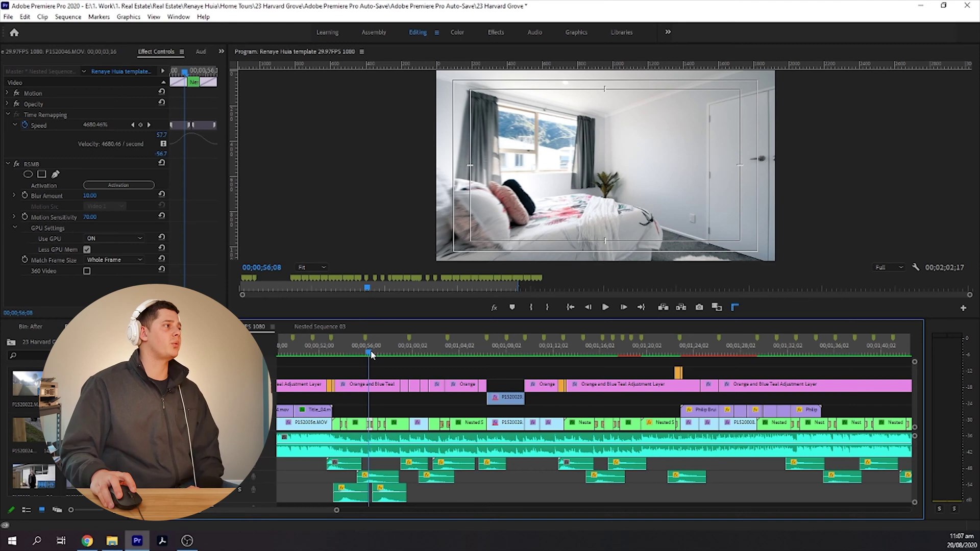
left_click_drag(371, 352, 370, 352)
key("space")
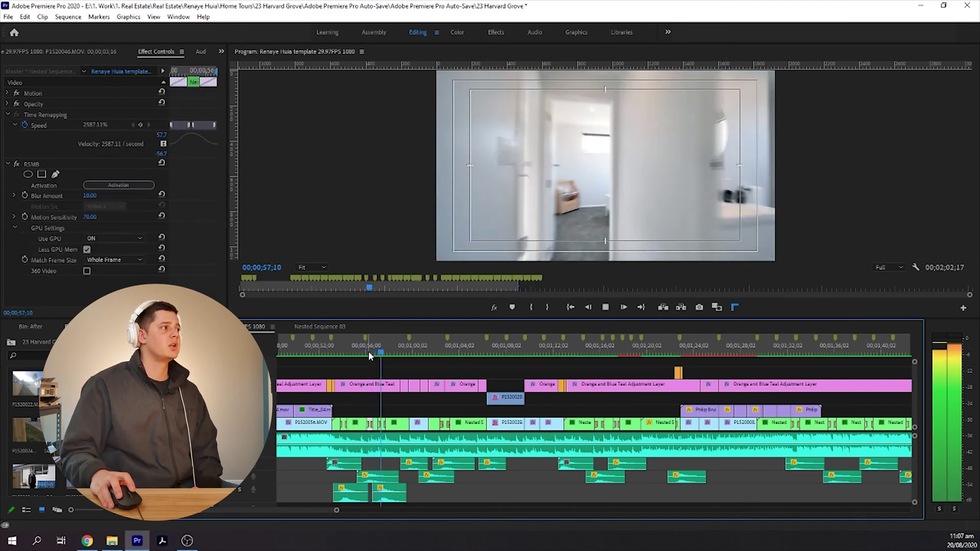
key("space")
left_click(372, 352)
key("space")
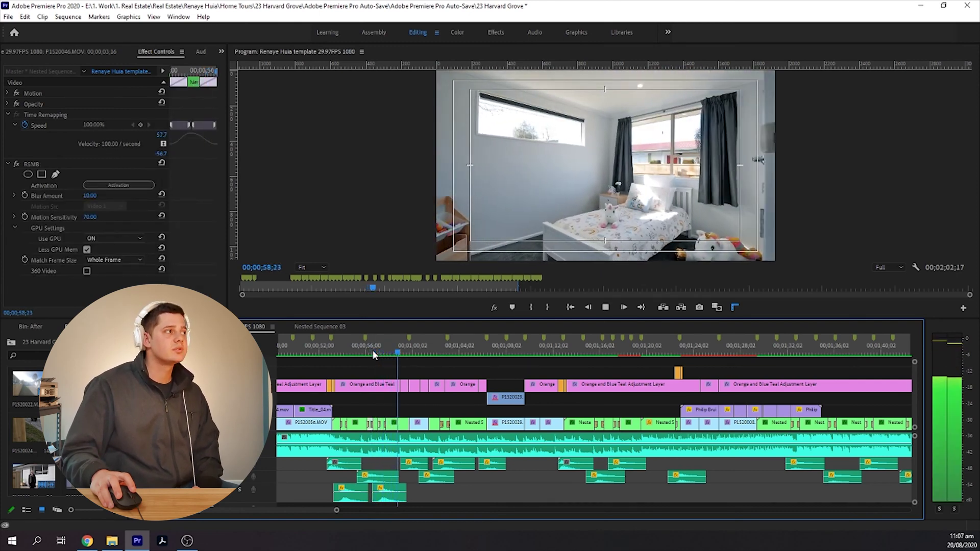
left_click(374, 349)
key("space")
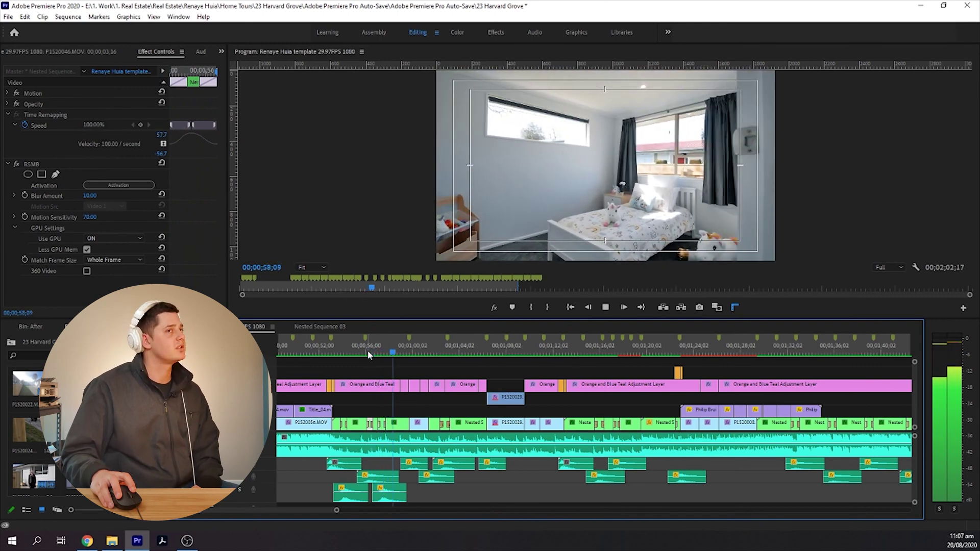
key("space")
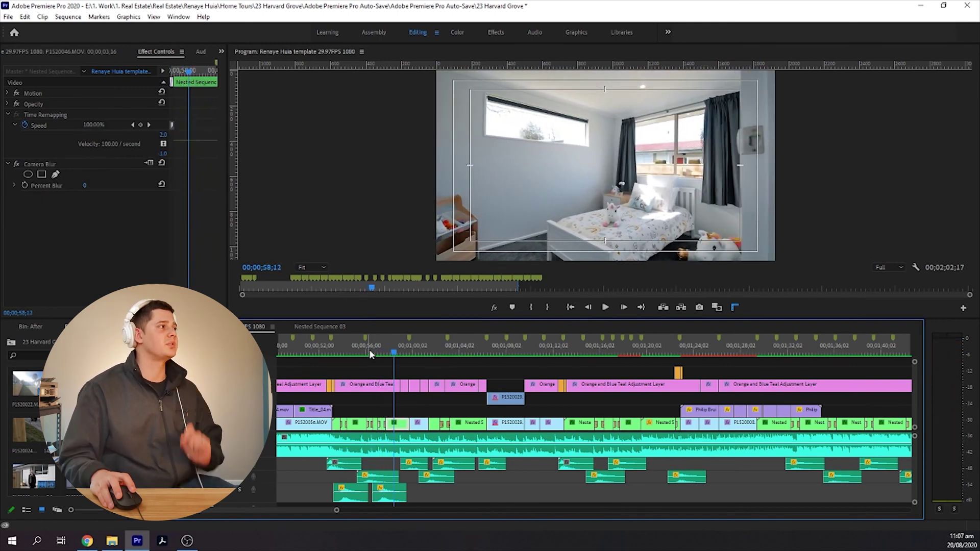
- Replay the hallway-to-bedroom transition several times from about 00;00;57;02 to 00;00;58;02
left_click(388, 349)
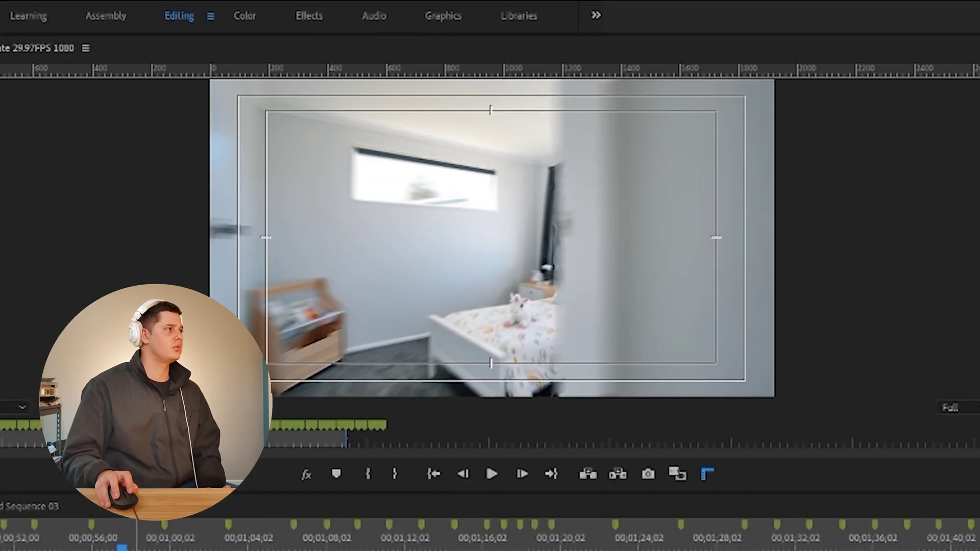
left_click(378, 346)
key("space")
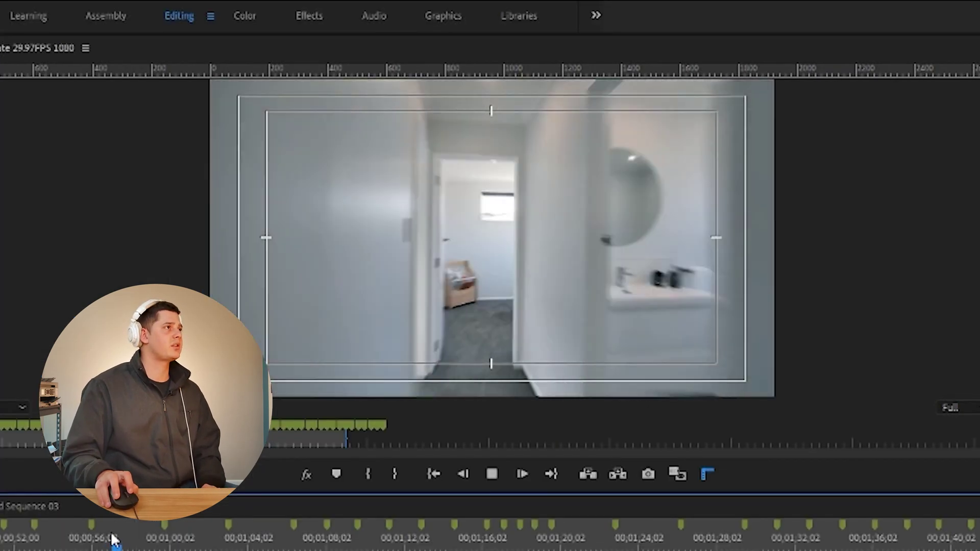
key("space")
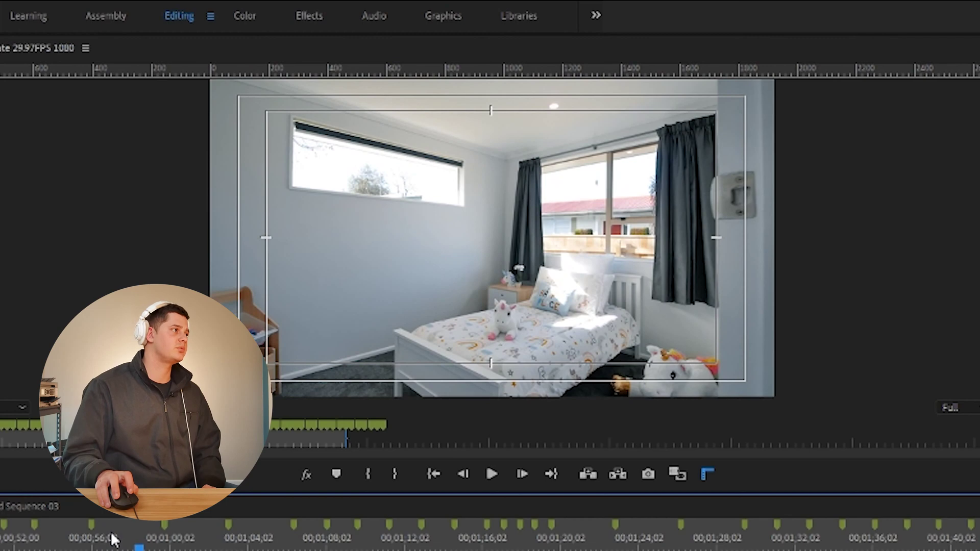
left_click(114, 539)
key("space")
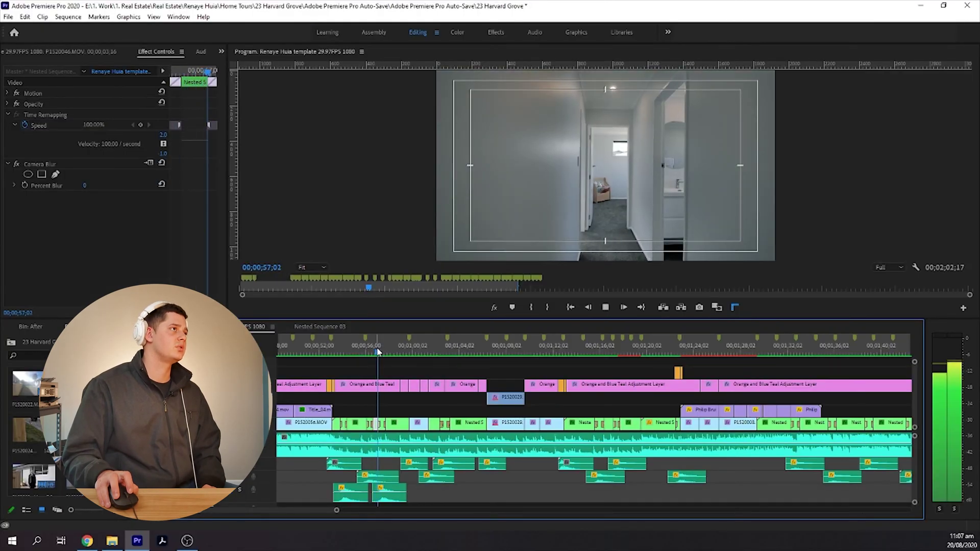
key("space")
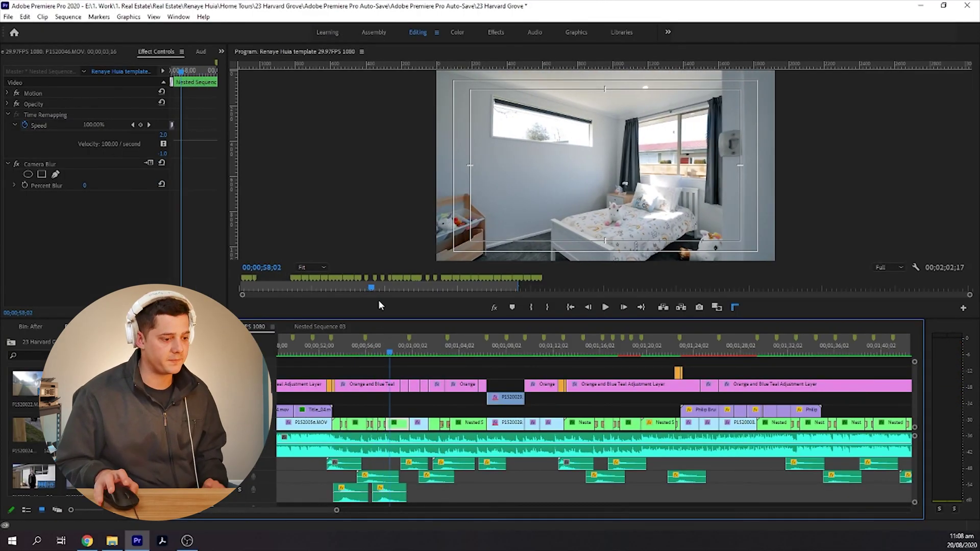
- Examine the RSMB motion blur effect on the sped-up nested clip at 00;00;57;12, and replay its bedroom transition
left_click_drag(391, 352, 384, 356)
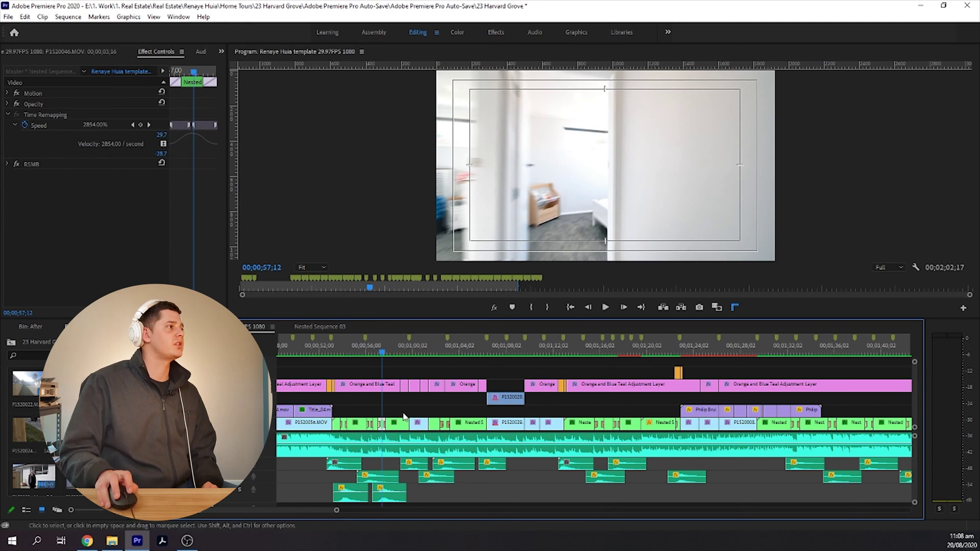
left_click(47, 165)
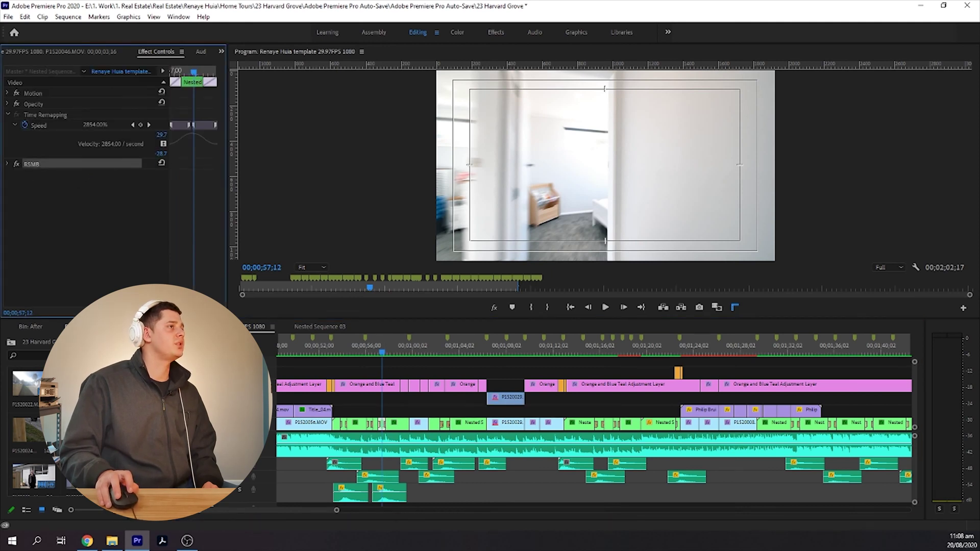
left_click_drag(385, 344, 382, 348)
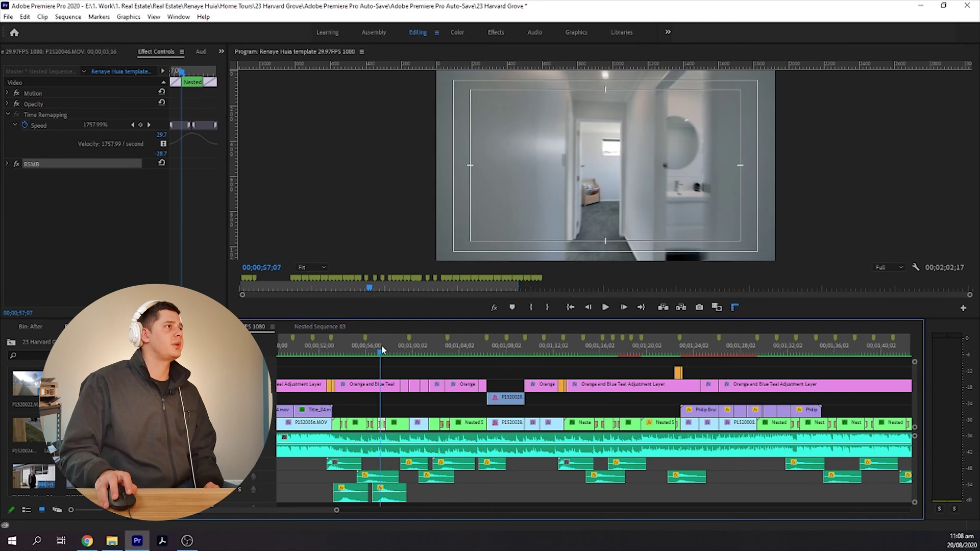
key("space")
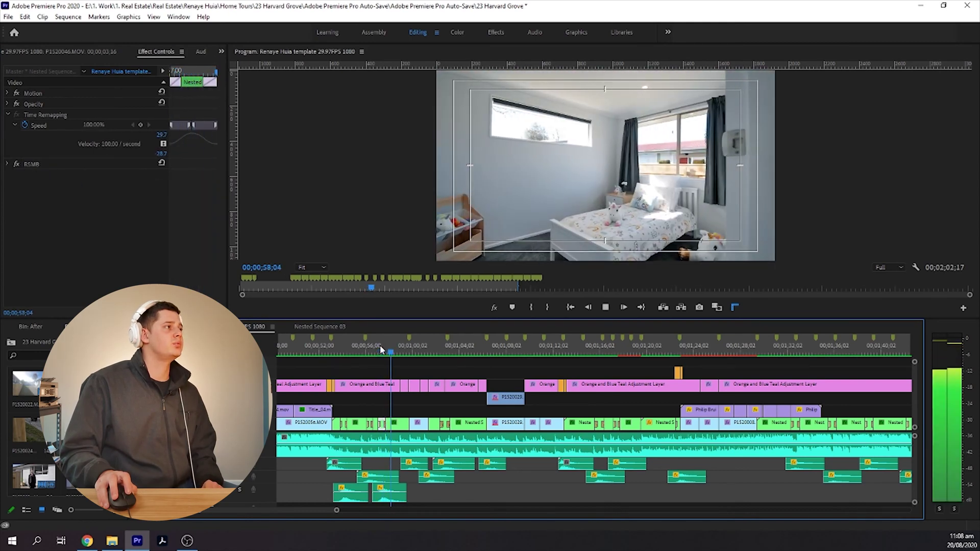
left_click_drag(380, 345, 384, 346)
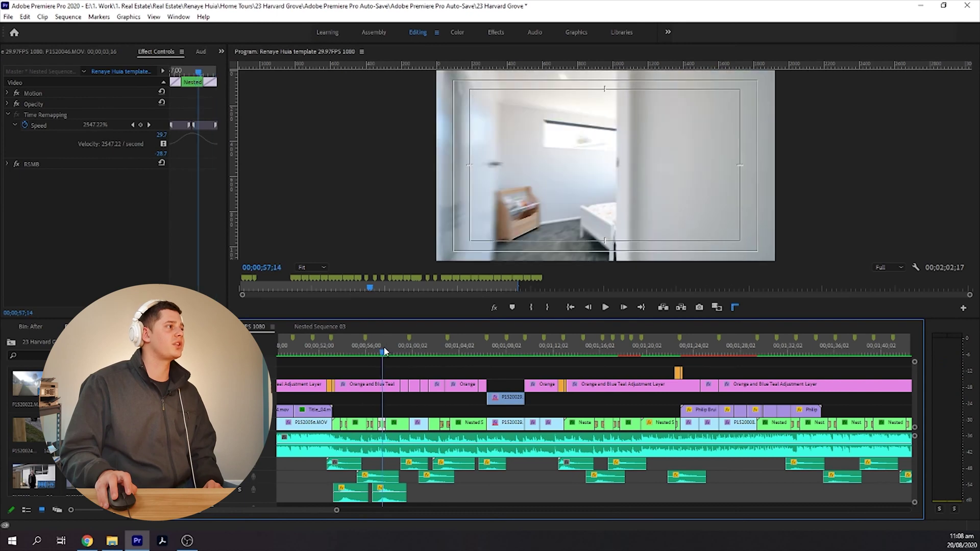
- Open Nested Sequence 10, inspect the third adjustment layer's opacity keyframes from about 00;00;34;10 to 00;00;35;19, and close the nested sequence
double_click(383, 424)
left_click(384, 410)
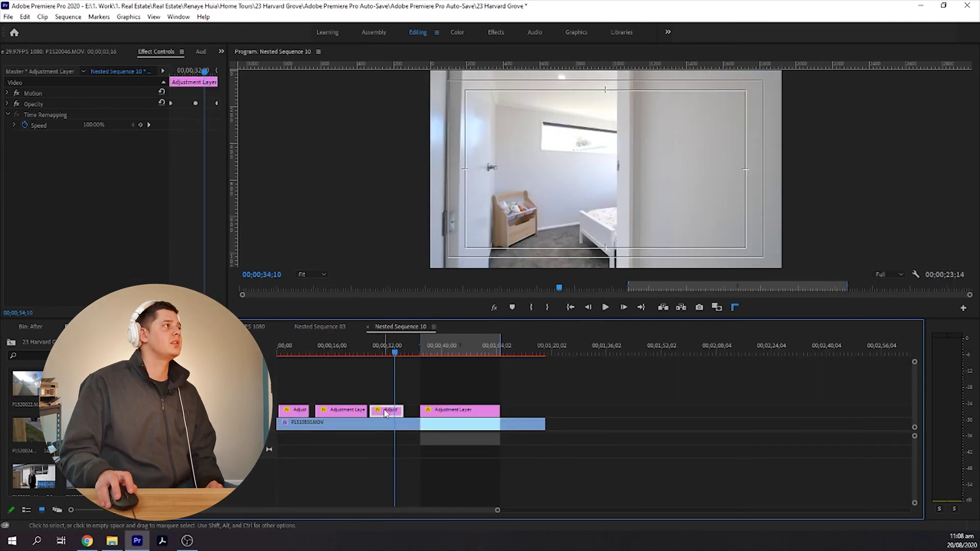
left_click(8, 104)
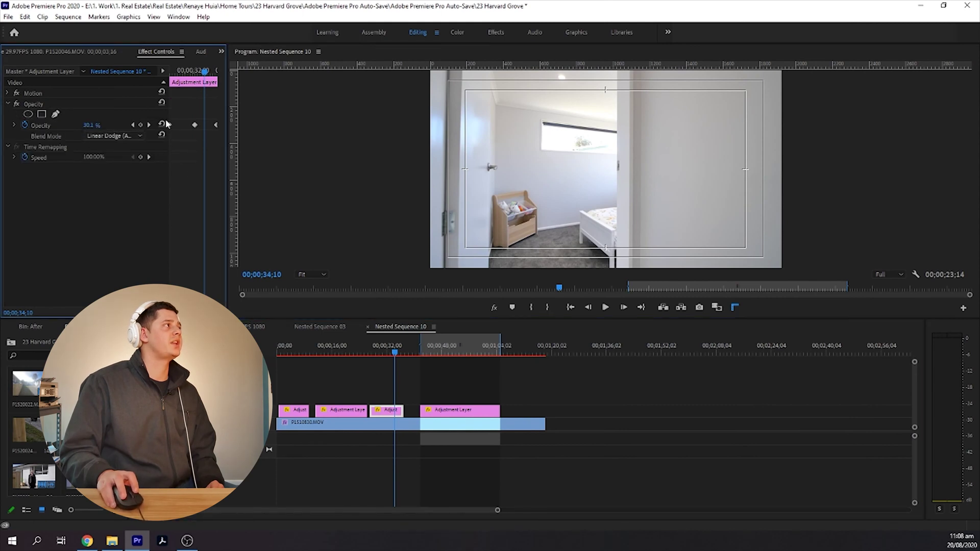
left_click_drag(180, 73, 214, 83)
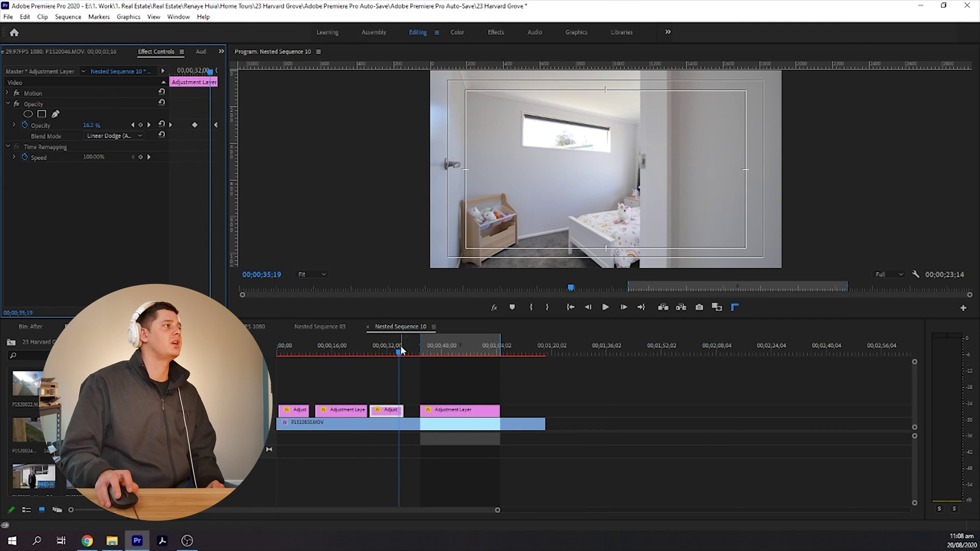
left_click_drag(398, 354, 391, 354)
key("space")
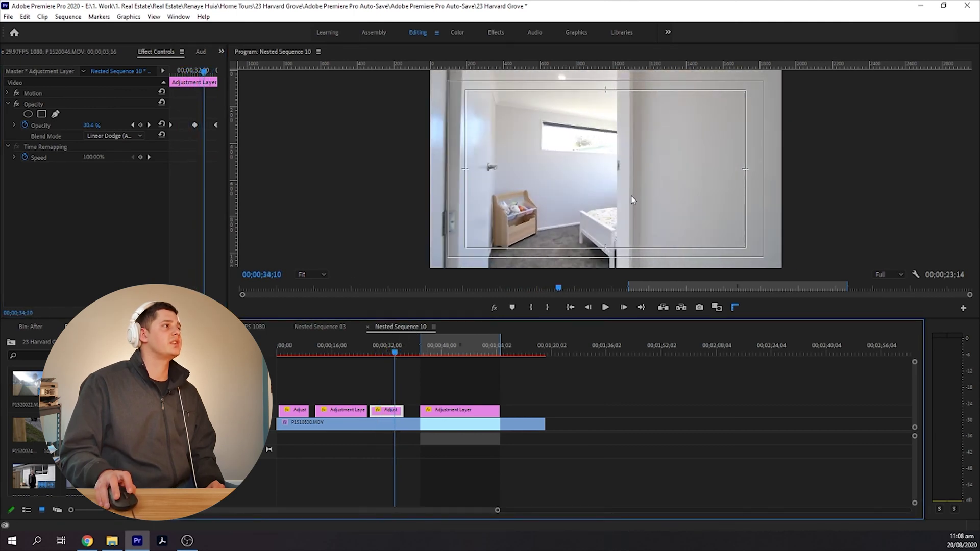
left_click(367, 327)
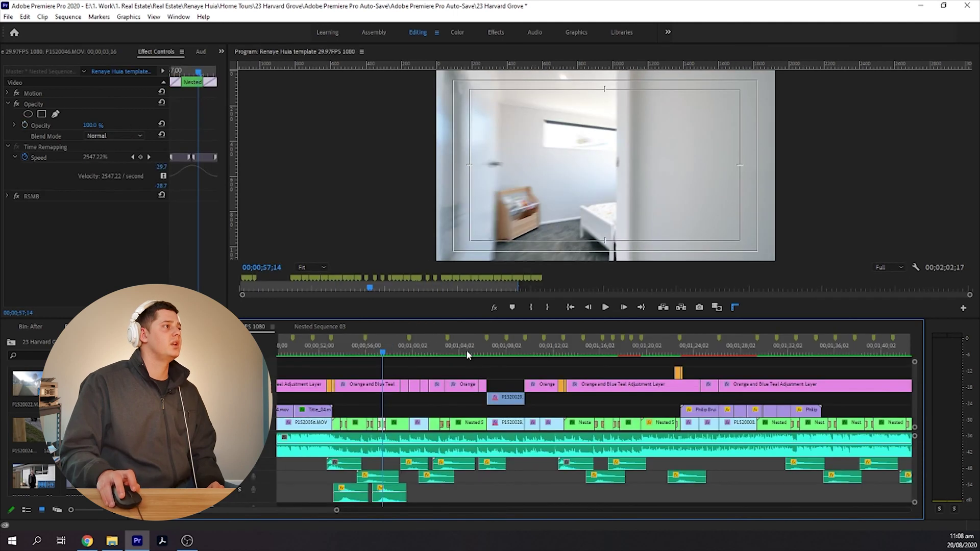
- Scrub the main sequence around 00;00;57;09 and play the bedroom transition through to 00;00;57;29
left_click_drag(383, 355, 380, 354)
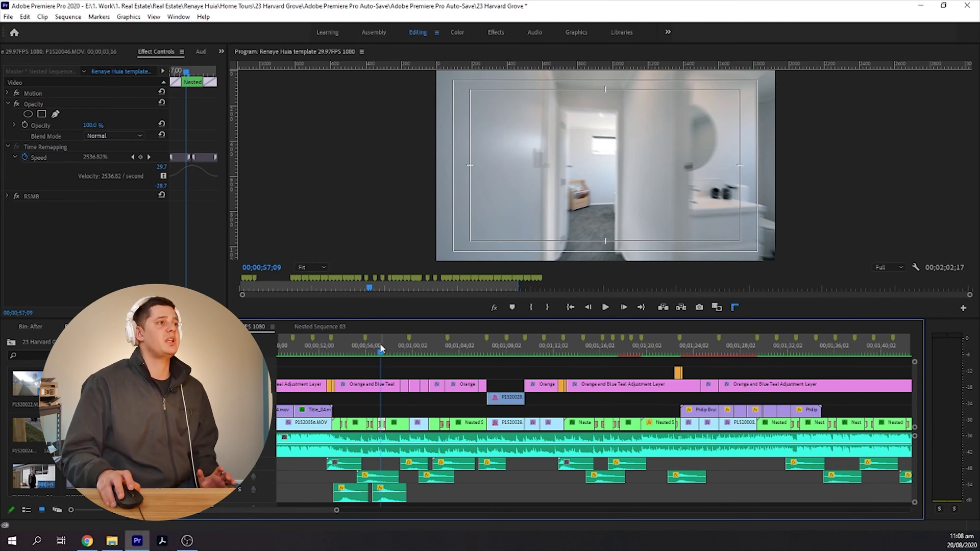
left_click_drag(381, 352, 380, 355)
key("space")
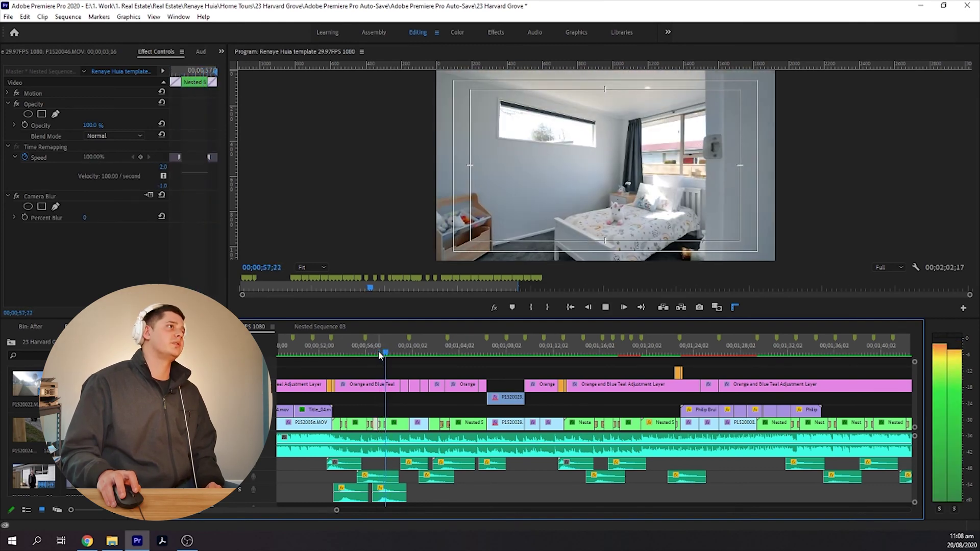
key("space")
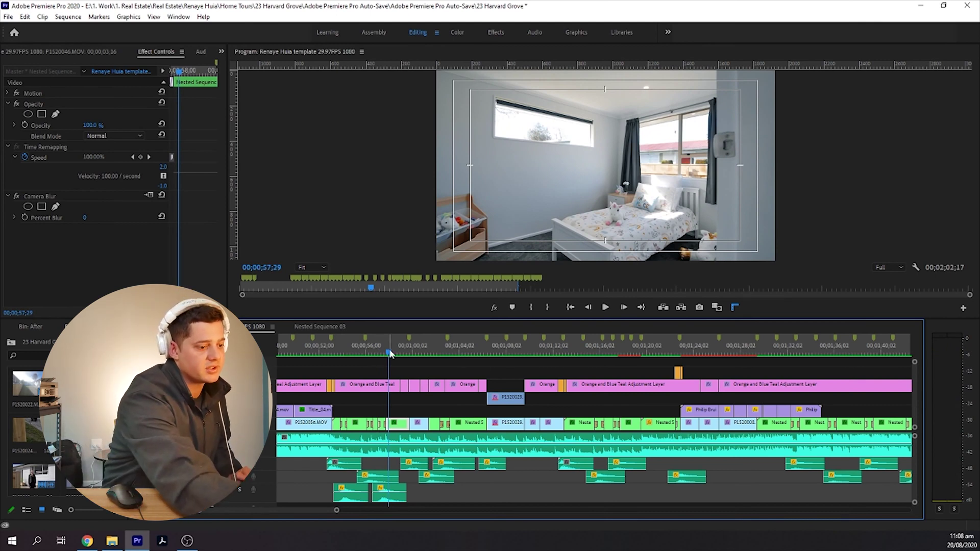
- Play the main sequence from 00;01;31;01 to 00;01;43;09 to review the detail-shot transitions
left_click_drag(790, 352, 776, 353)
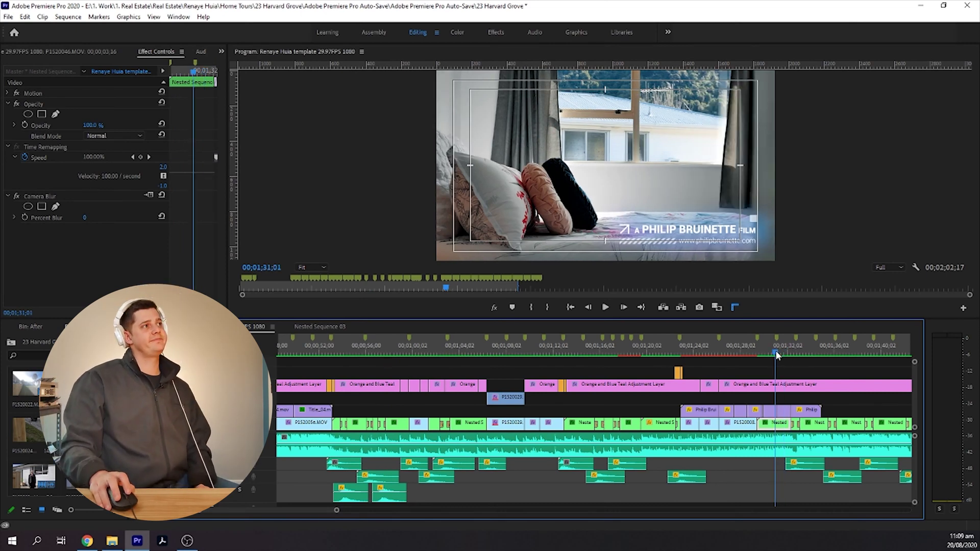
key("space")
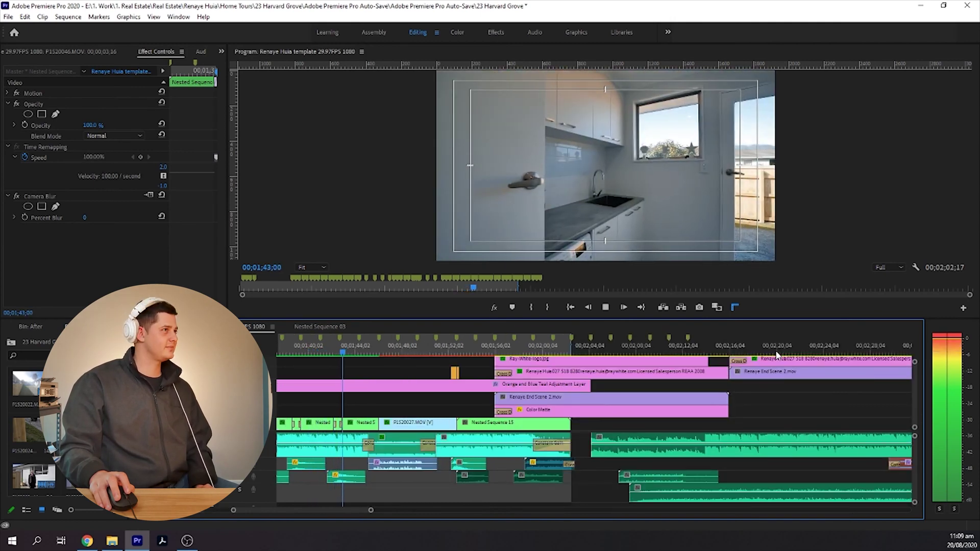
key("space")
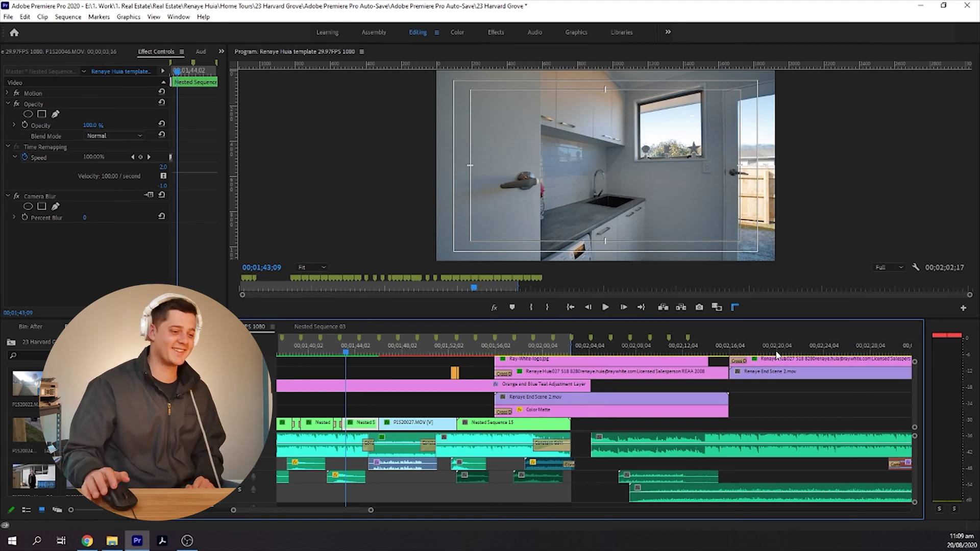
- Open Nested Sequence 13 from the pillow clip at 00;01;31;28, play its clips to about 00;00;30;20, and close it
left_click_drag(372, 511, 400, 510)
left_click(523, 353)
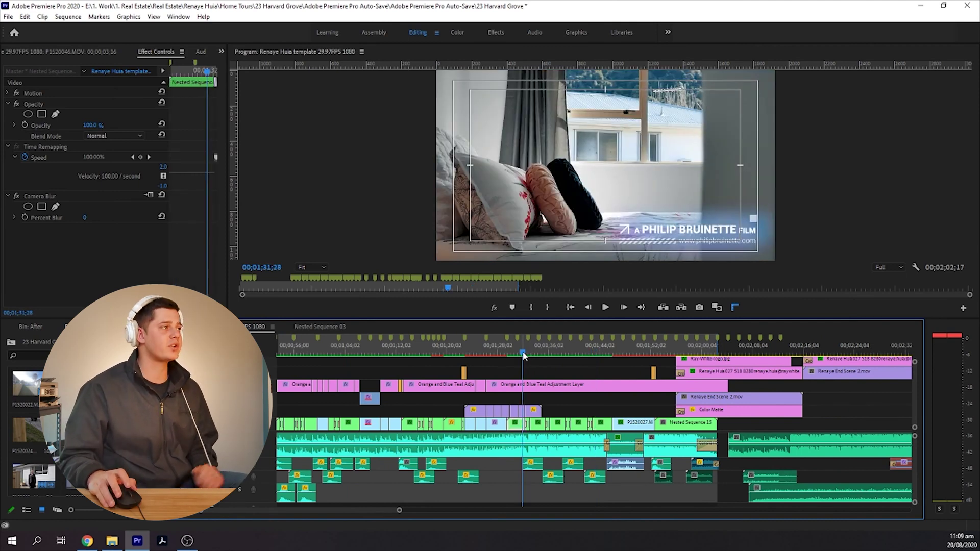
double_click(518, 430)
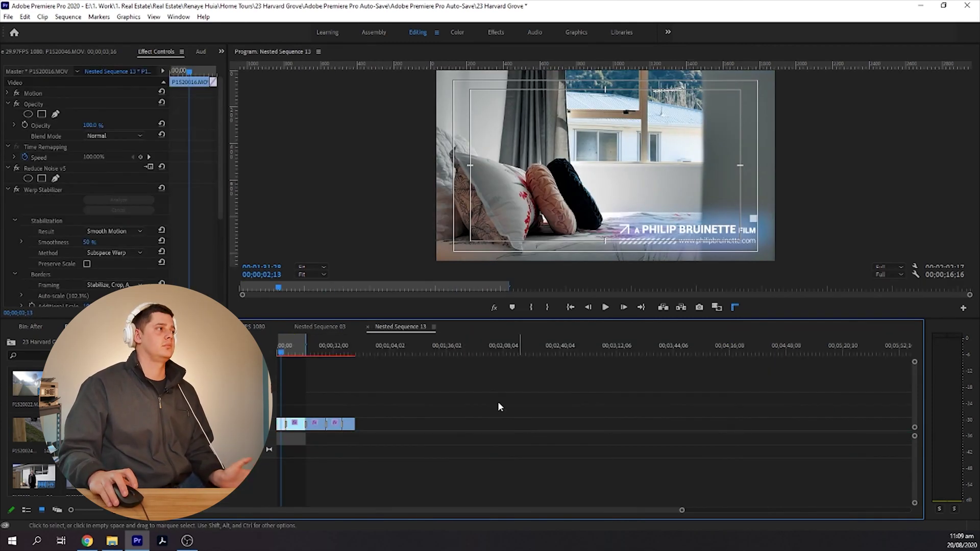
key("space")
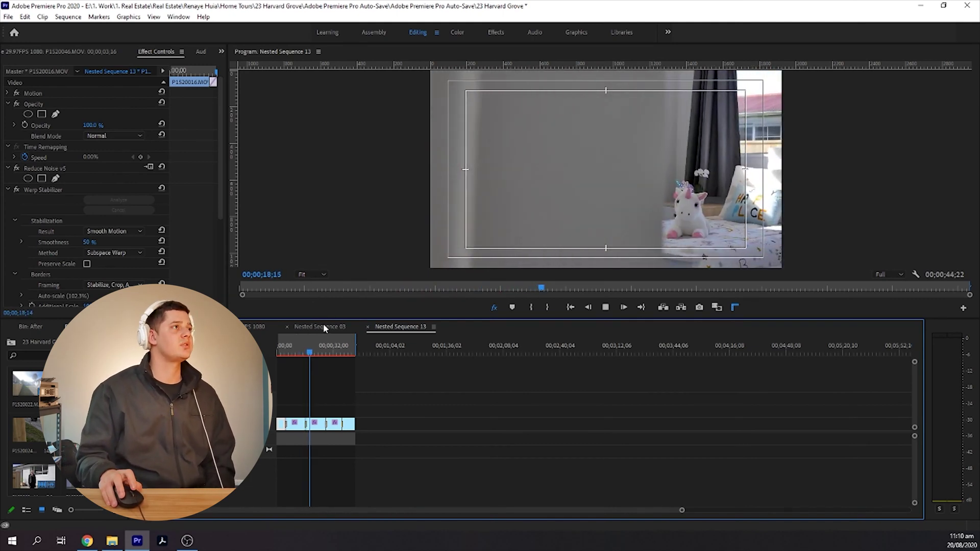
left_click(316, 351)
left_click_drag(319, 353, 324, 355)
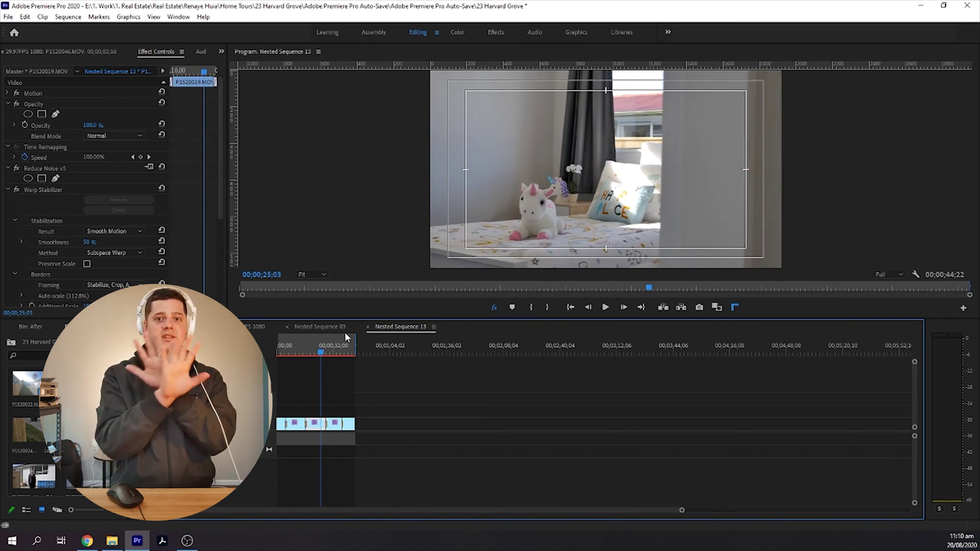
key("space")
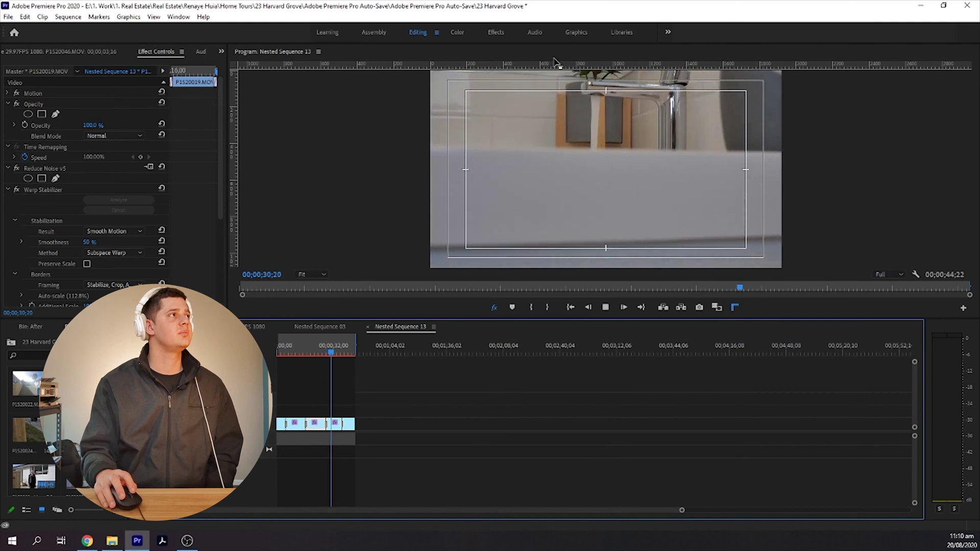
left_click(367, 326)
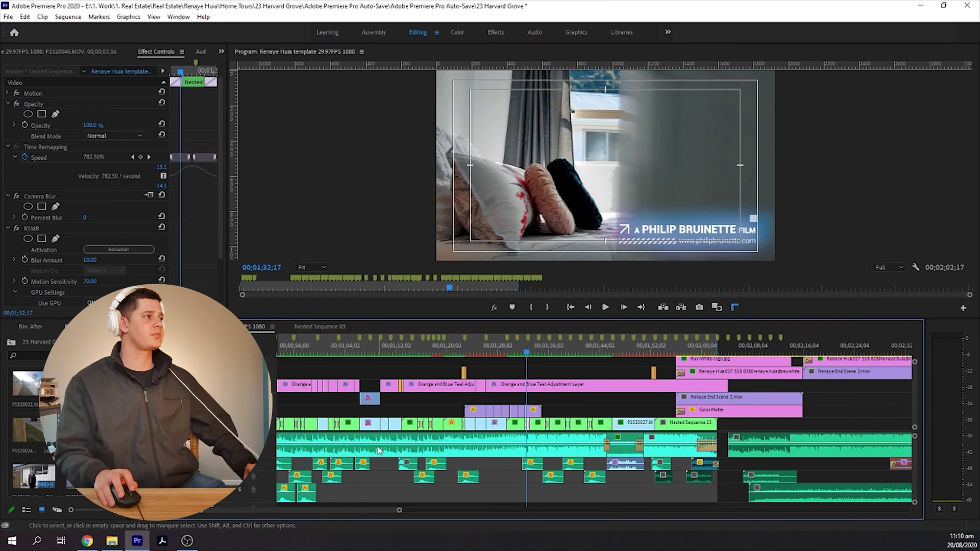
- Play the detail-shot transitions in the main sequence from 00;01;32;12 to 00;01;40;14, pausing at 00;01;37;26
left_click(526, 352)
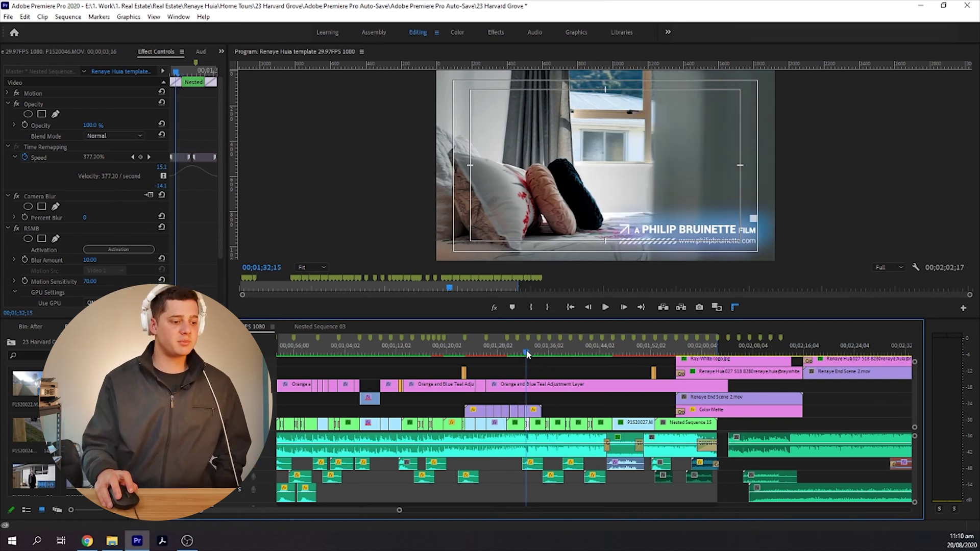
key("Left")
key("Left")
key("Left")
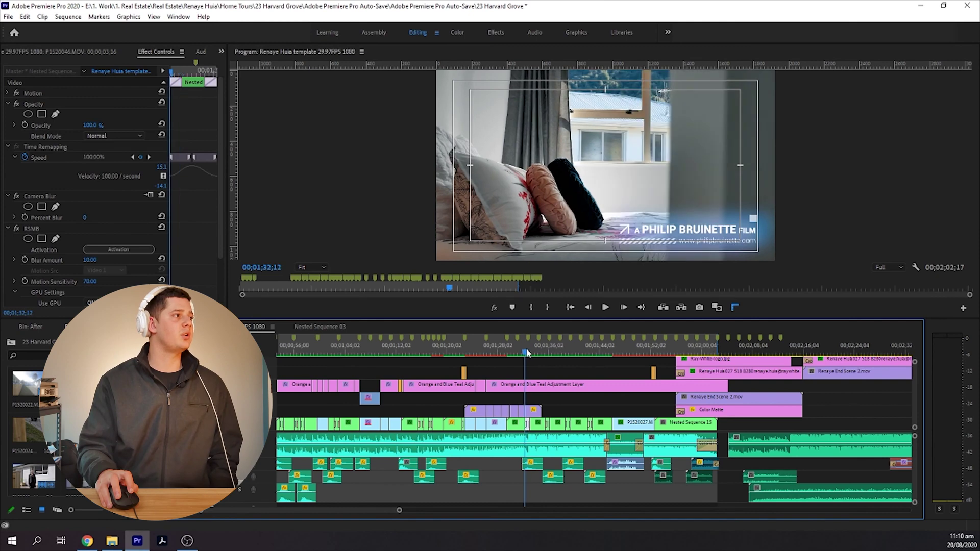
key("space")
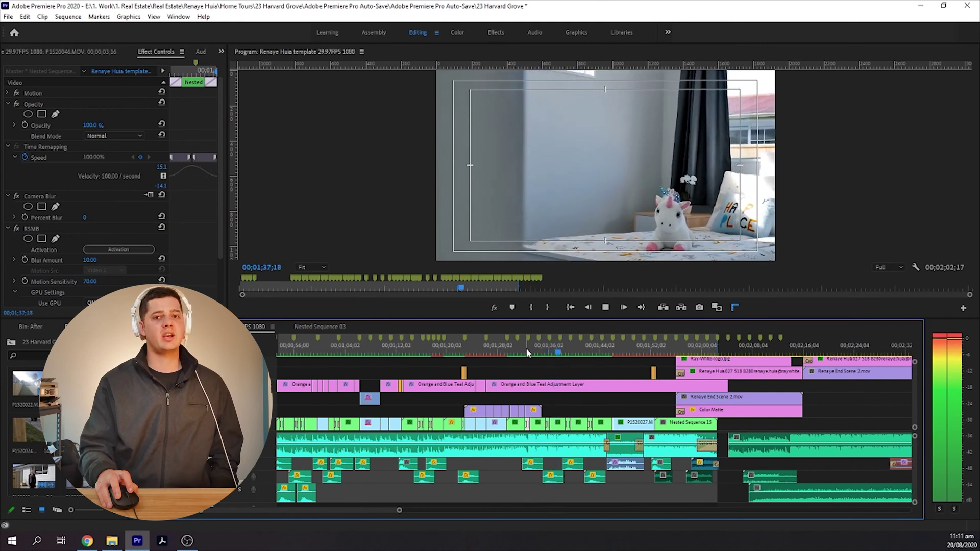
key("space")
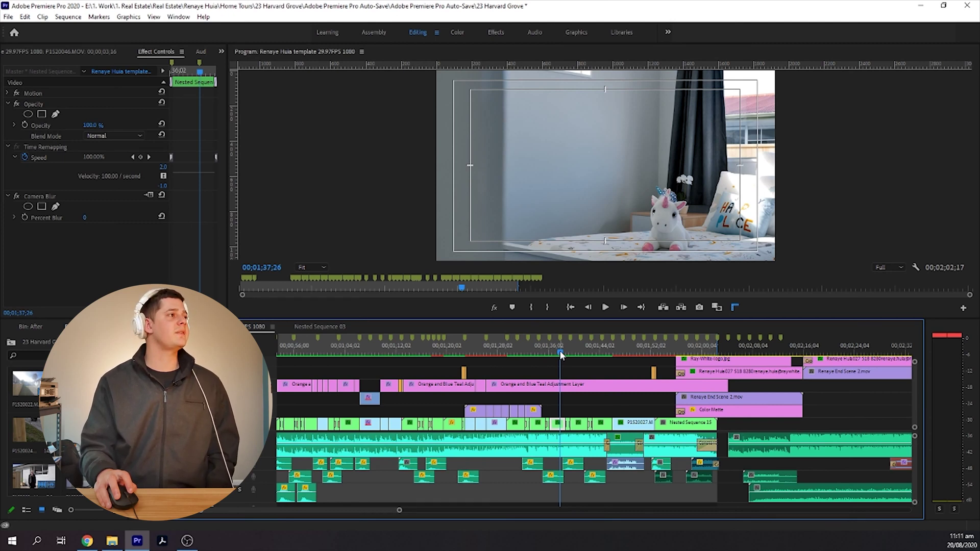
key("space")
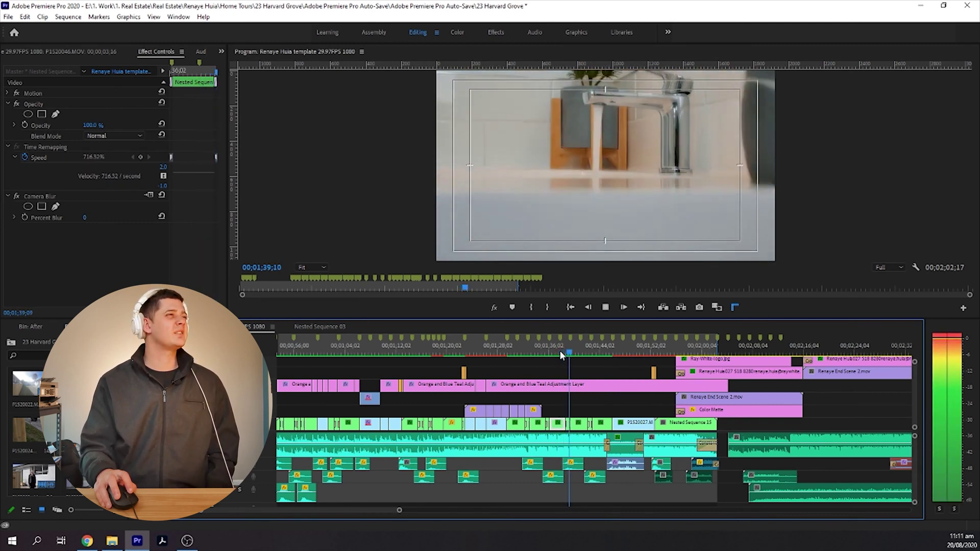
key("space")
- Fit the whole main sequence in the timeline and scrub back to 00;00;19;04
key("backslash")
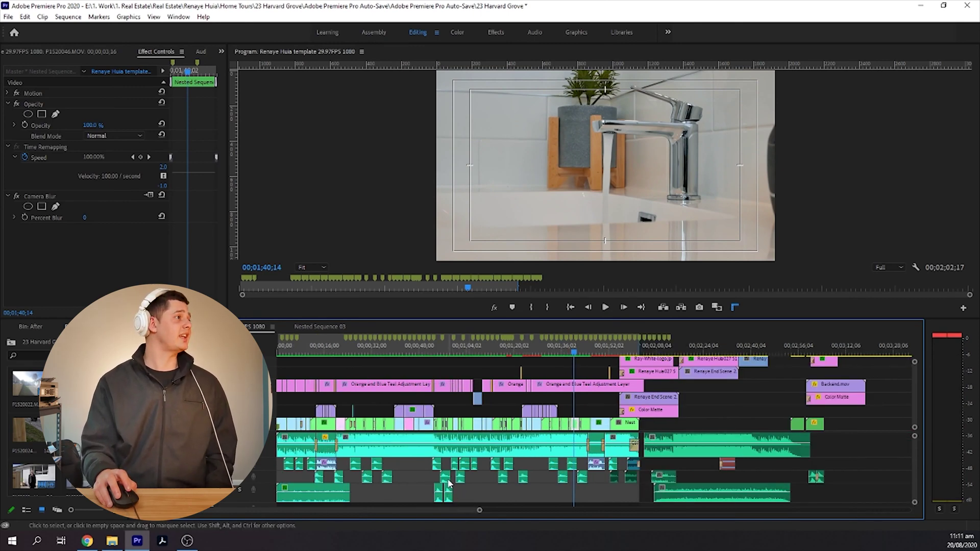
left_click(406, 350)
left_click_drag(408, 350, 333, 352)
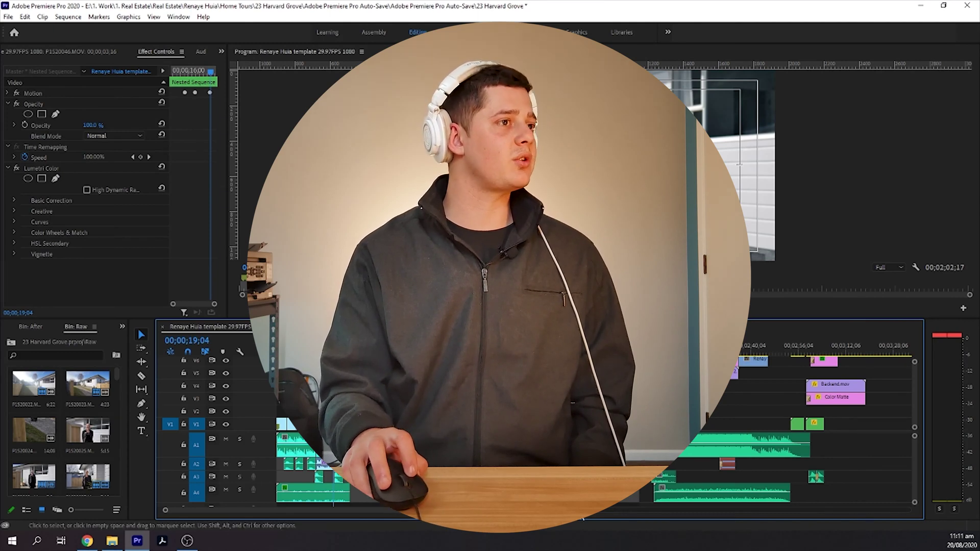
scroll(892, 449, "down", 1)
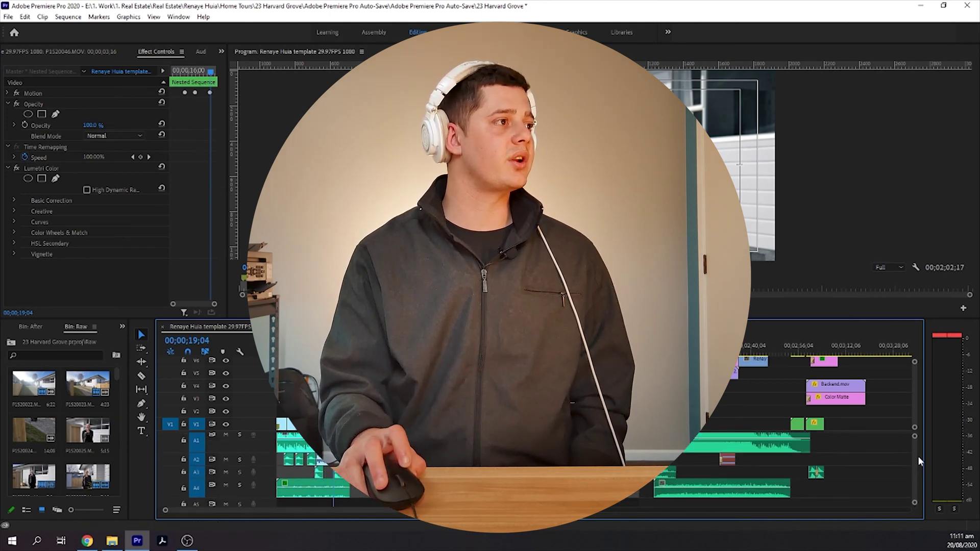